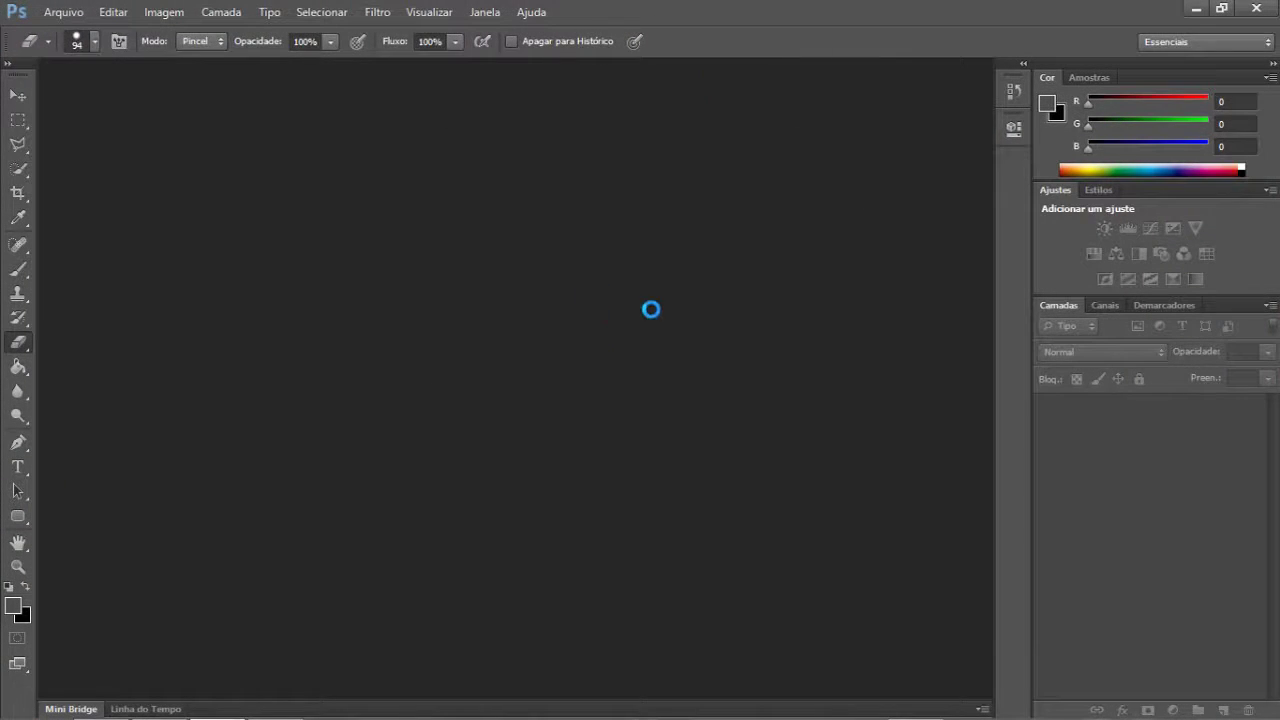
- Open the file "-Pack GFX- [PEX_DZN]" from the PARA PSD folder in Photoshop alongside the layout document
click(722, 375)
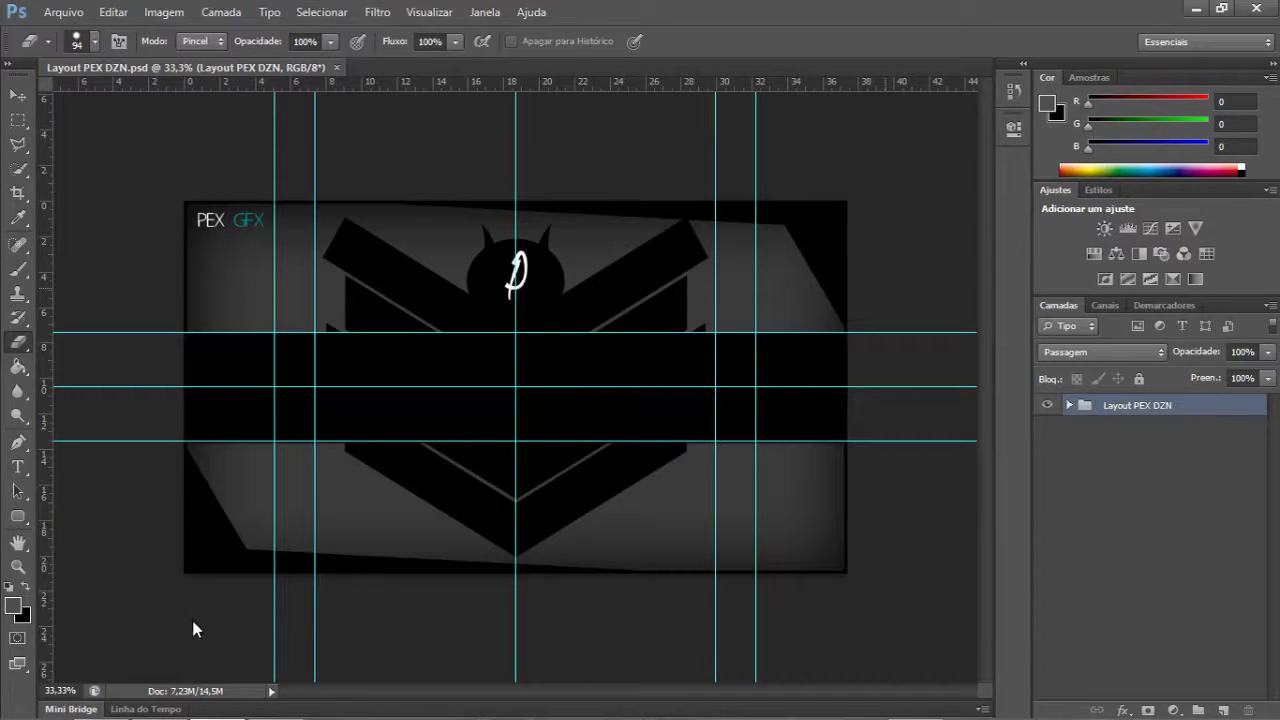
click(100, 710)
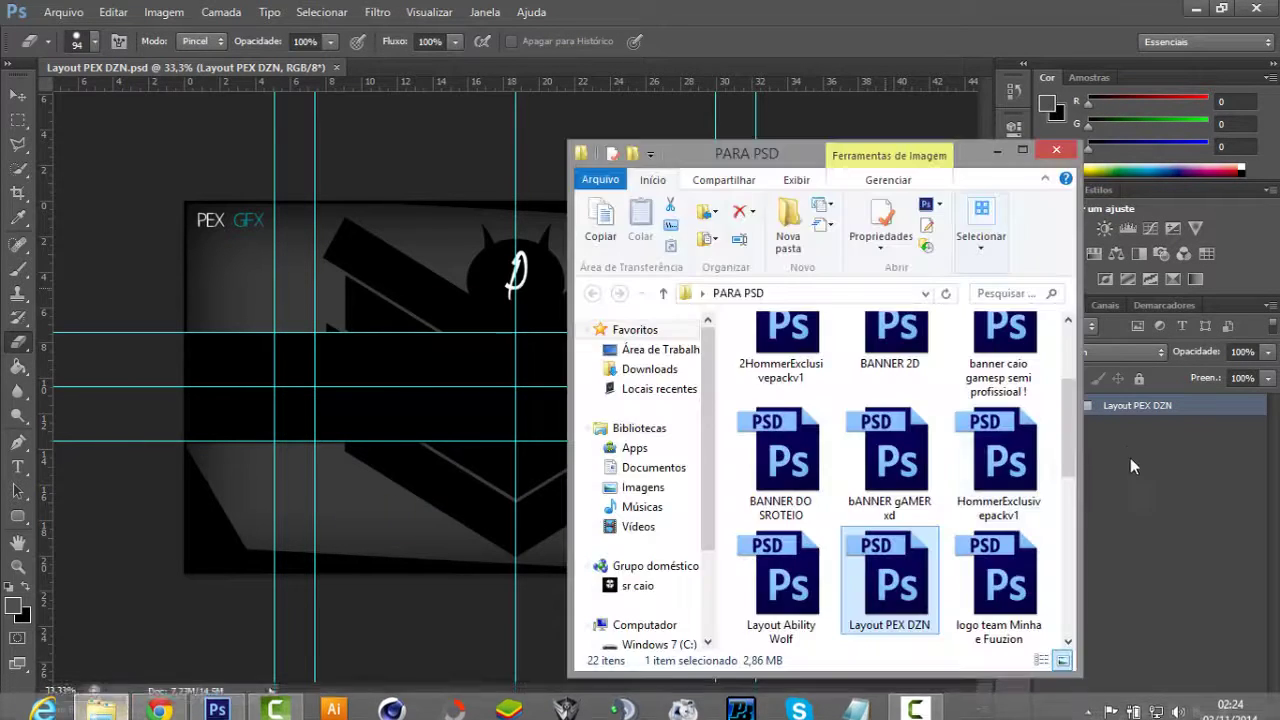
click(890, 458)
scroll(1000, 465, up, 1)
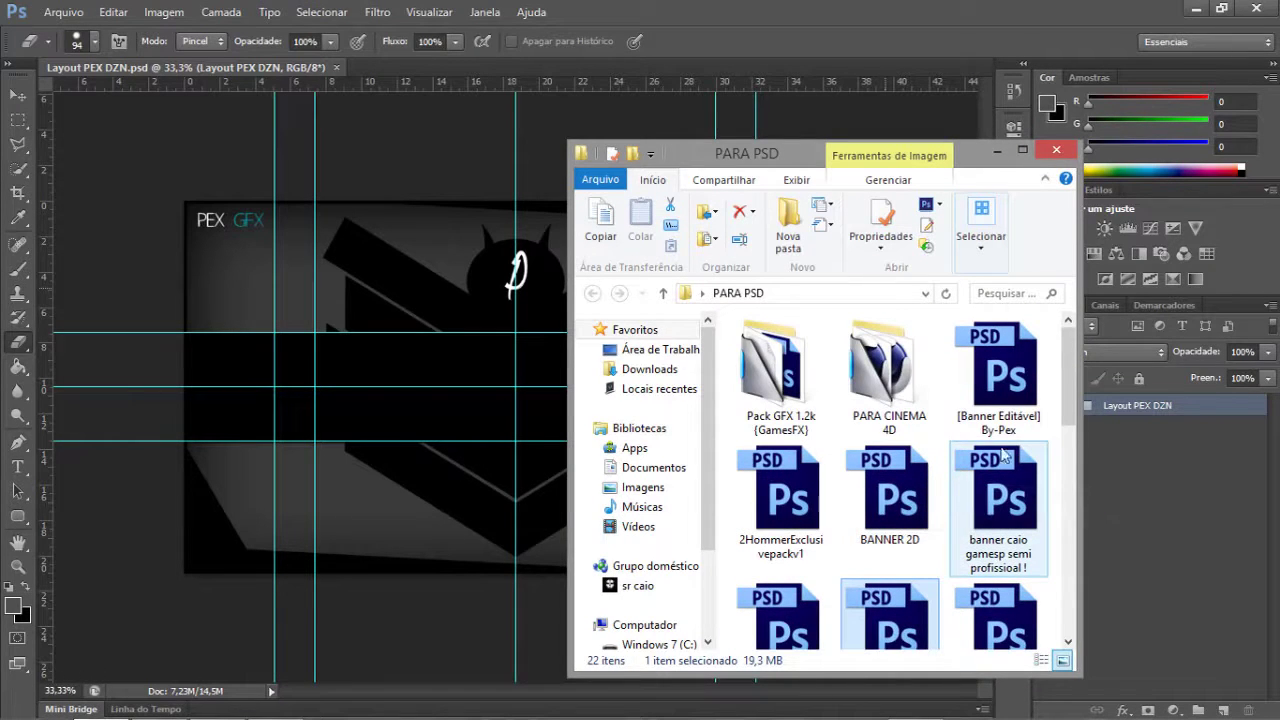
scroll(1003, 460, down, 1)
scroll(1035, 505, down, 1)
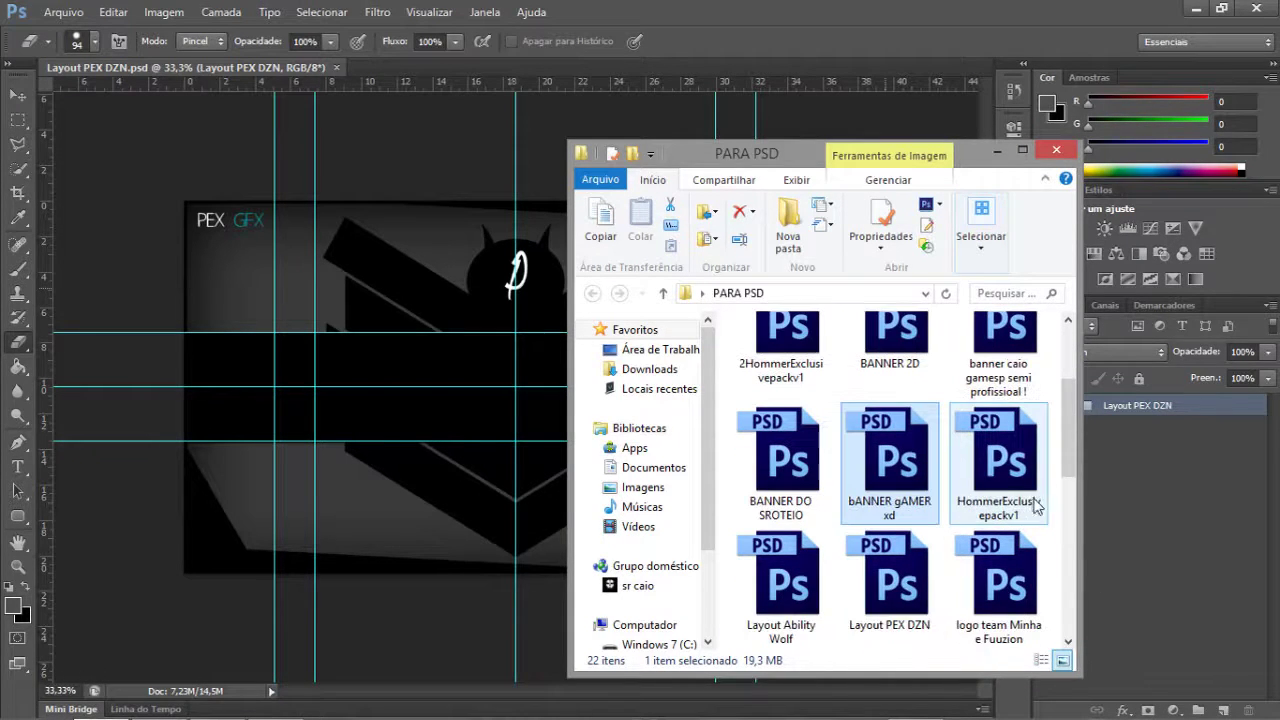
scroll(1000, 525, down, 1)
scroll(955, 542, down, 3)
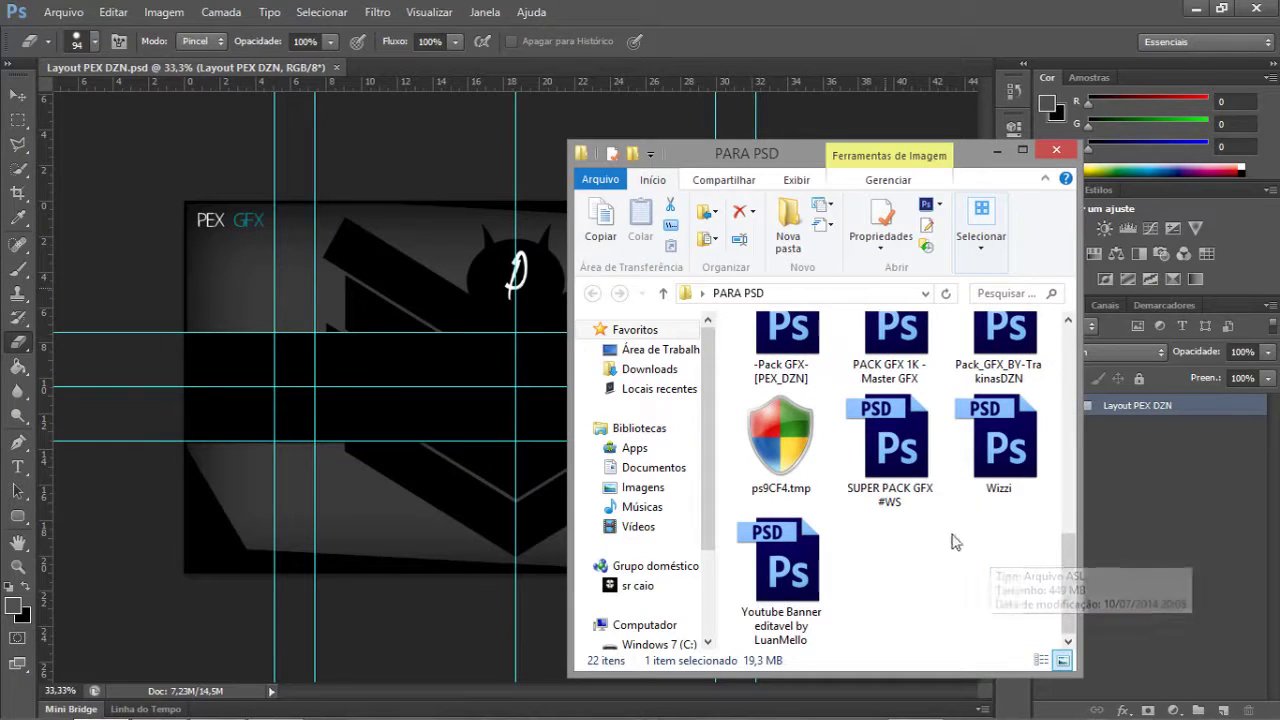
scroll(957, 542, up, 1)
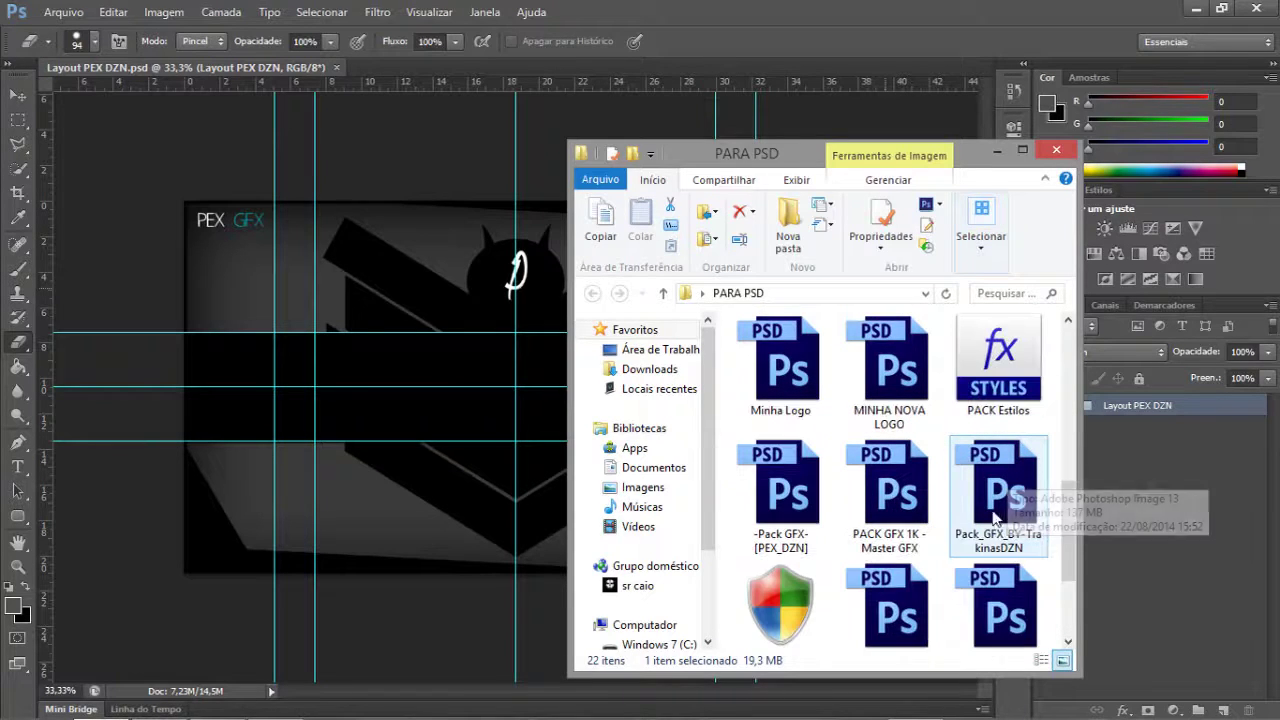
click(782, 490)
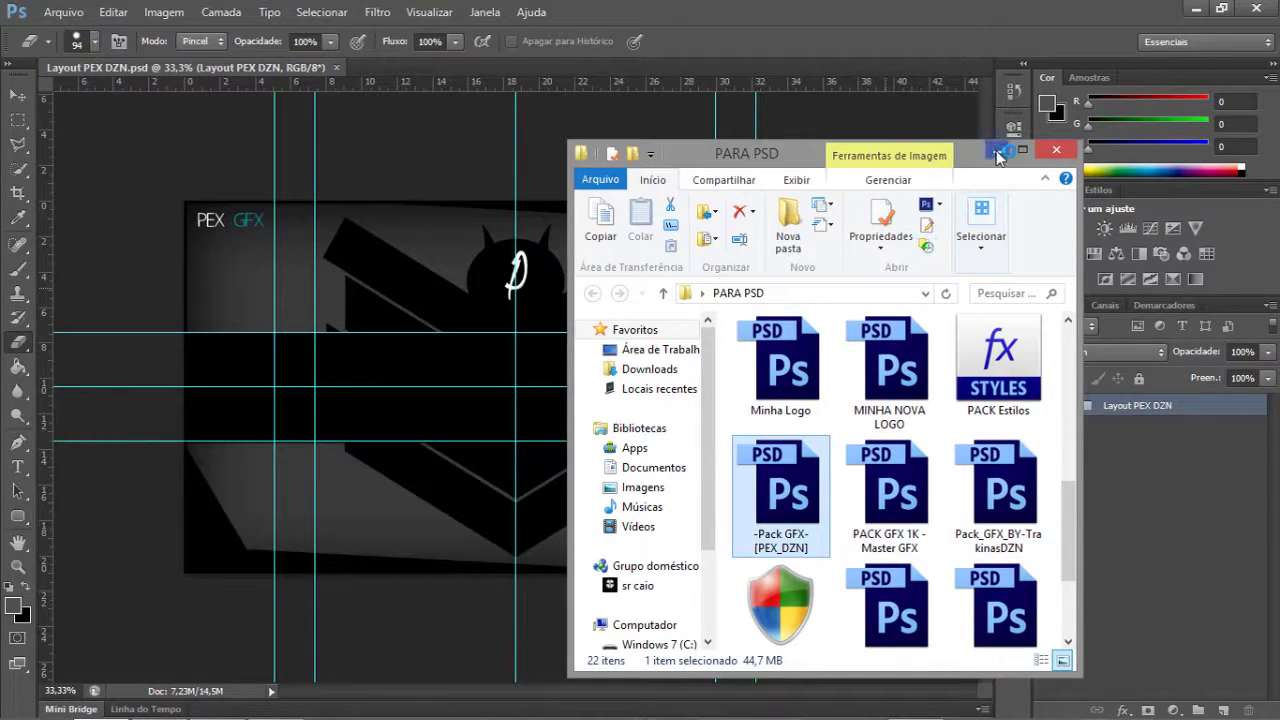
click(998, 150)
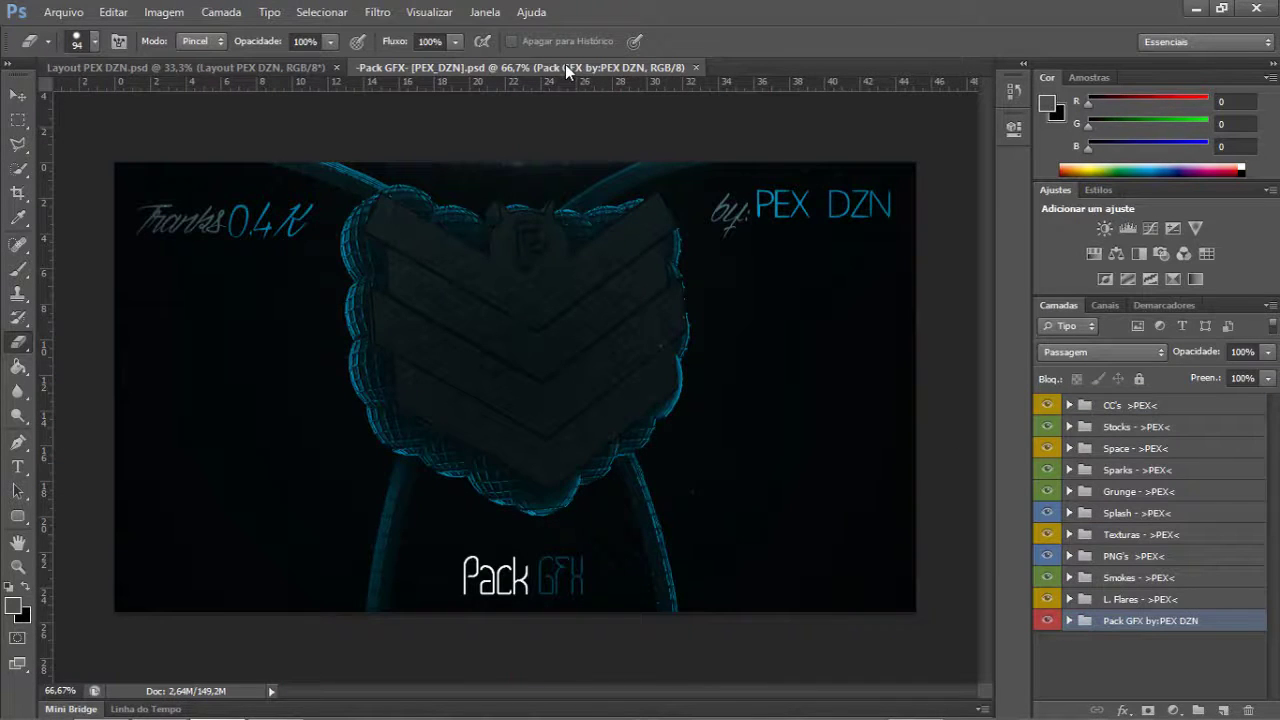
- Float the -Pack GFX- [PEX_DZN] document, copy its "CC's >PEX<" layer group into Layout PEX DZN.psd, and minimise the pack document
drag(565, 64, 520, 246)
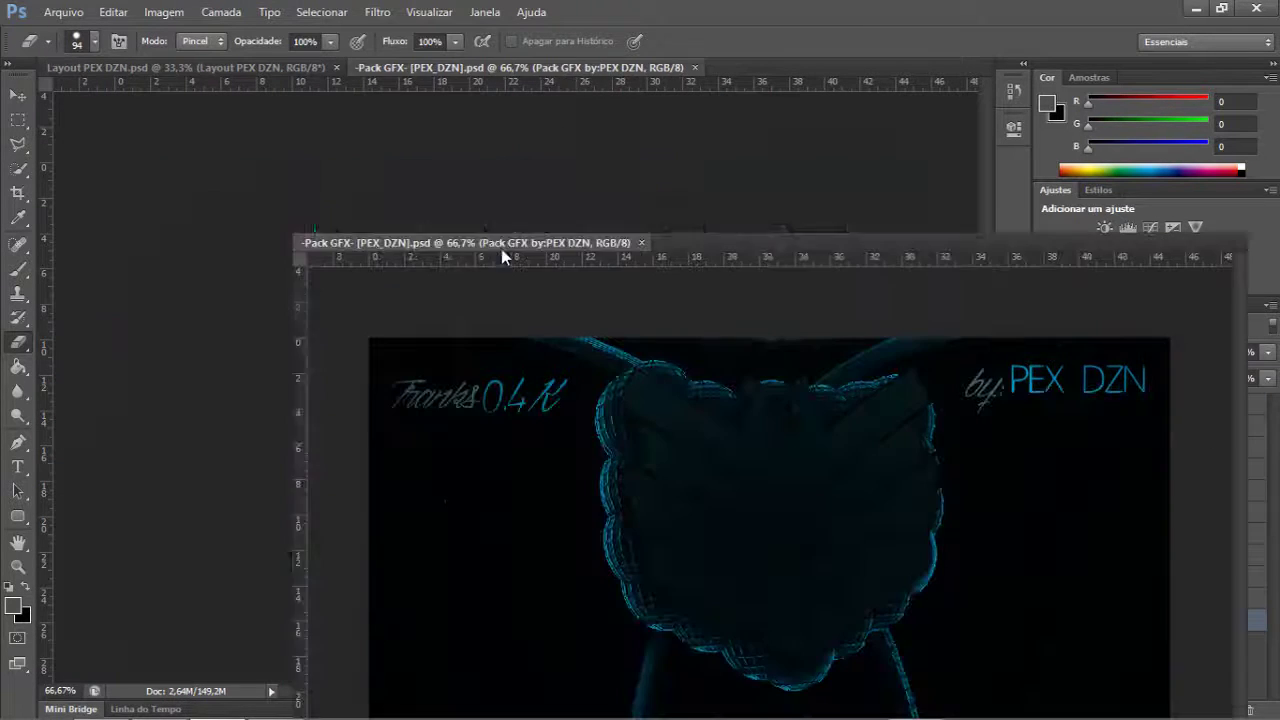
drag(823, 239, 642, 473)
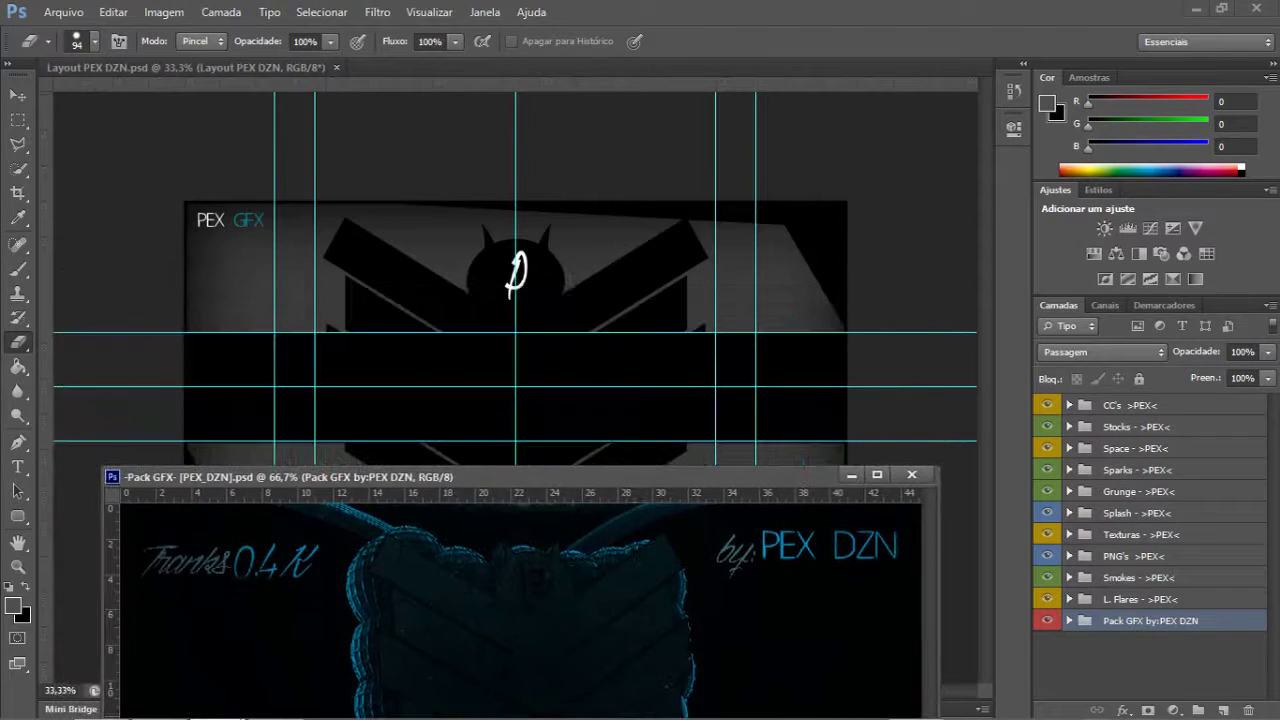
click(1134, 409)
drag(1136, 415, 634, 354)
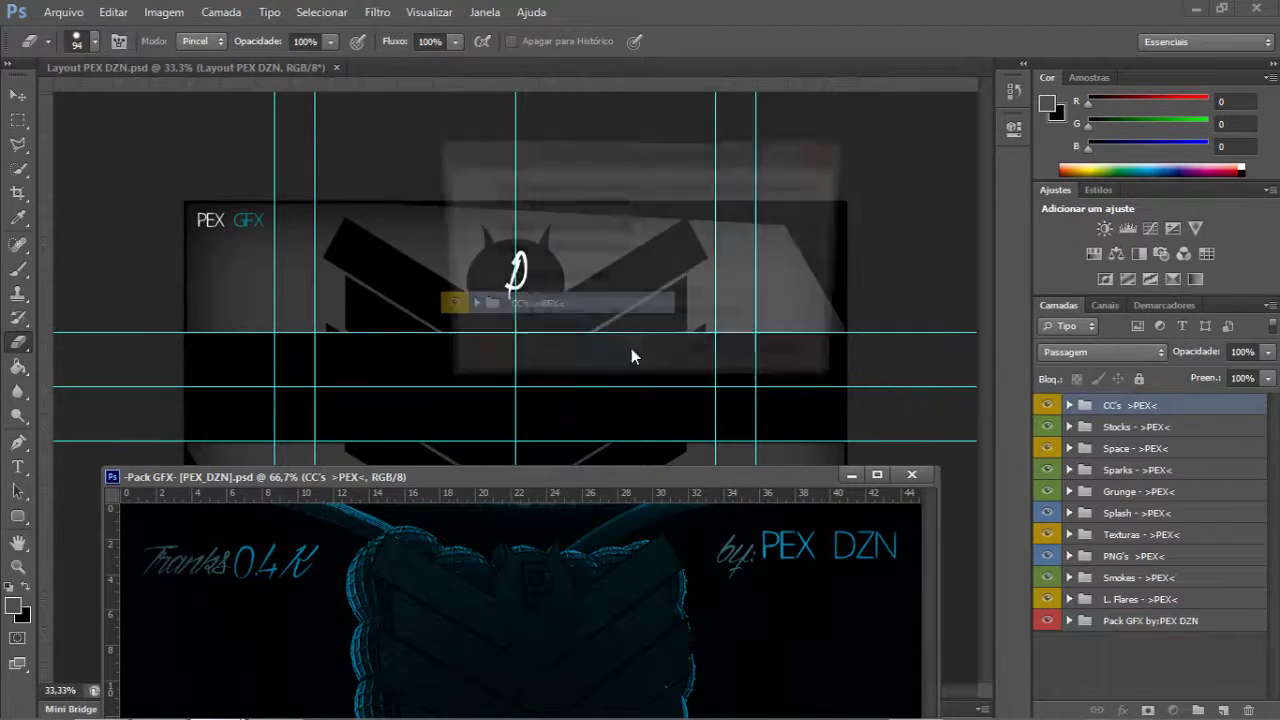
click(716, 368)
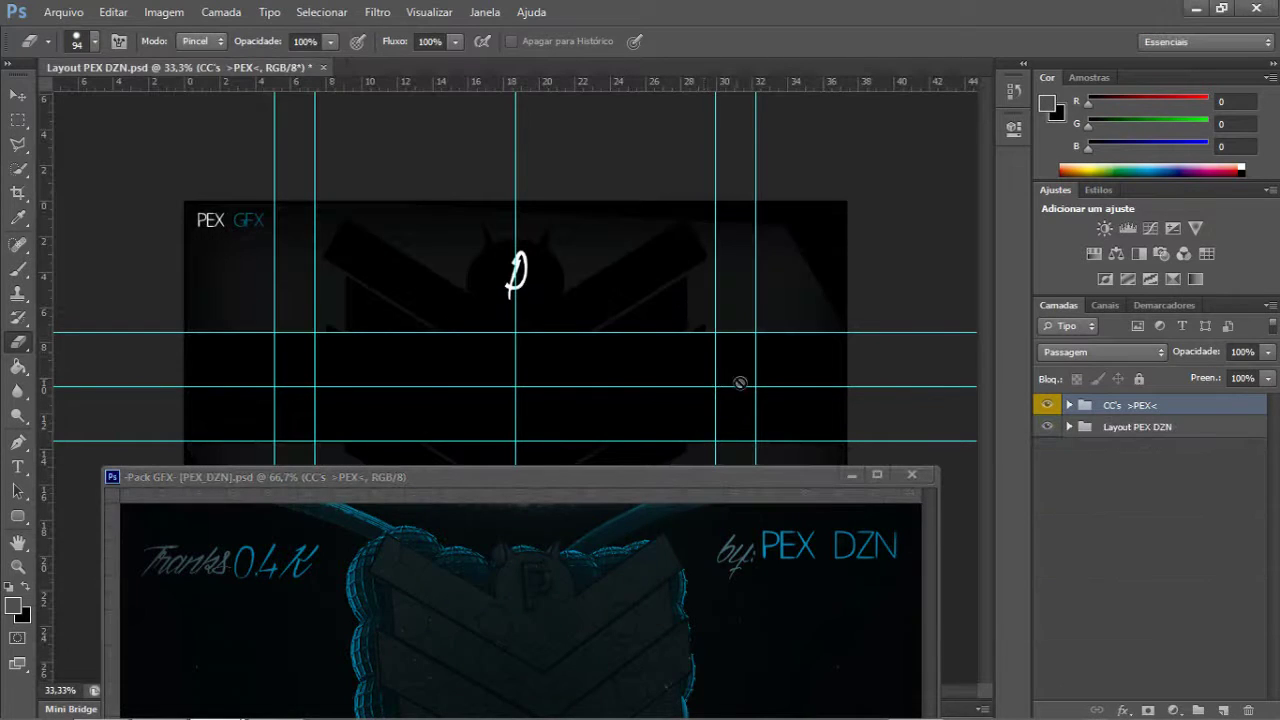
click(854, 485)
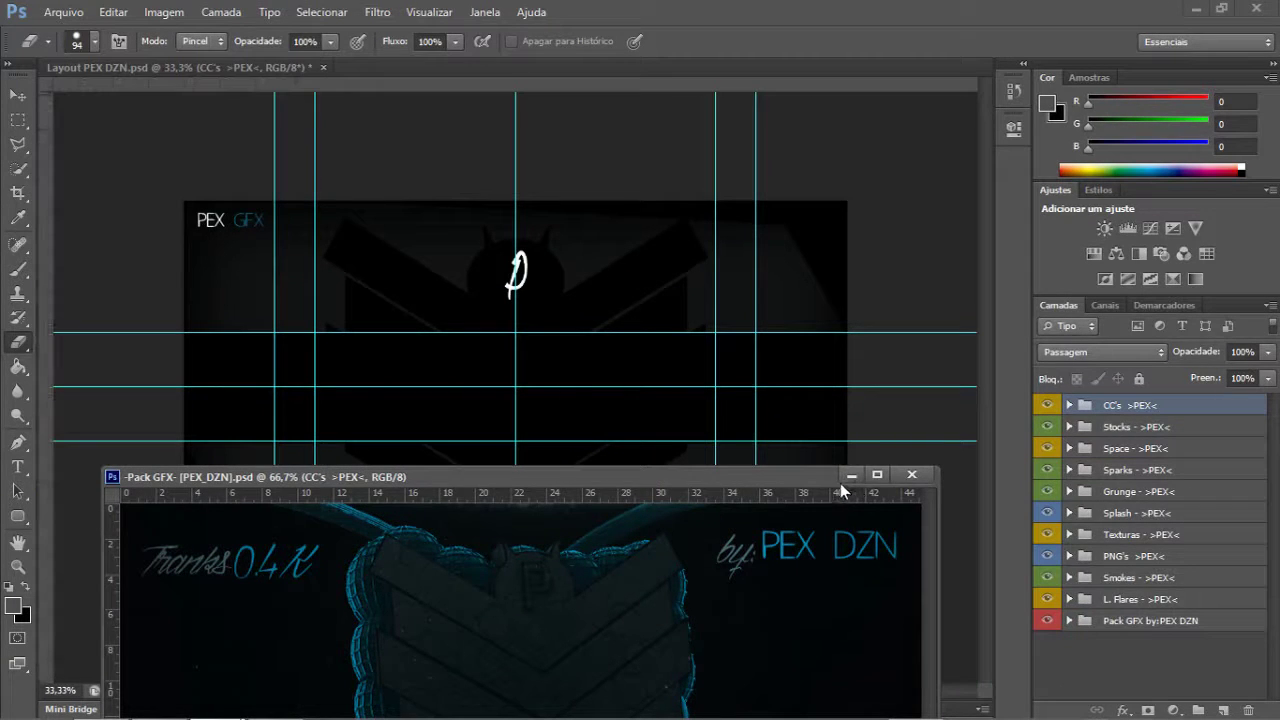
click(849, 476)
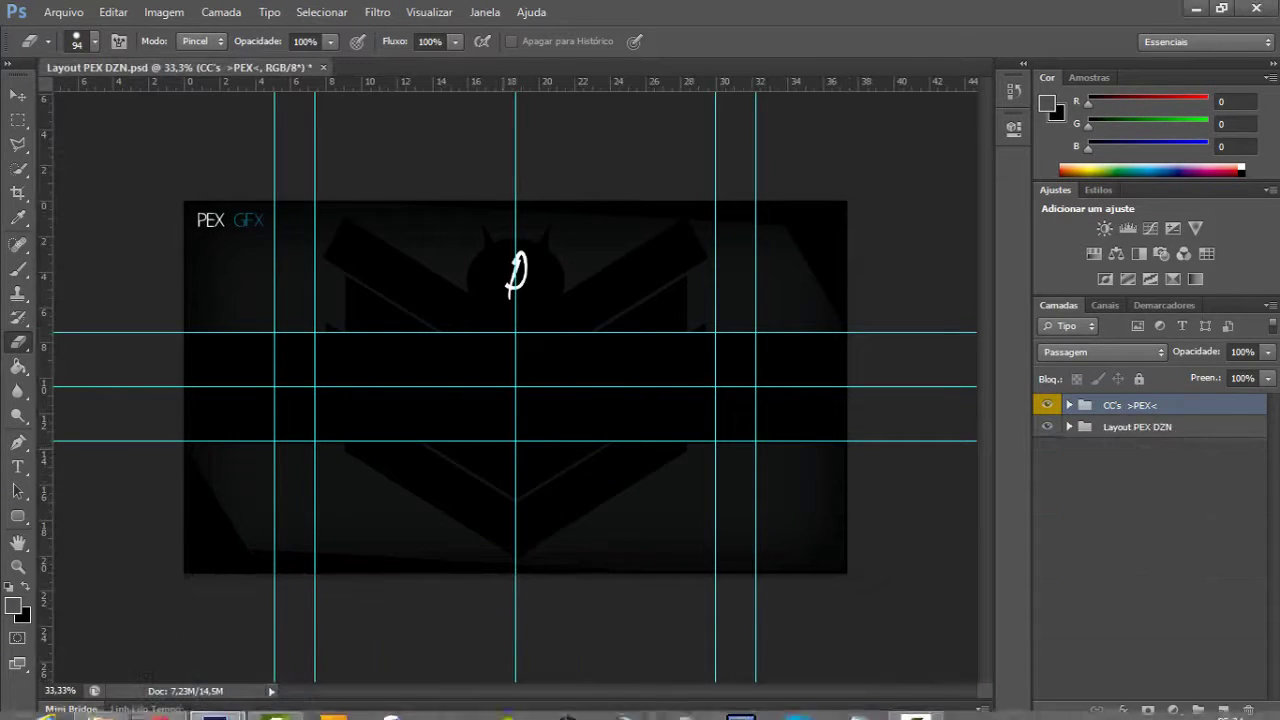
- Switch to File Explorer and look through the thumbnails in the Imagens library for an image
click(101, 700)
click(643, 487)
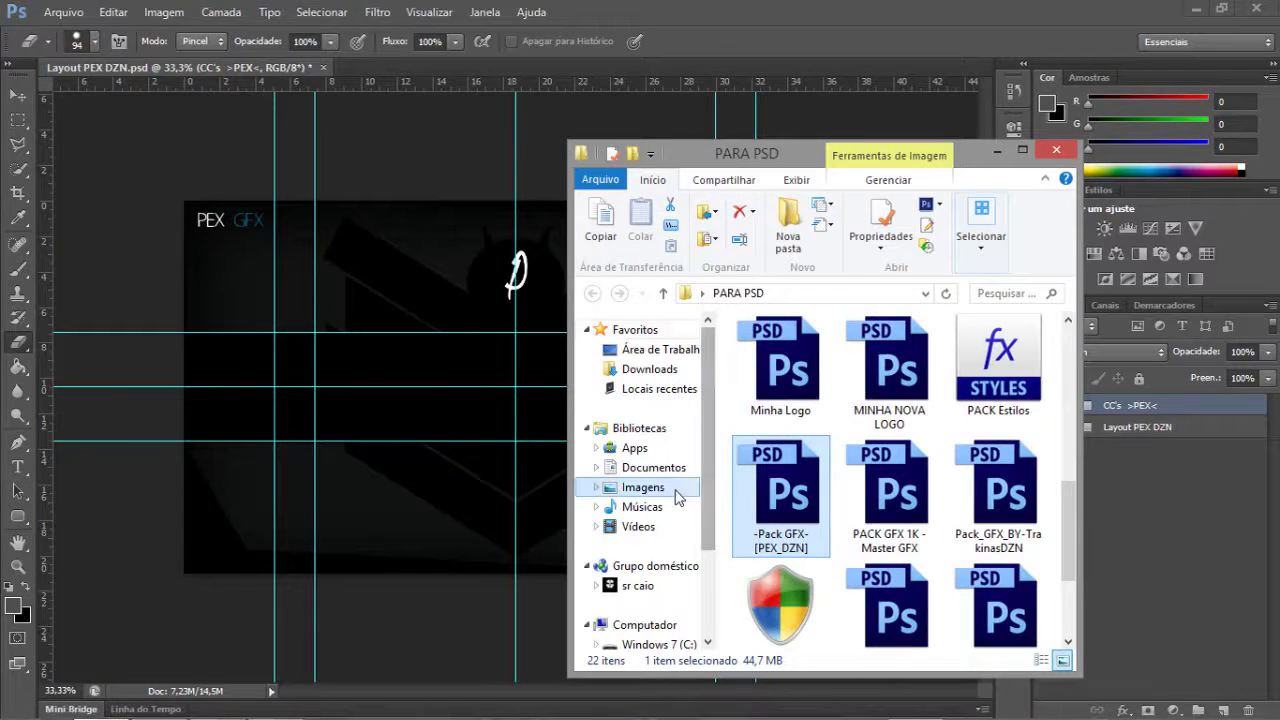
click(778, 500)
scroll(778, 500, down, 8)
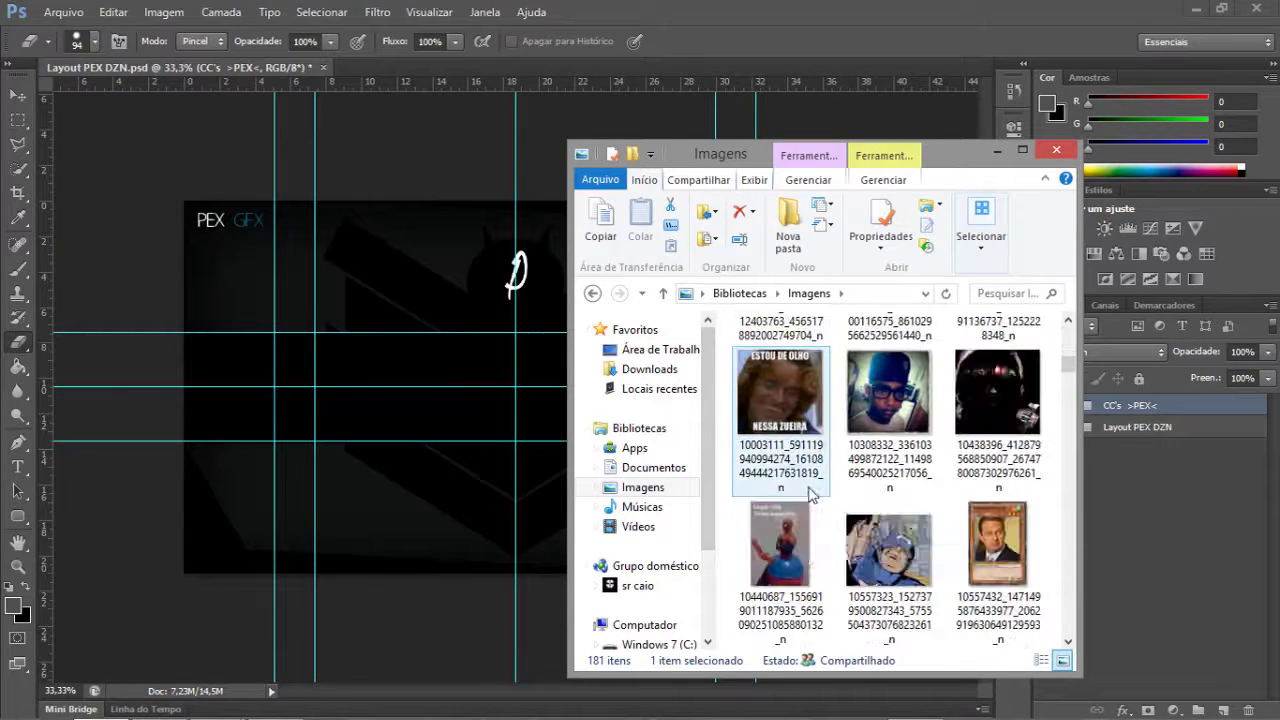
scroll(842, 484, down, 10)
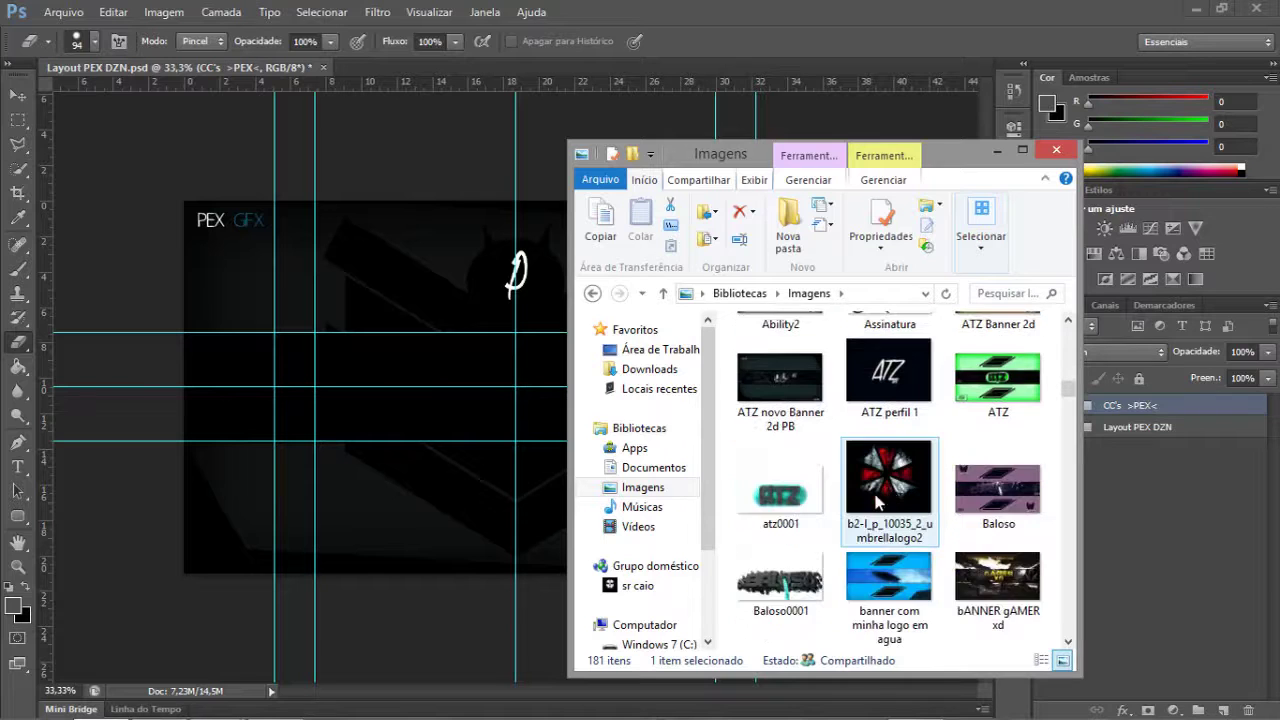
scroll(830, 522, down, 3)
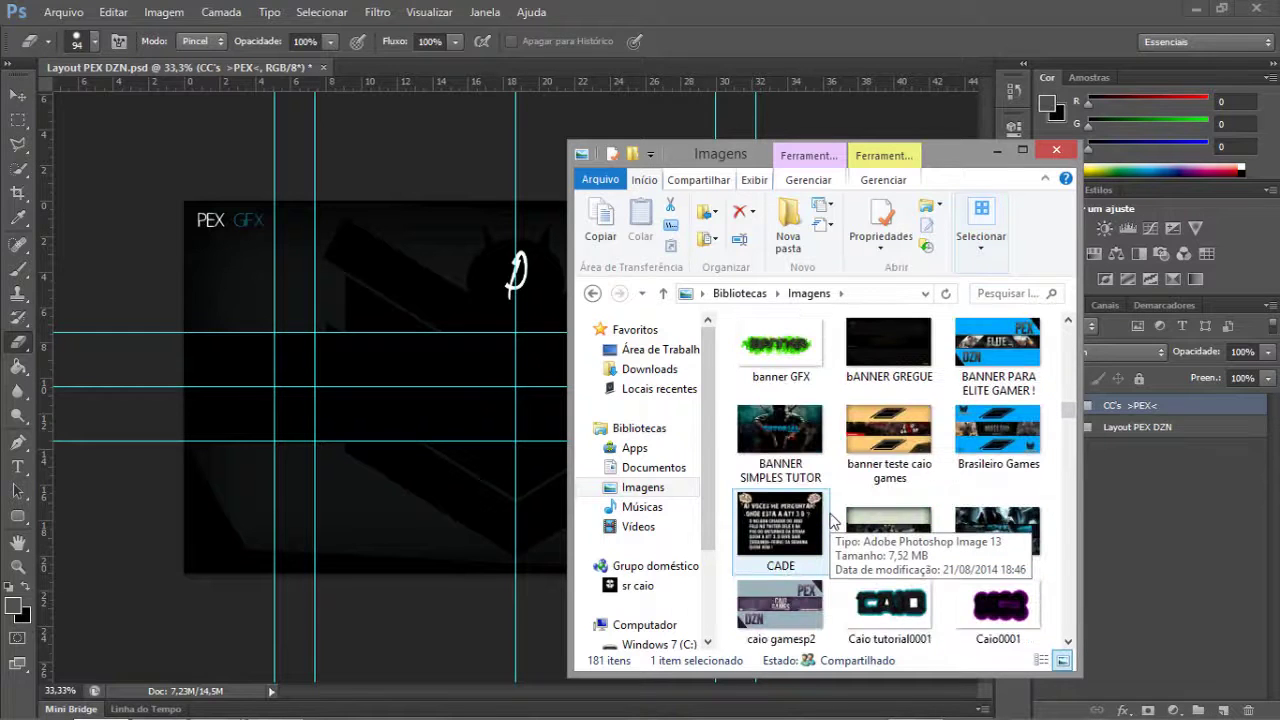
scroll(832, 515, down, 15)
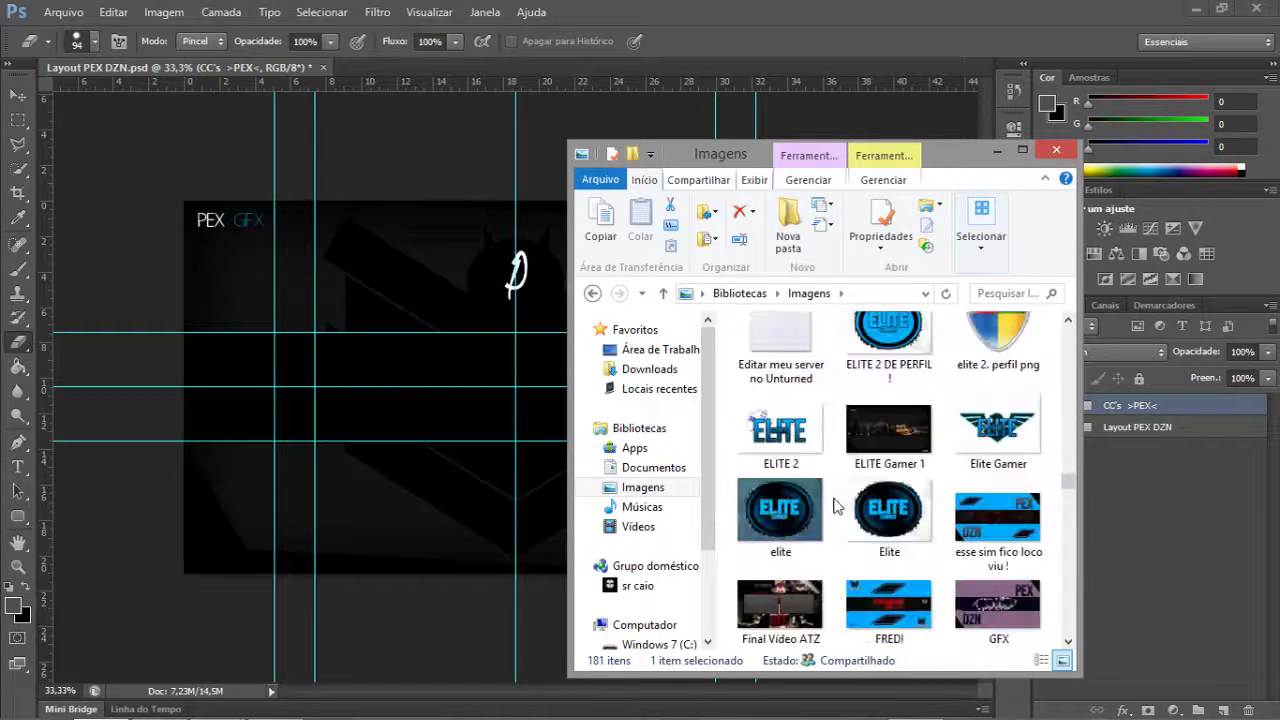
scroll(838, 507, down, 8)
scroll(838, 500, down, 3)
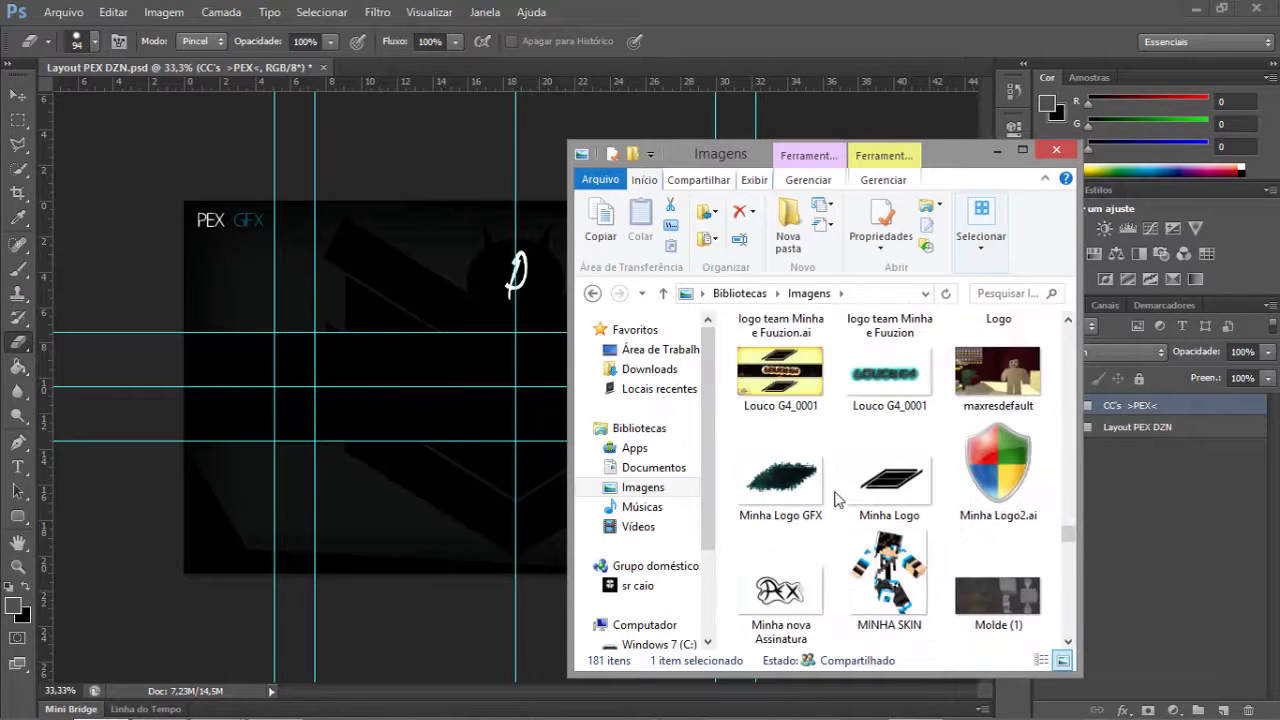
scroll(838, 500, down, 12)
scroll(838, 500, up, 5)
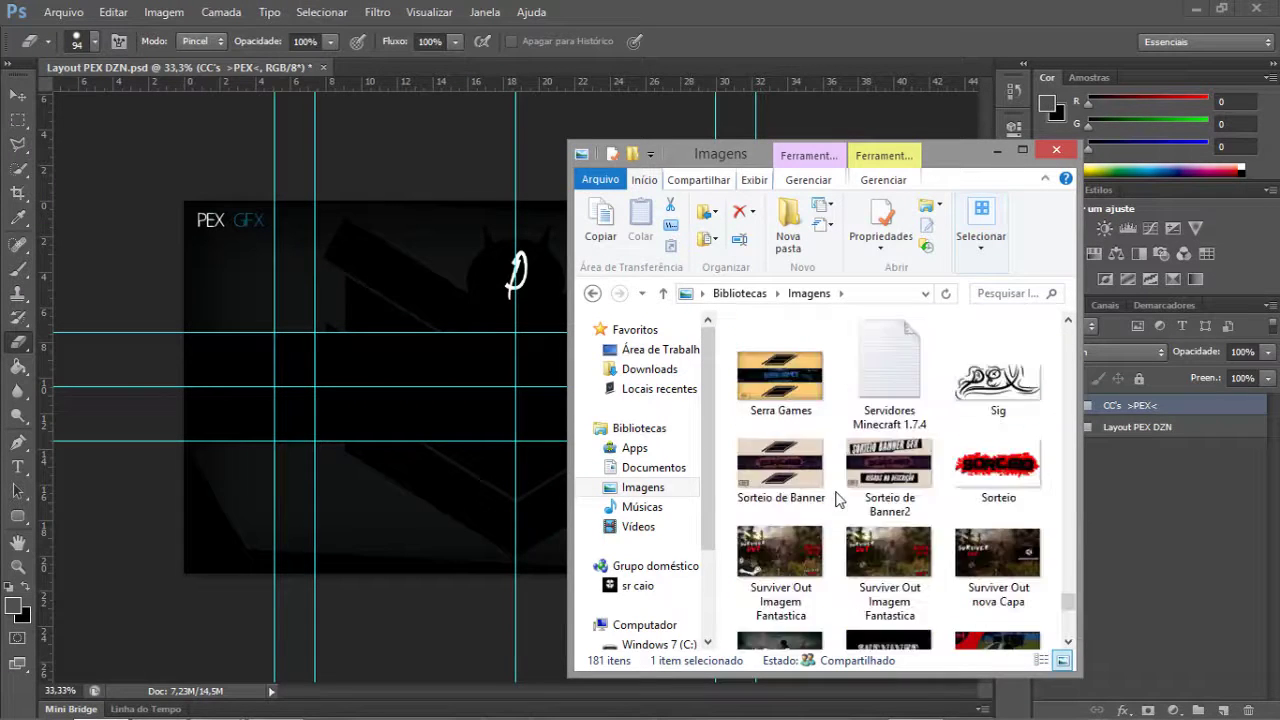
scroll(838, 500, up, 8)
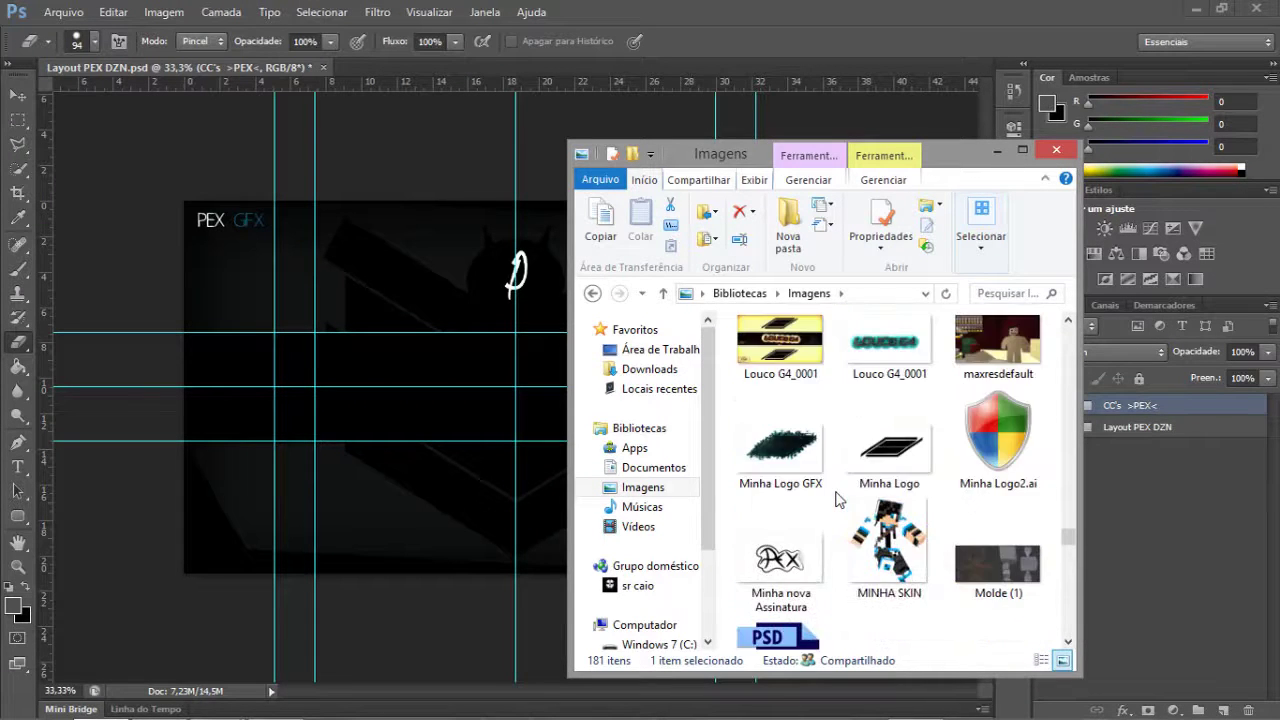
scroll(838, 500, up, 4)
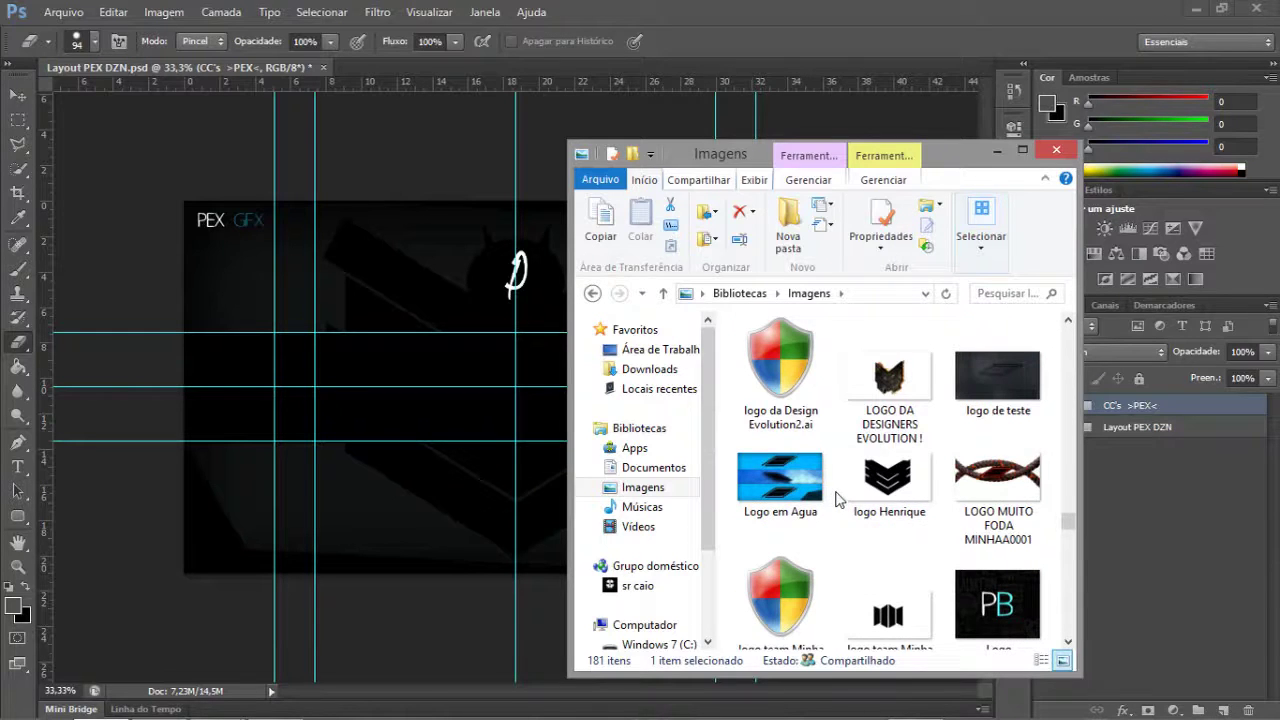
scroll(838, 500, up, 10)
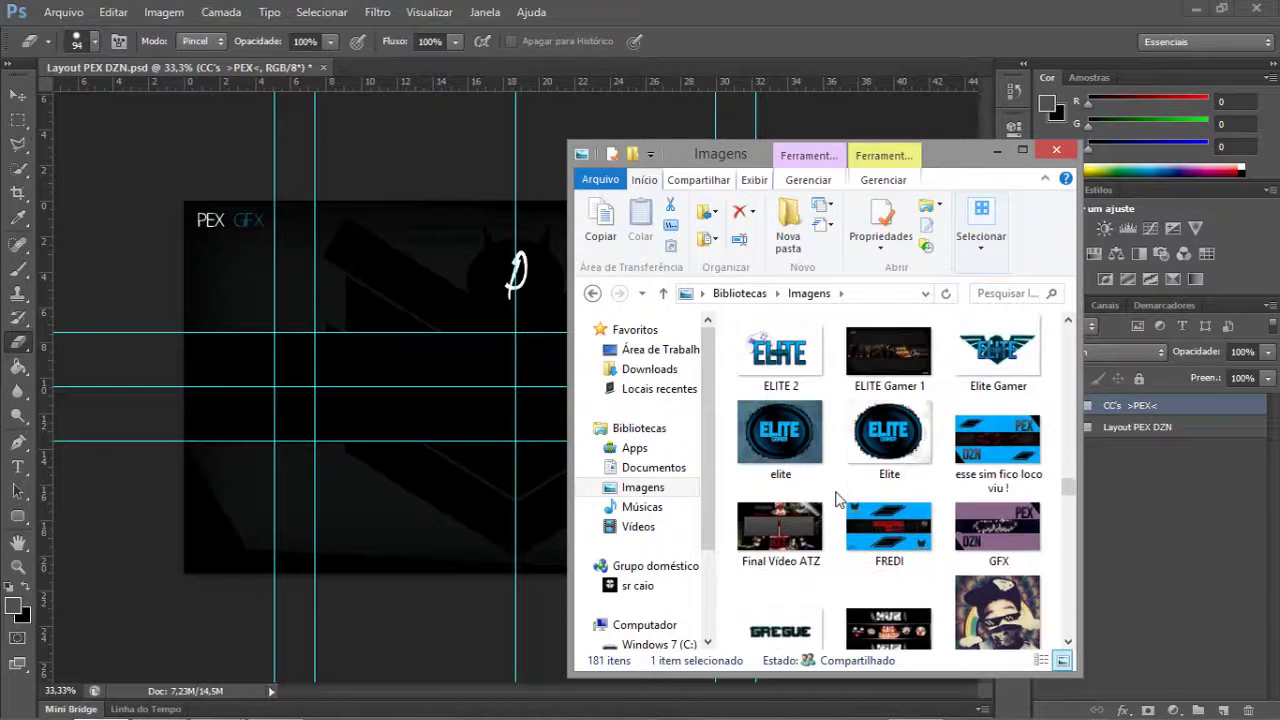
scroll(838, 500, up, 4)
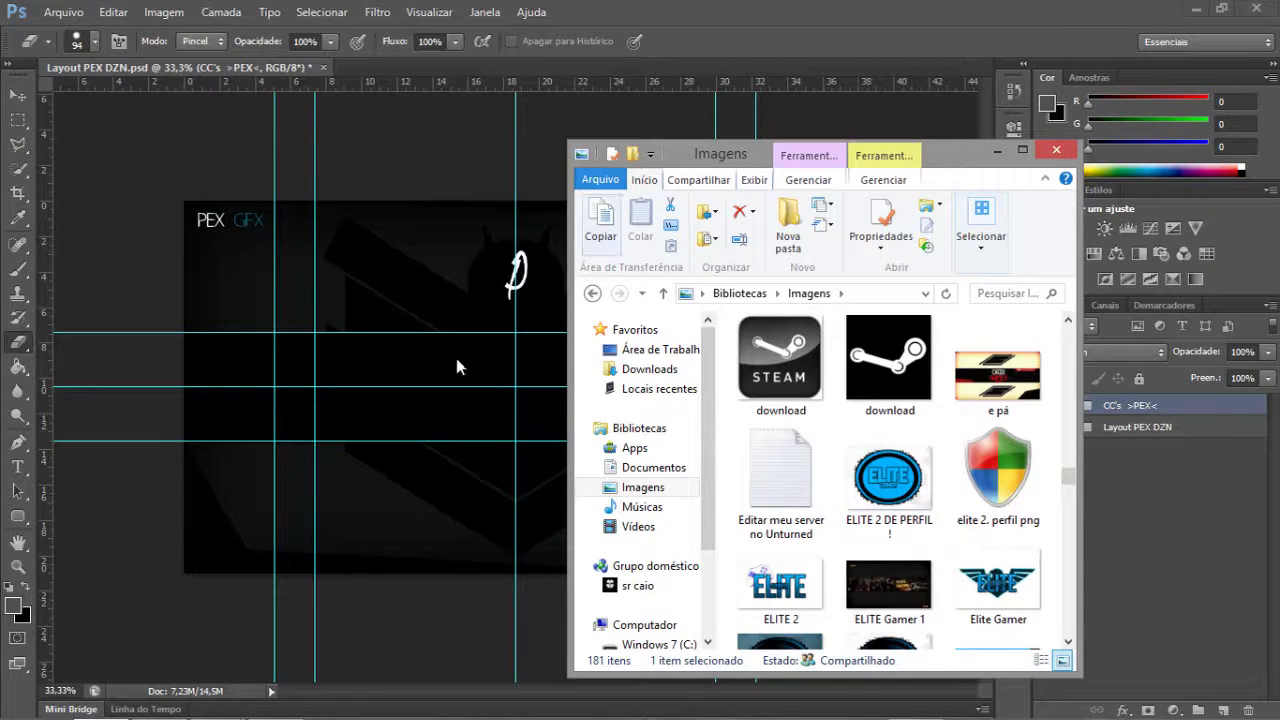
scroll(1033, 516, up, 3)
scroll(1033, 516, up, 10)
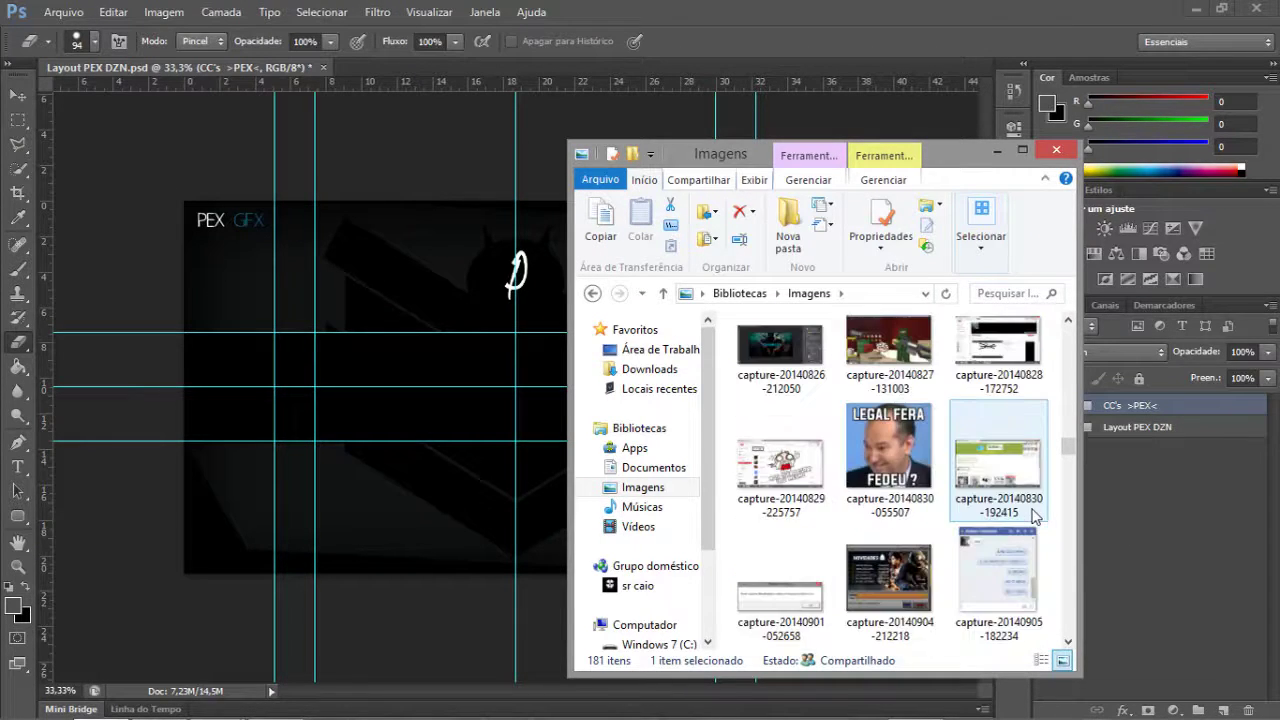
scroll(1038, 512, up, 5)
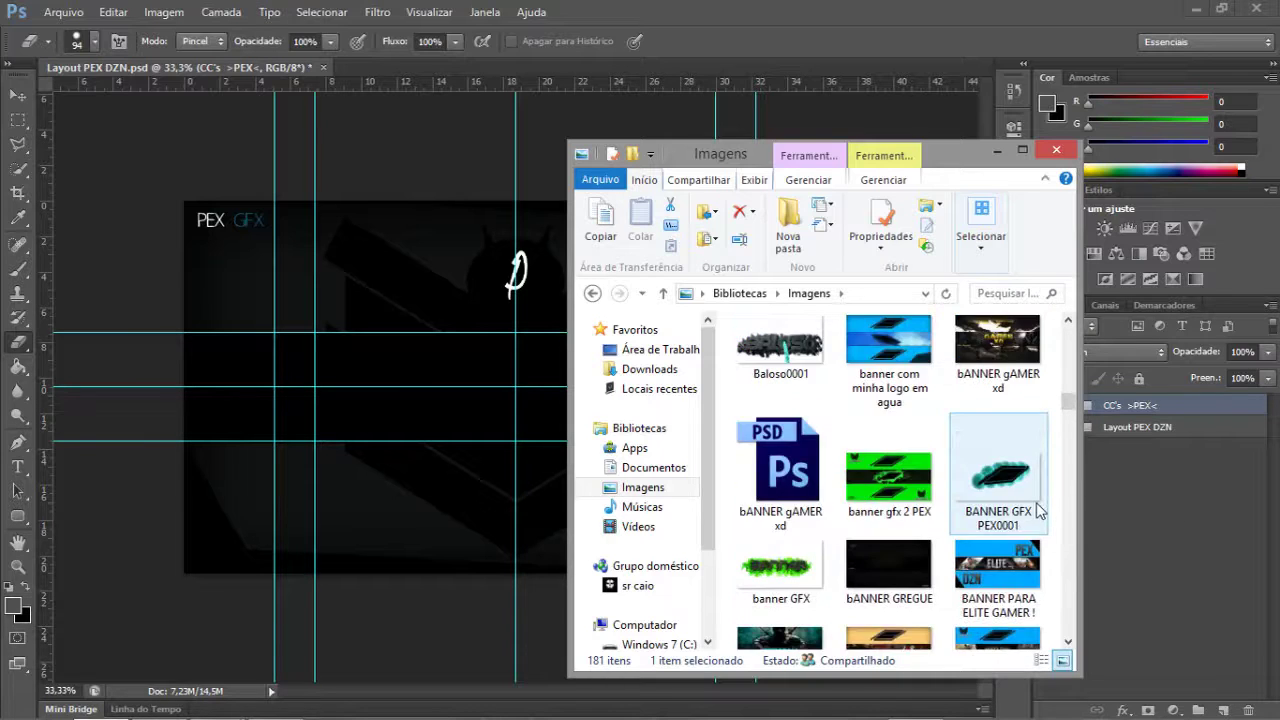
scroll(1038, 512, up, 10)
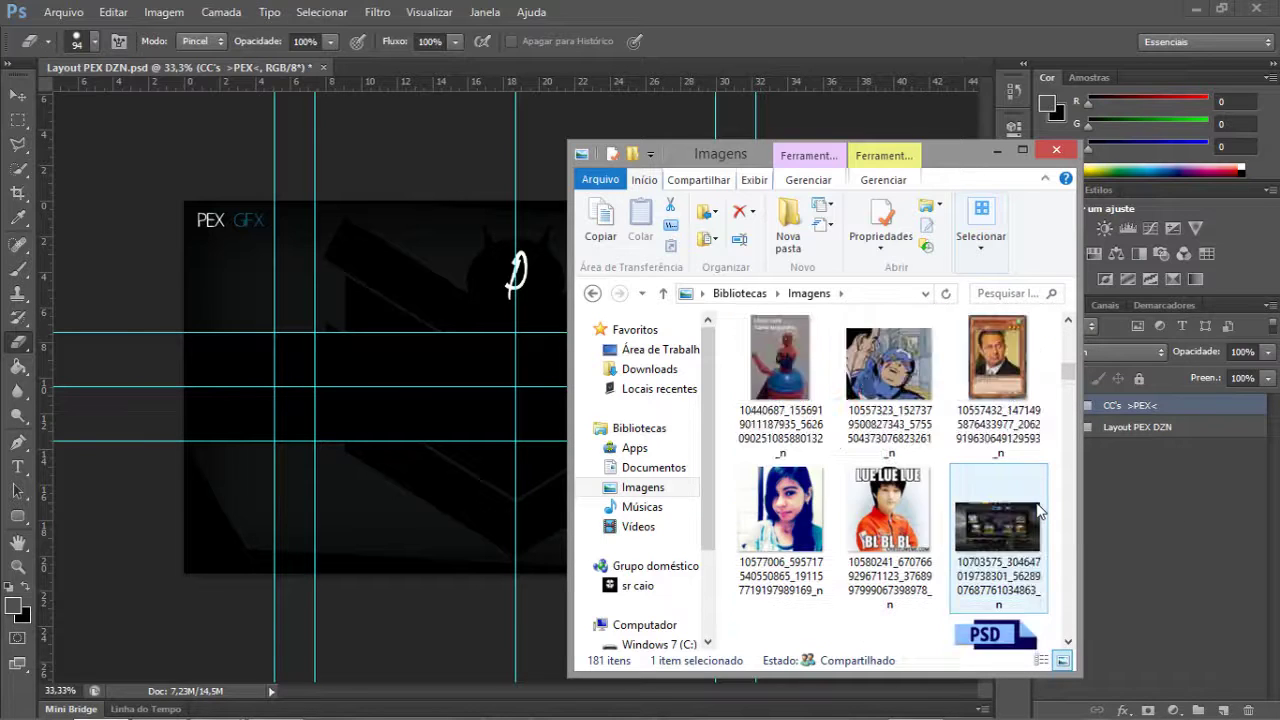
scroll(1038, 512, up, 3)
scroll(1038, 512, down, 10)
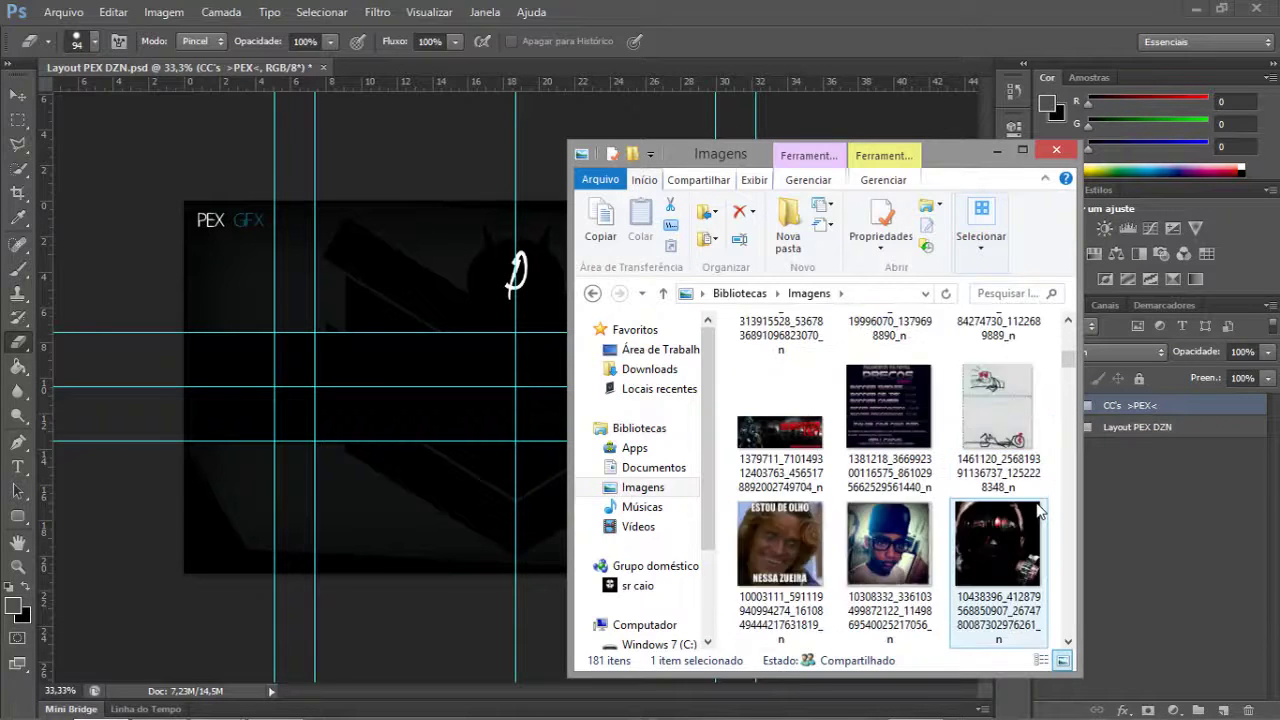
scroll(1038, 512, down, 3)
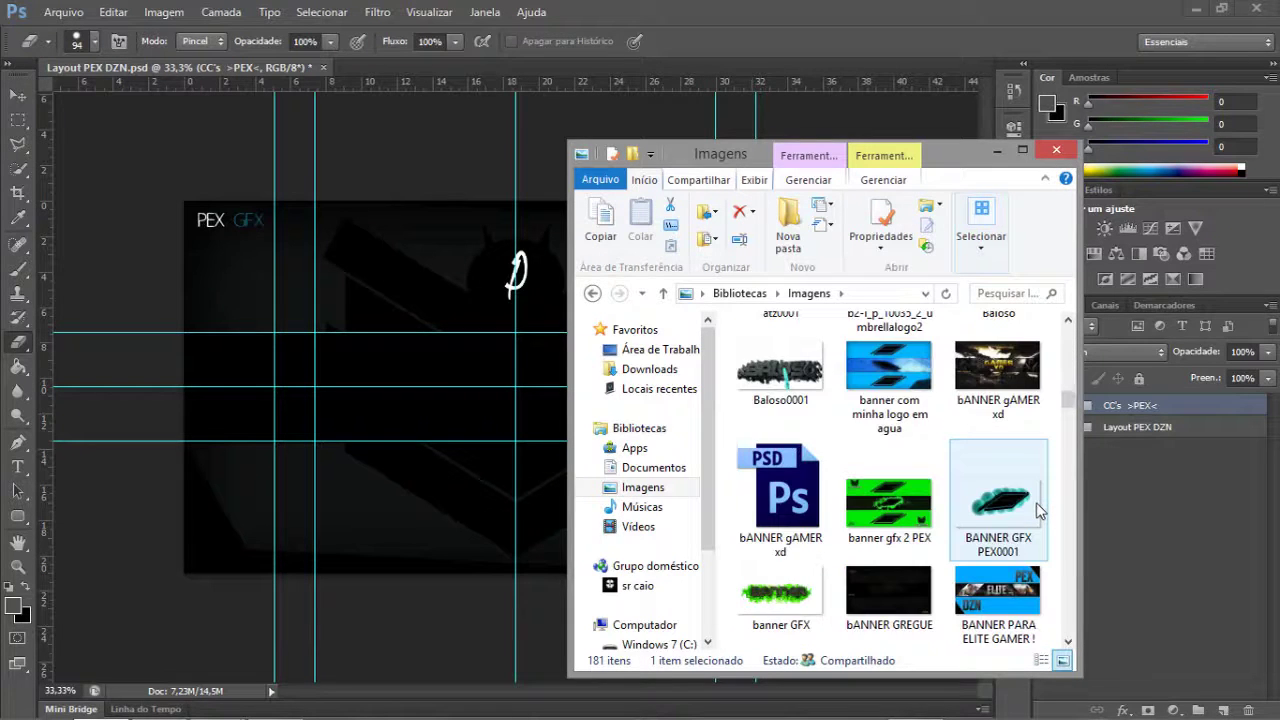
scroll(1038, 512, down, 10)
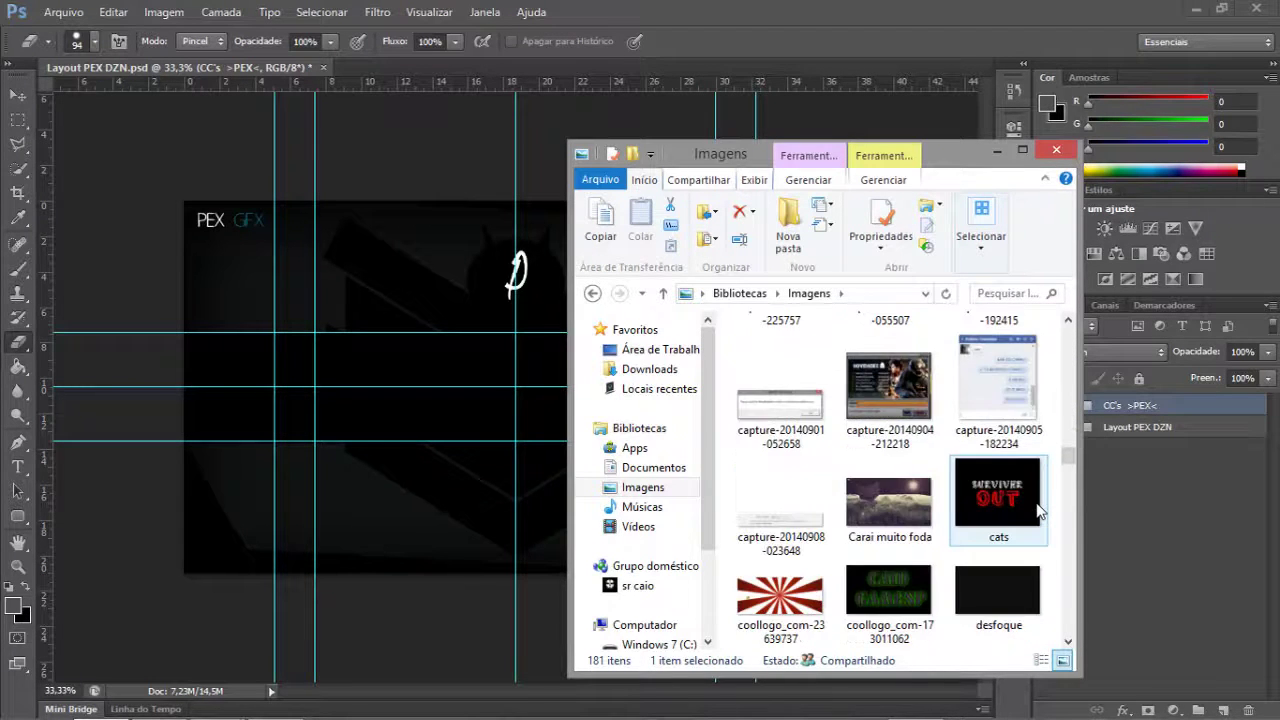
scroll(1038, 512, down, 10)
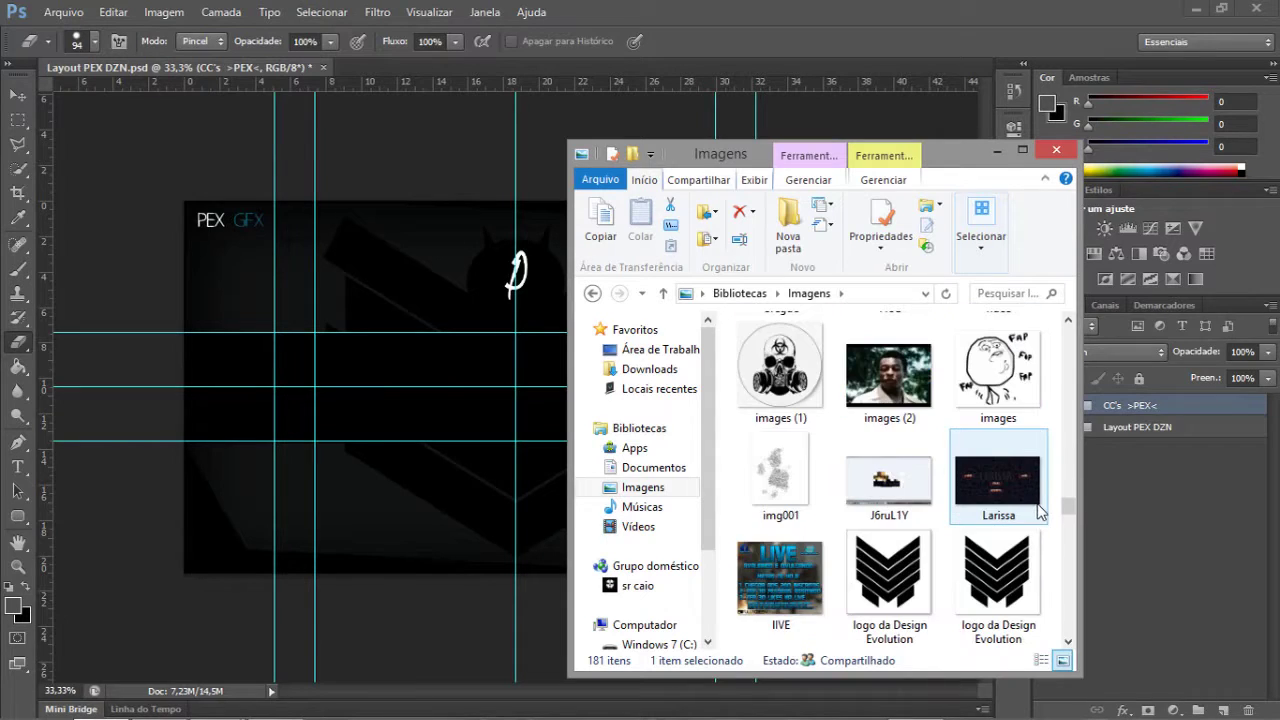
scroll(1040, 512, down, 10)
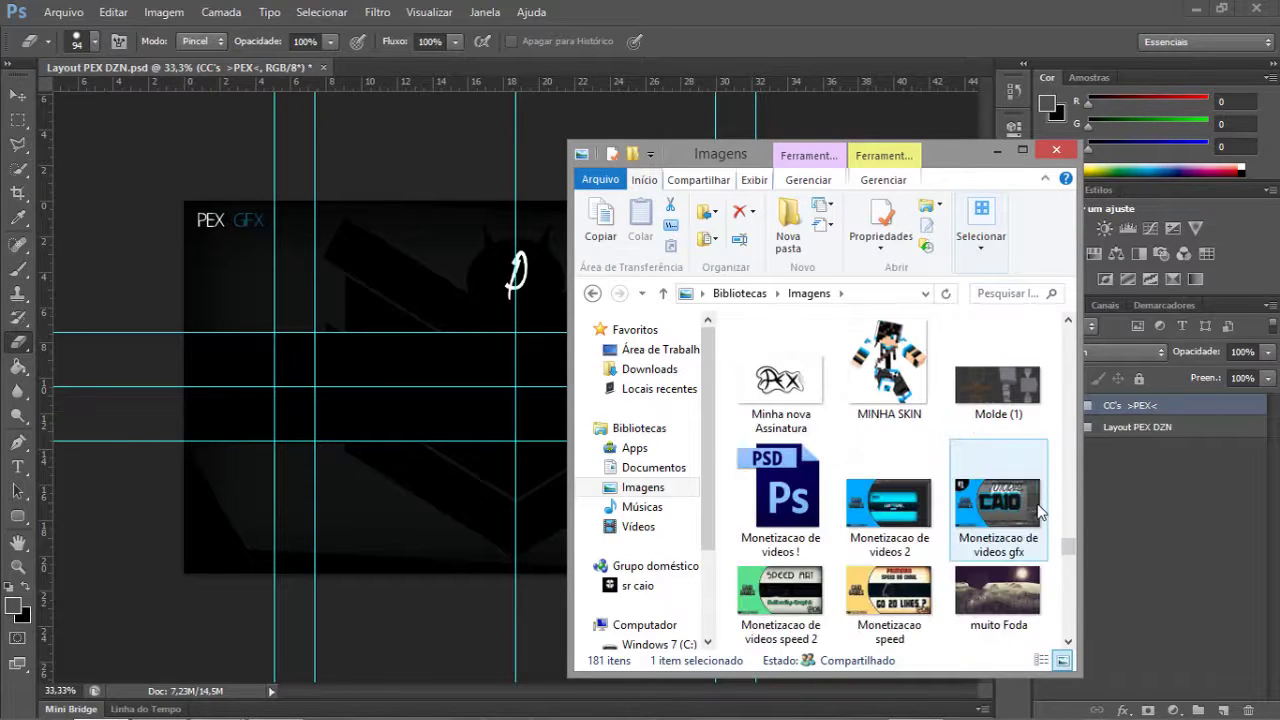
scroll(1040, 512, down, 10)
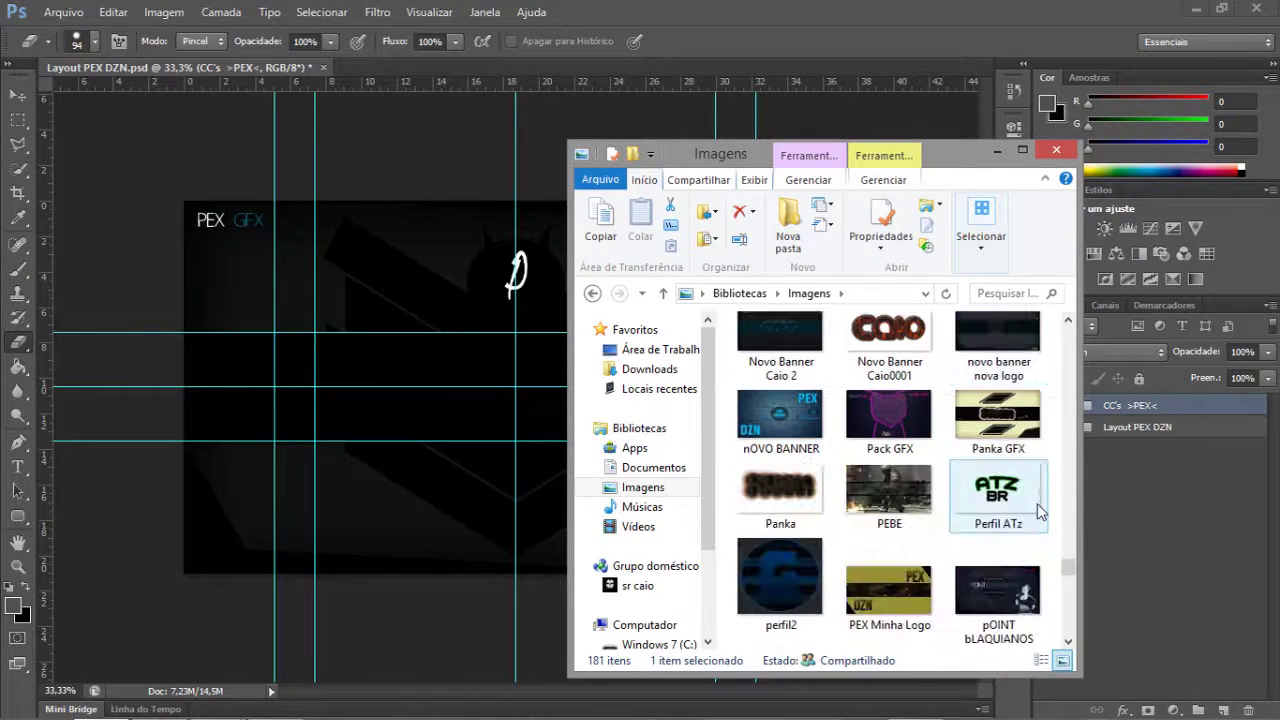
scroll(1037, 512, down, 6)
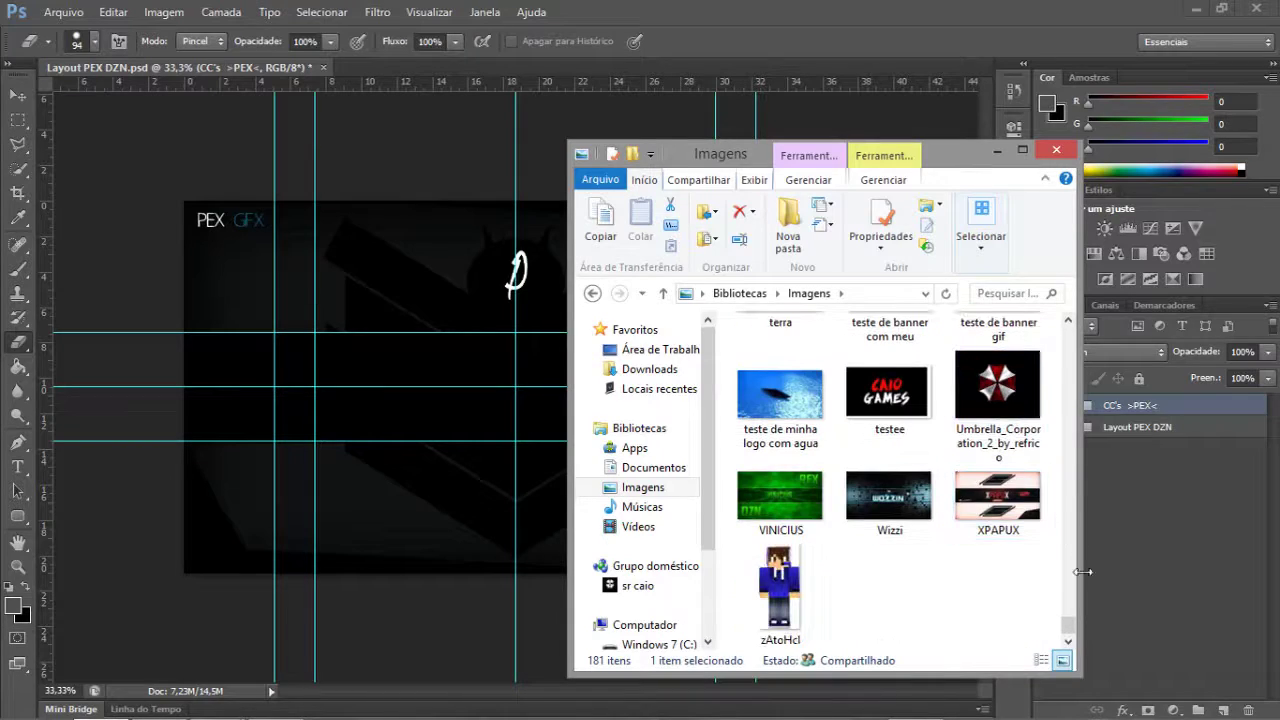
- Place the image Caio tutorial0001 from the Imagens library into Layout PEX DZN.psd, scaled to about 25%, in the canvas's lower-left area
drag(1072, 621, 1072, 364)
scroll(878, 520, down, 5)
click(878, 520)
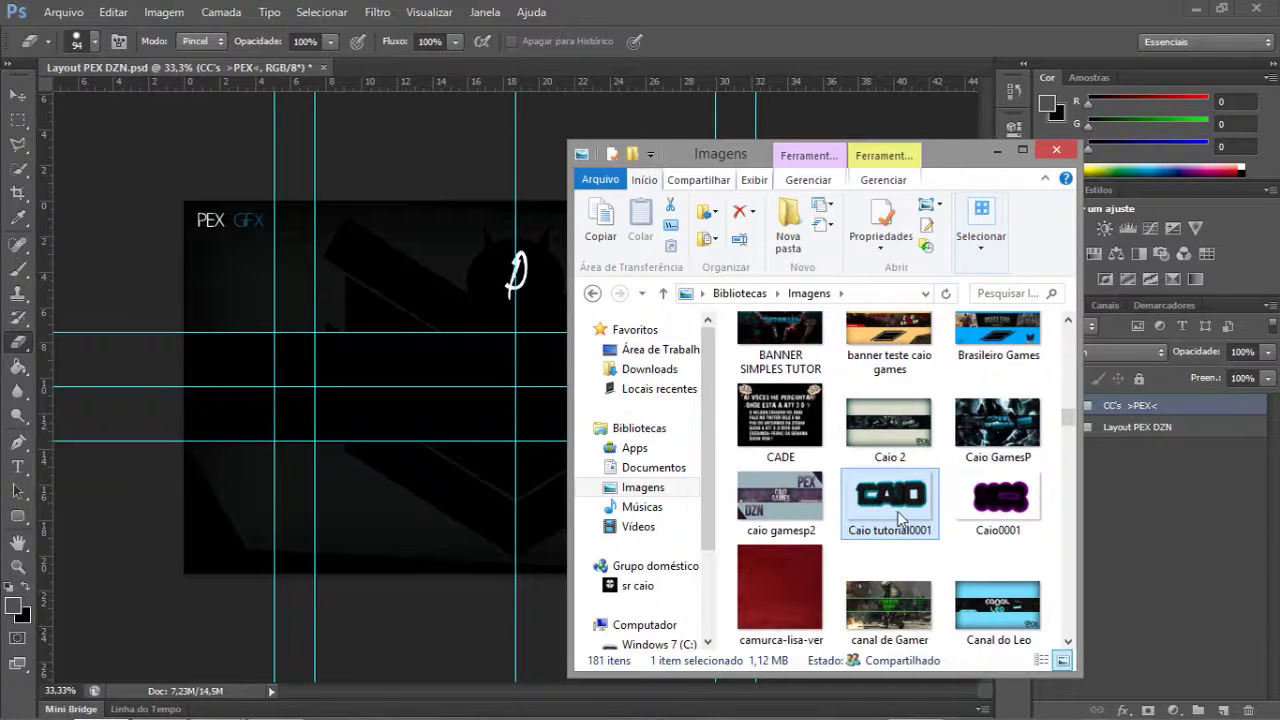
drag(650, 515, 506, 437)
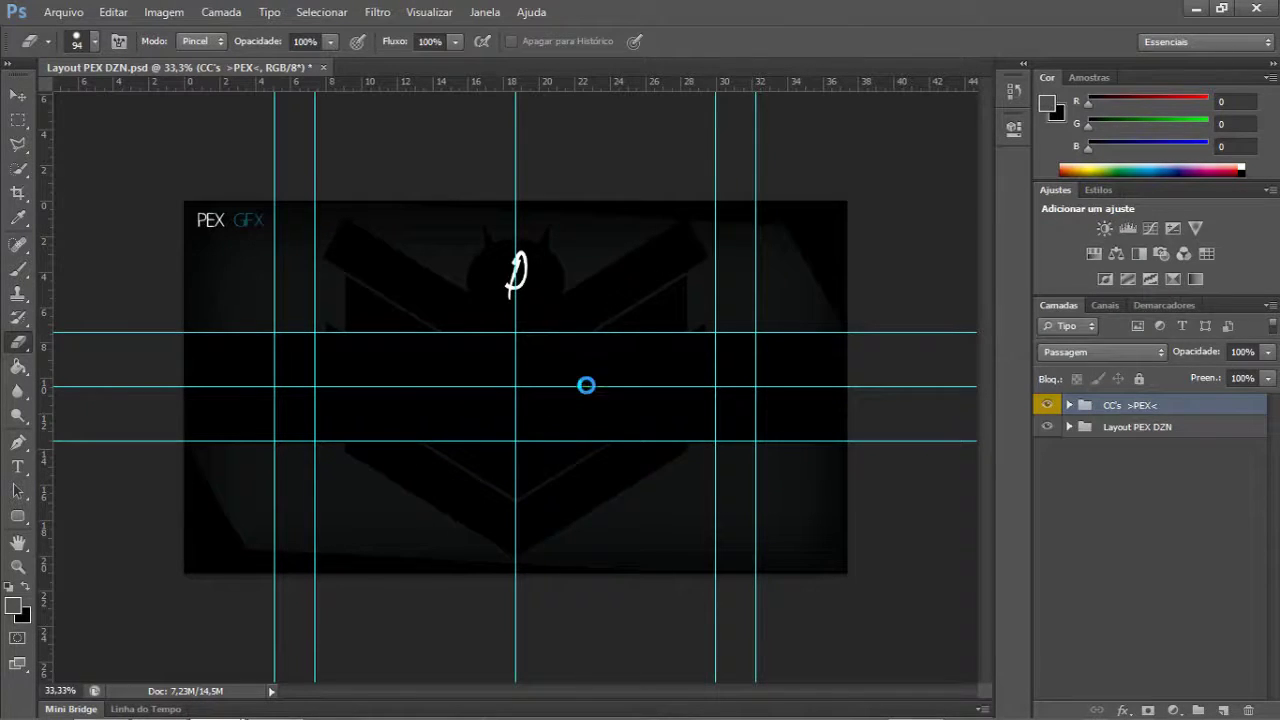
drag(847, 202, 495, 410)
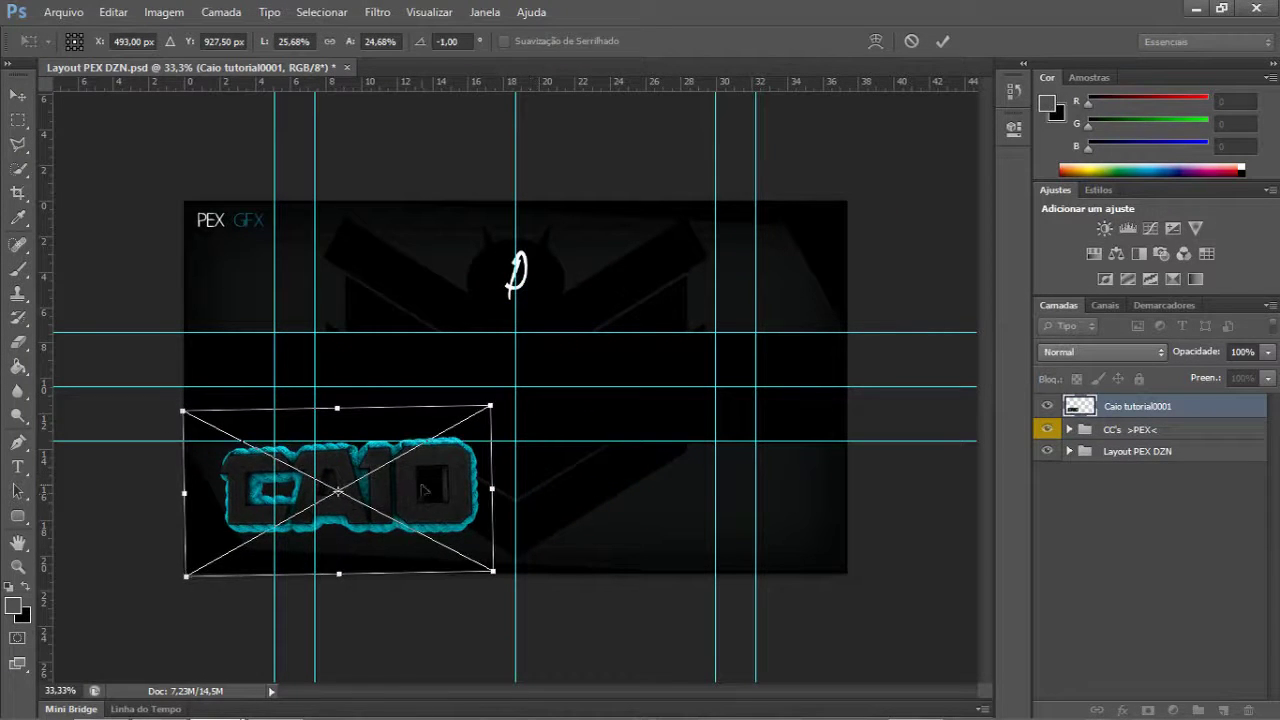
key(Return)
- Move the CAIO image between the two outer horizontal guides near the canvas centre and place its layer below the CC's >PEX< group
key(e)
click(18, 95)
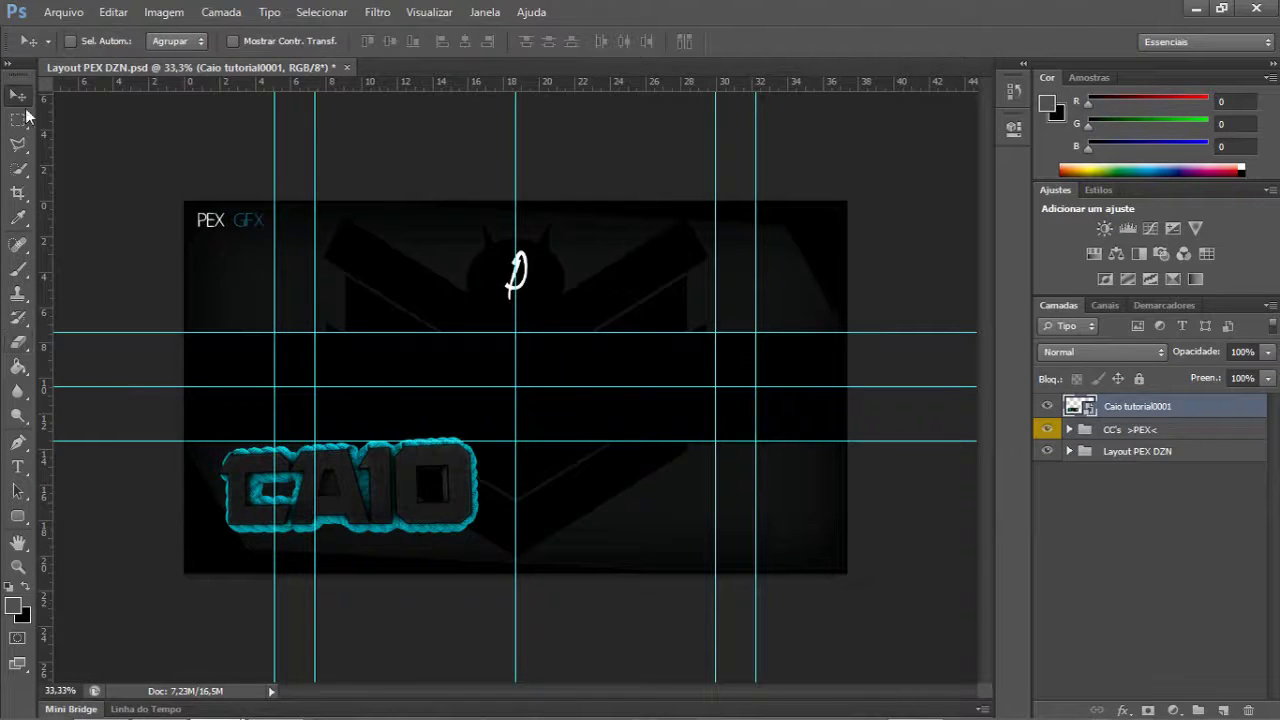
drag(372, 434, 527, 342)
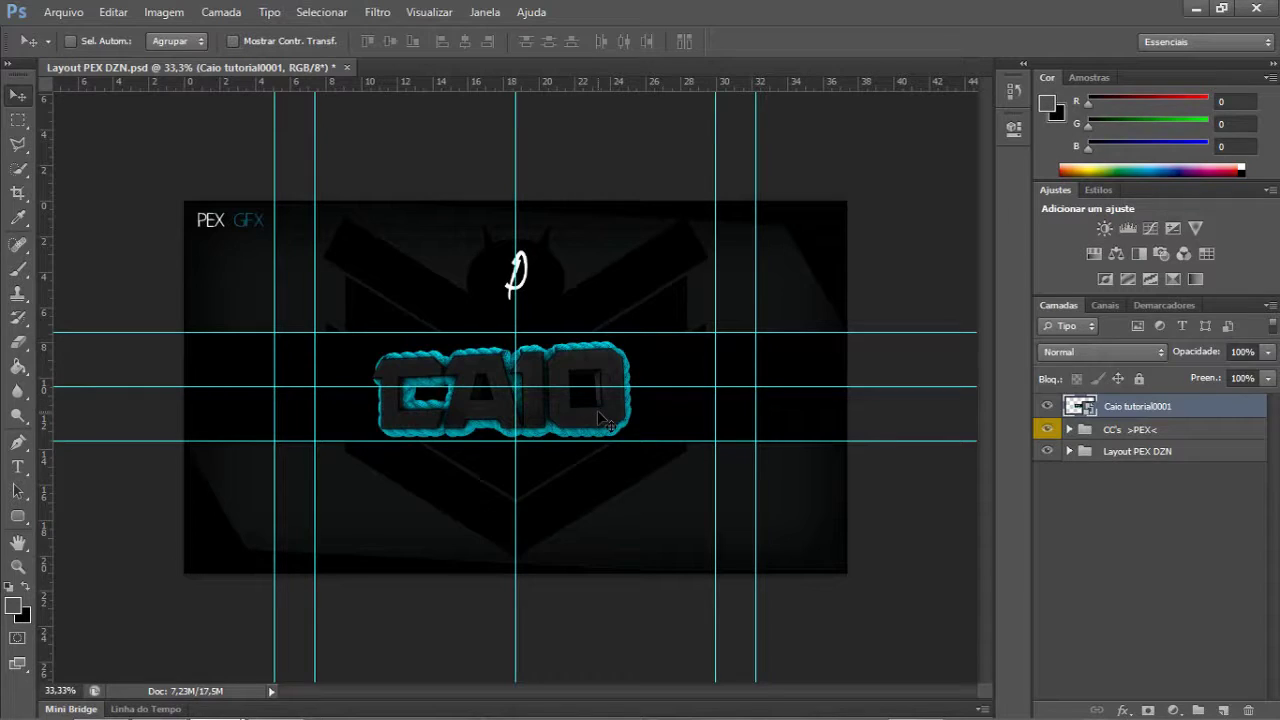
drag(1173, 406, 1166, 450)
click(1127, 556)
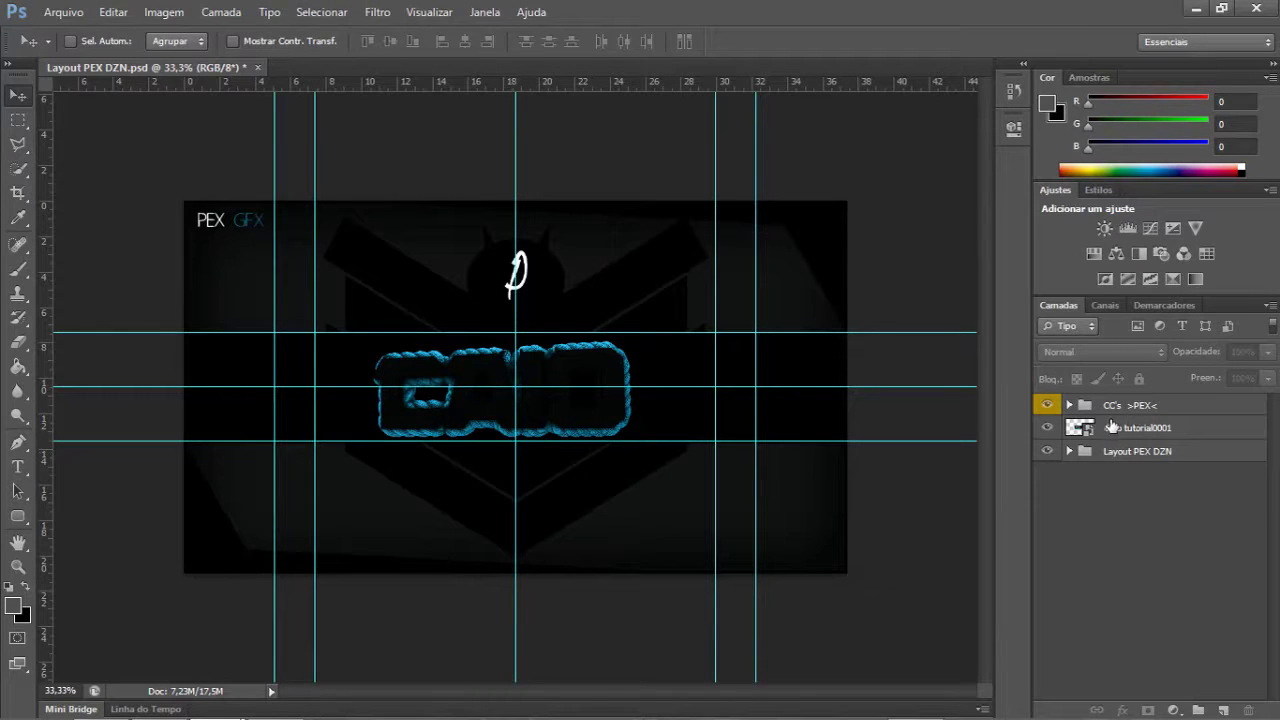
- Check the artwork without guides and preview the colour corrections CC - <PEX> 1 to 5 inside the CC's >PEX< group one at a time
key(ctrl+semicolon)
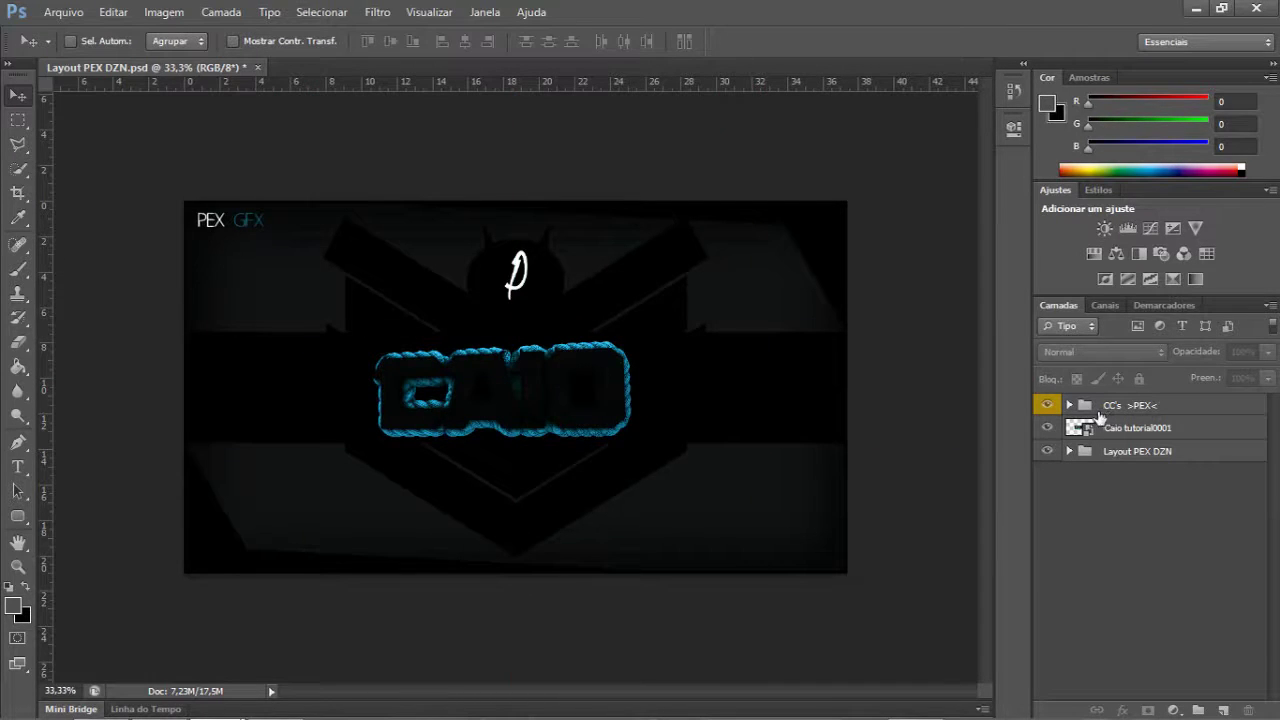
key(ctrl+semicolon)
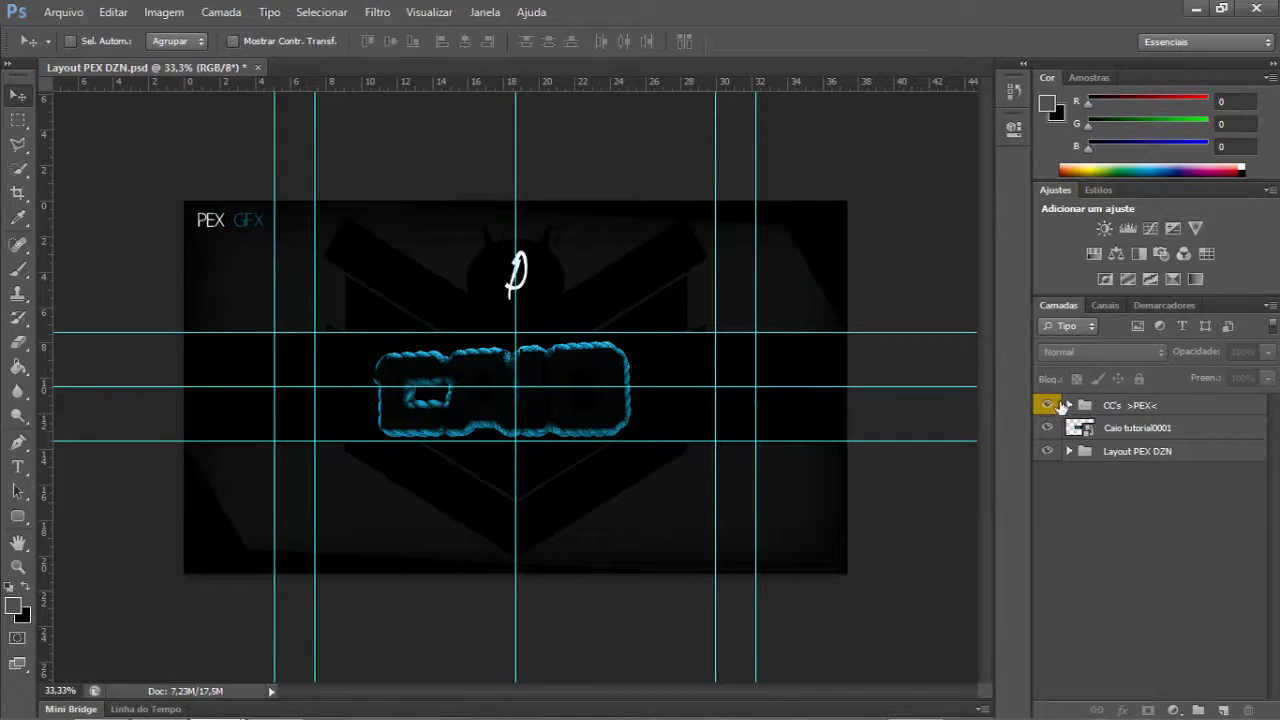
click(1070, 405)
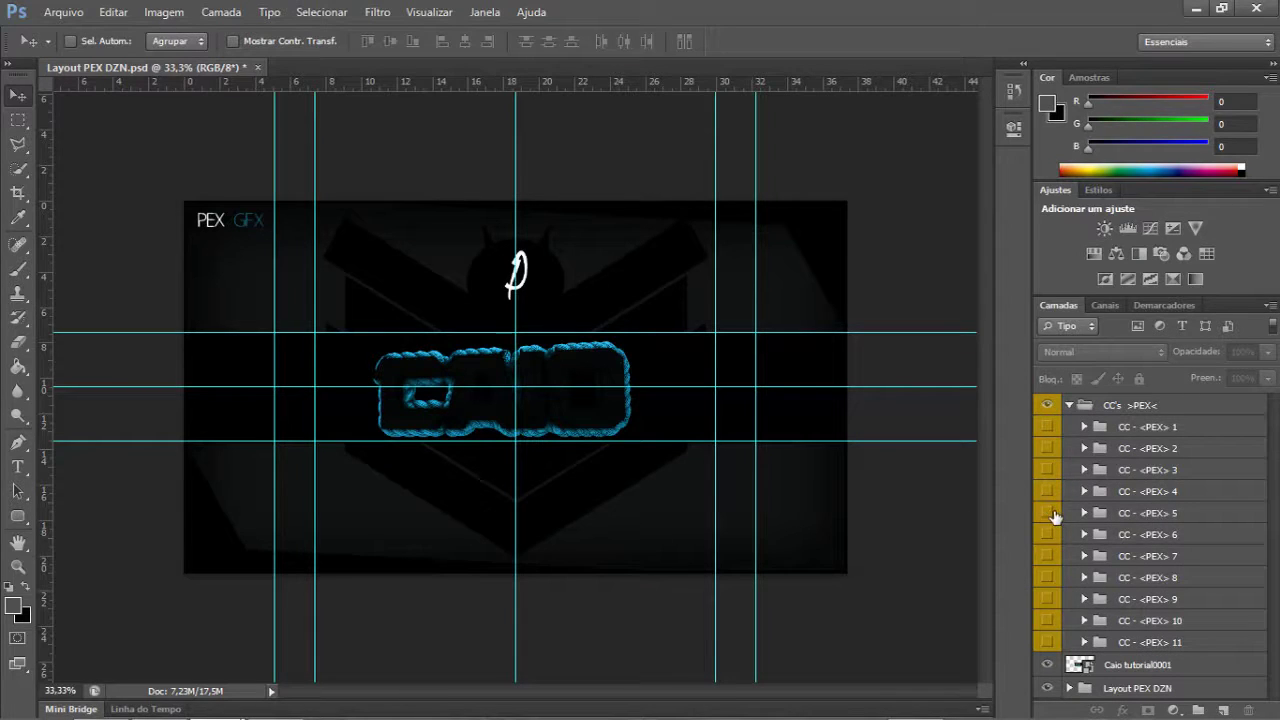
key(ctrl+semicolon)
click(1047, 427)
click(1047, 427)
click(1047, 448)
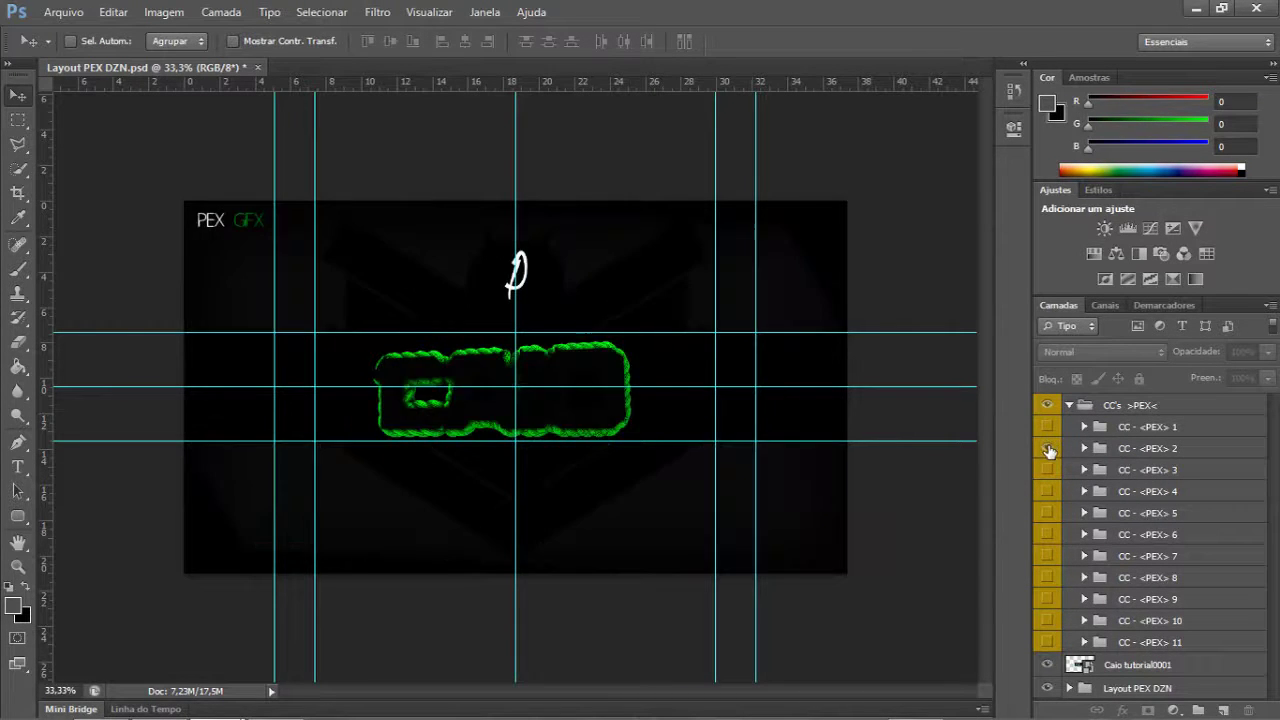
click(1048, 468)
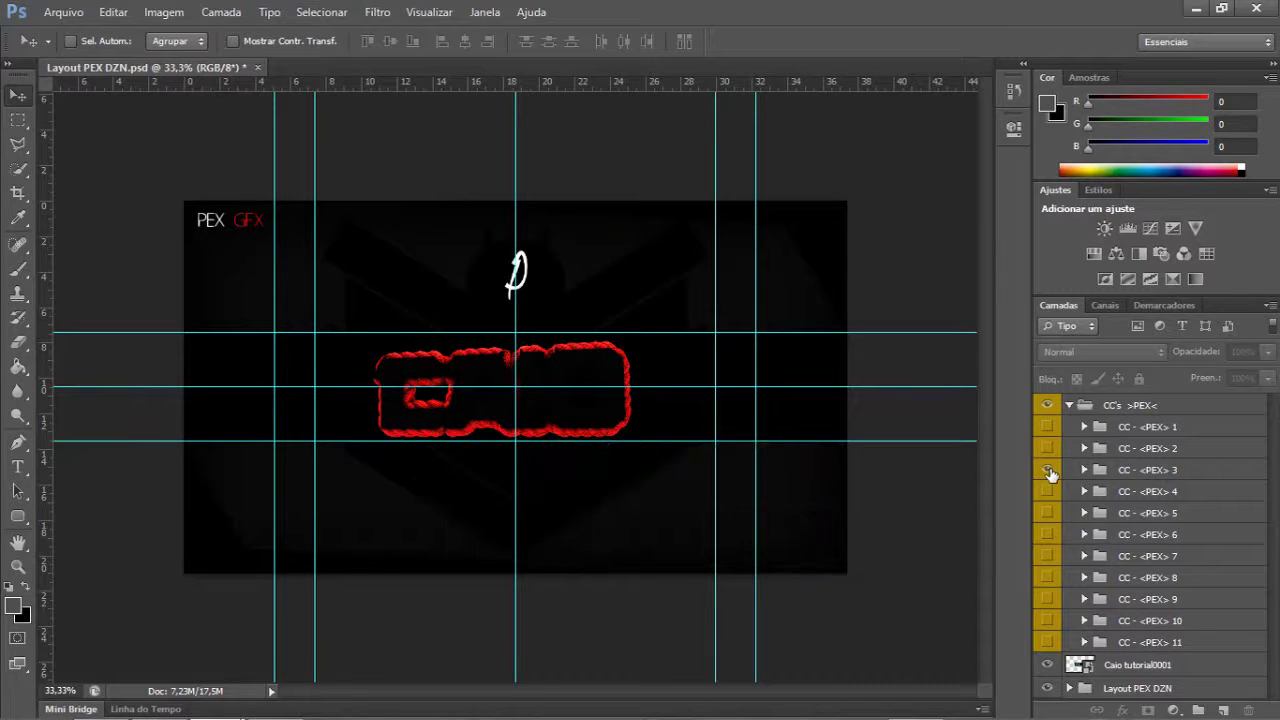
click(1049, 491)
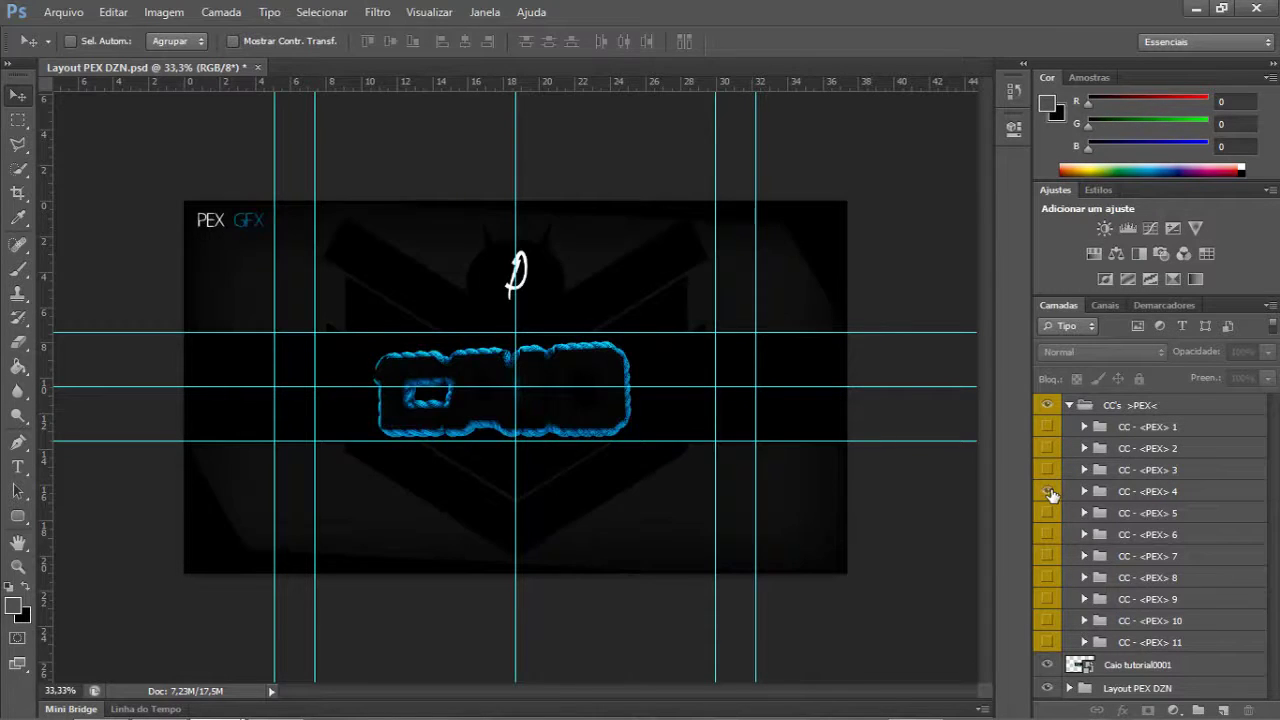
click(1049, 491)
click(1049, 513)
click(1048, 515)
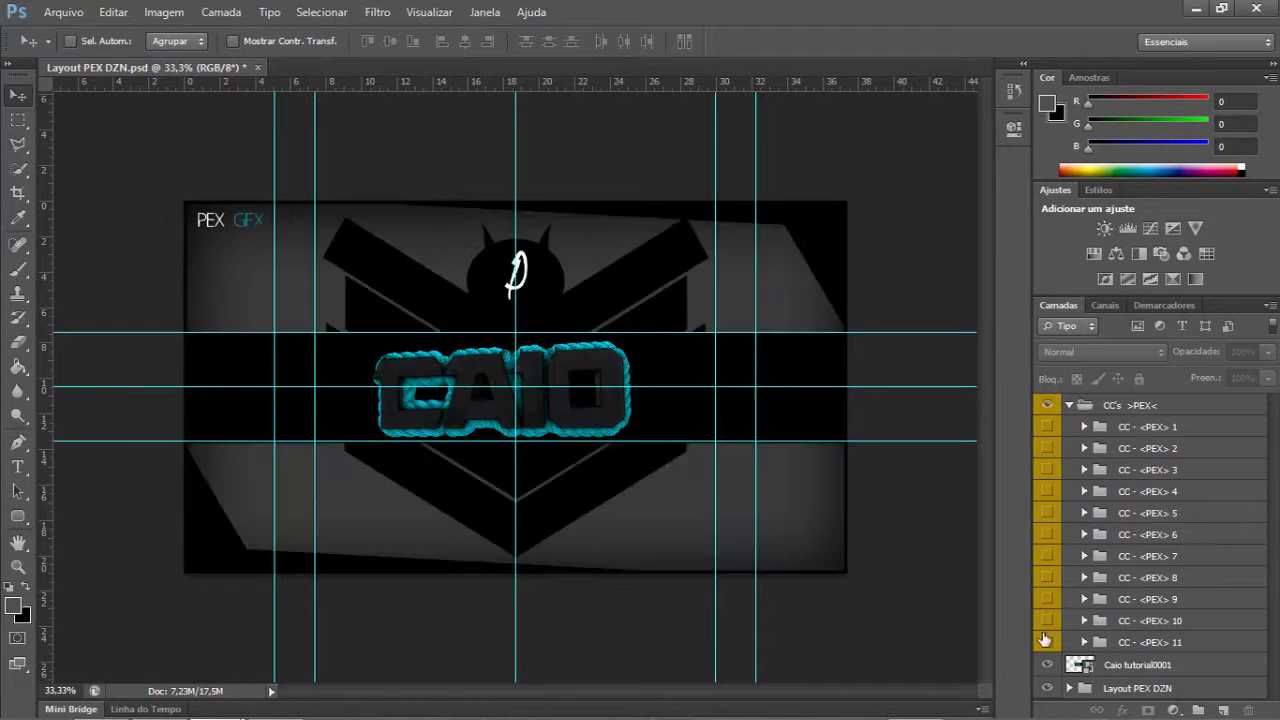
- Preview the colour corrections CC - <PEX> 11 down to CC - <PEX> 6 on the artwork one at a time
click(1048, 642)
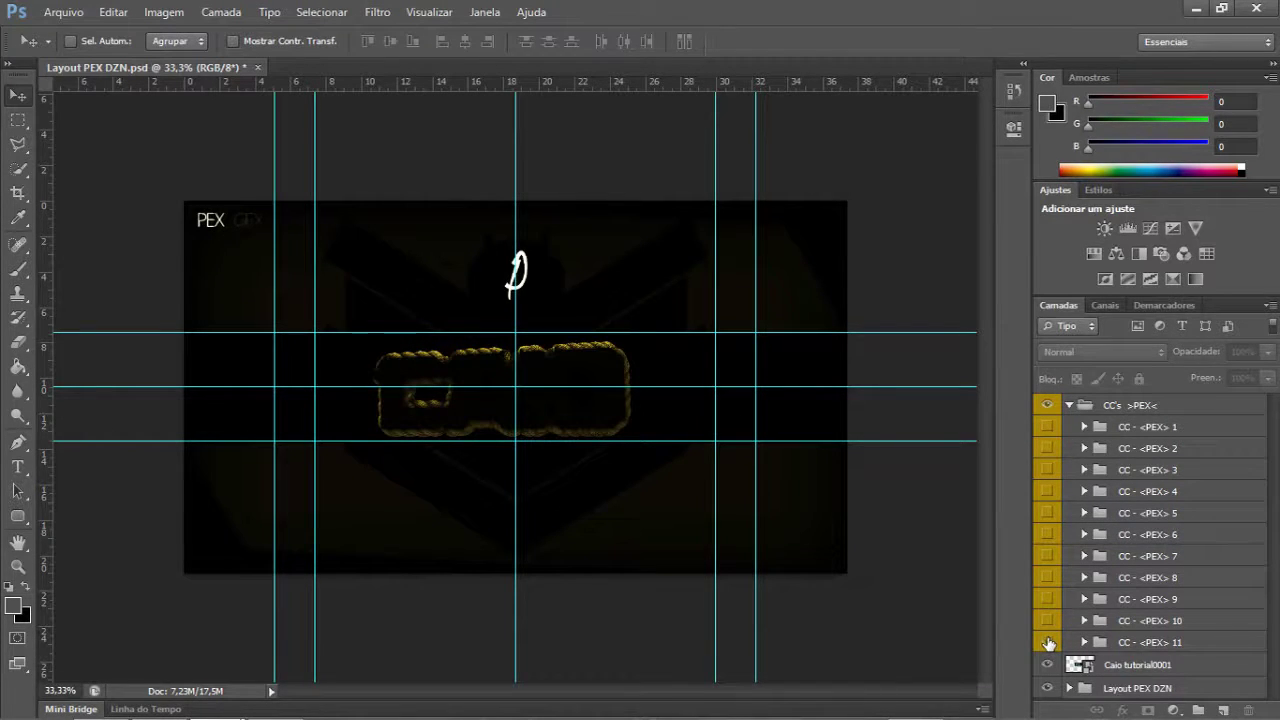
click(1048, 642)
click(1049, 620)
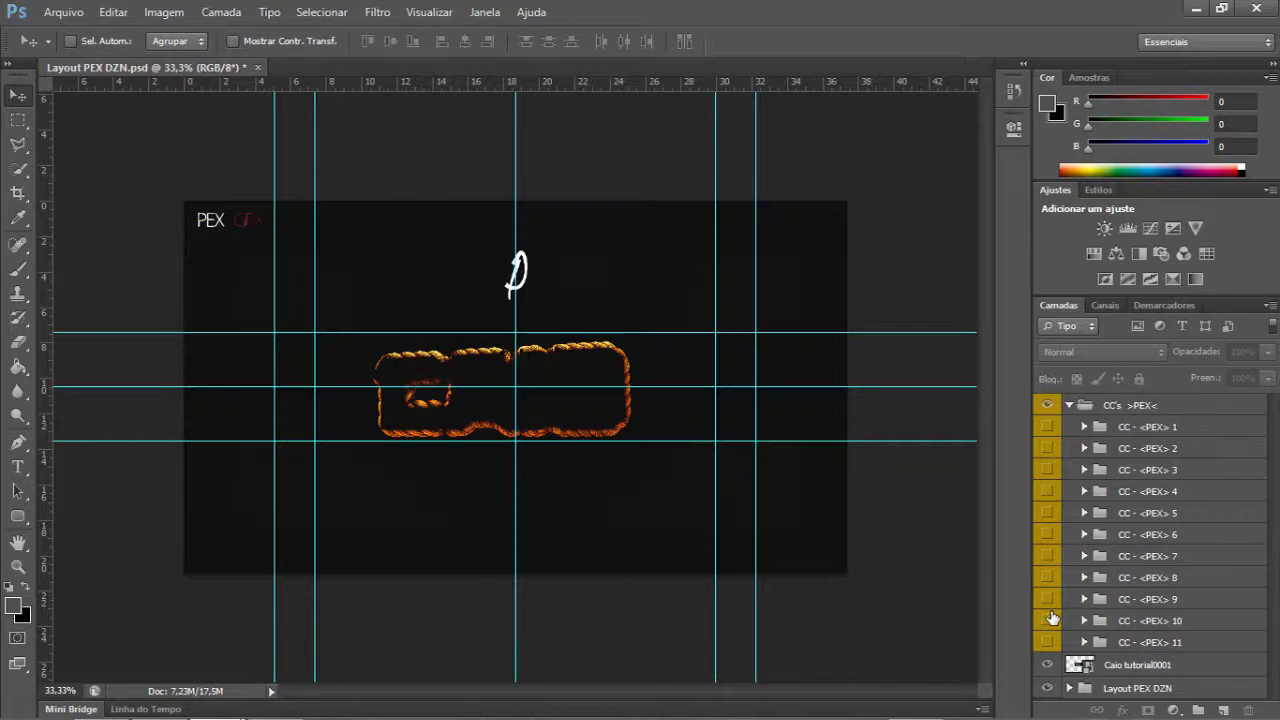
click(1050, 620)
click(1049, 598)
click(1050, 598)
click(1050, 578)
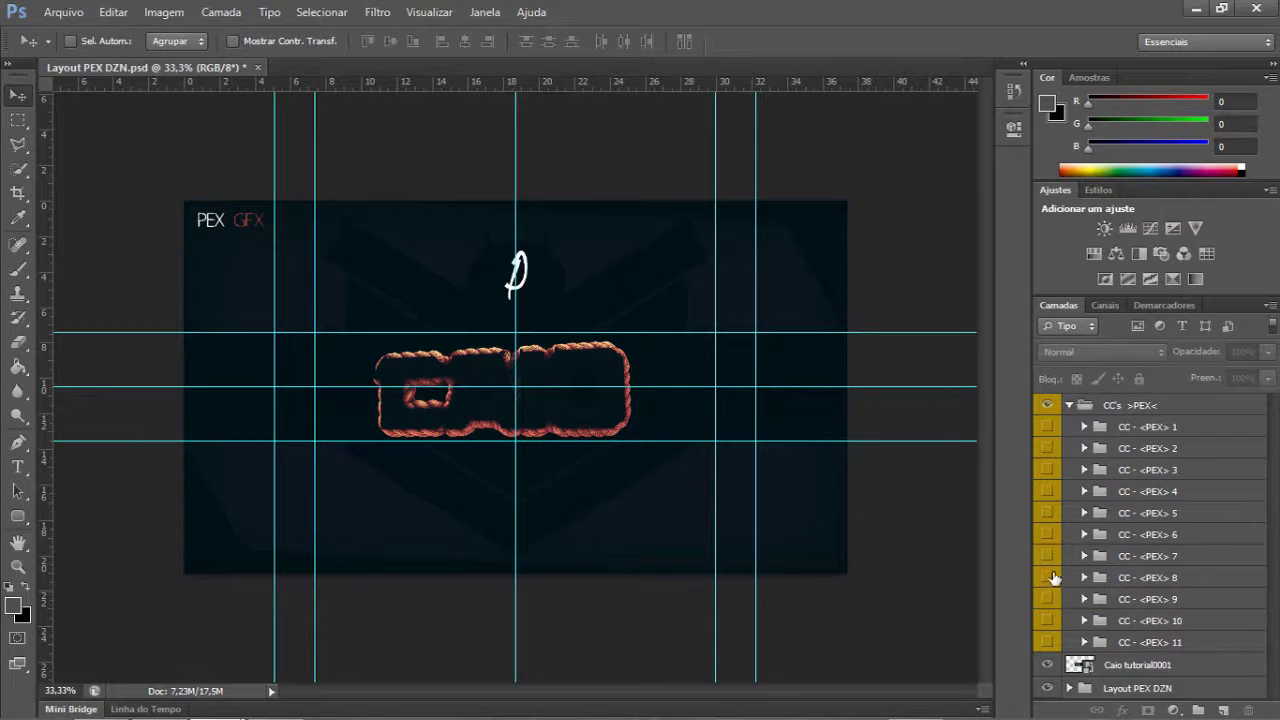
click(1050, 578)
click(1048, 557)
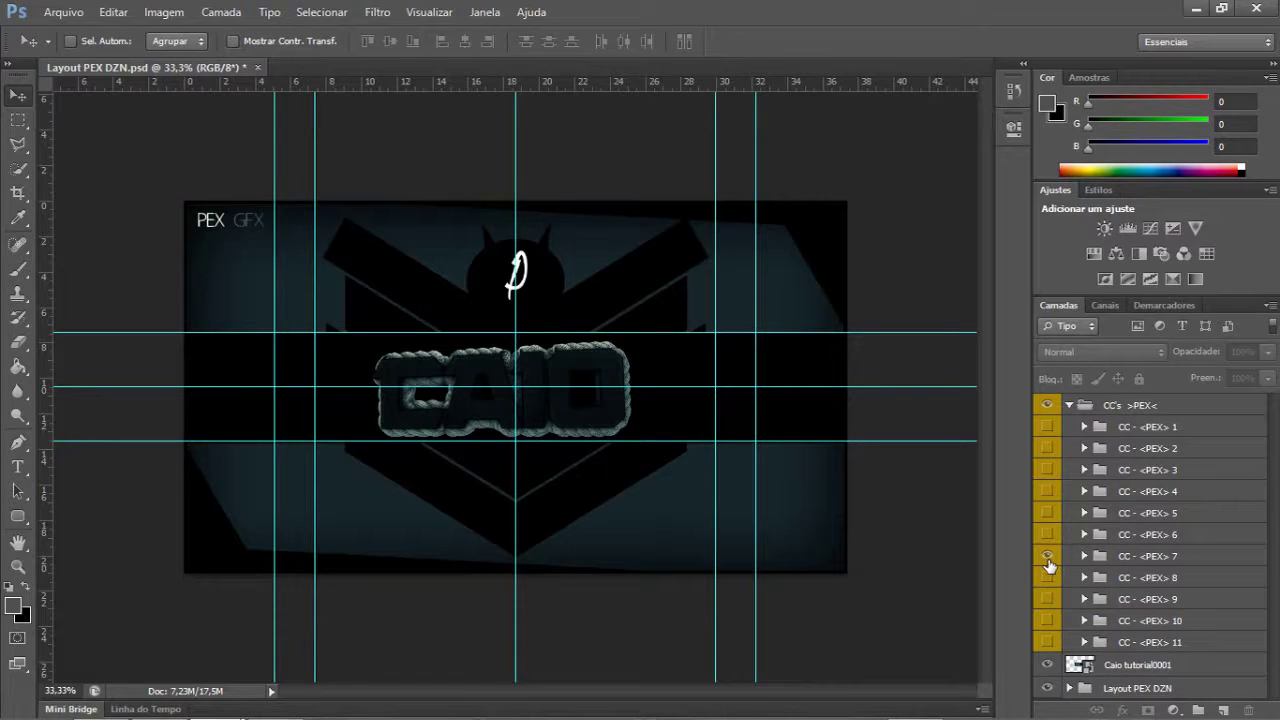
click(1049, 557)
click(1048, 536)
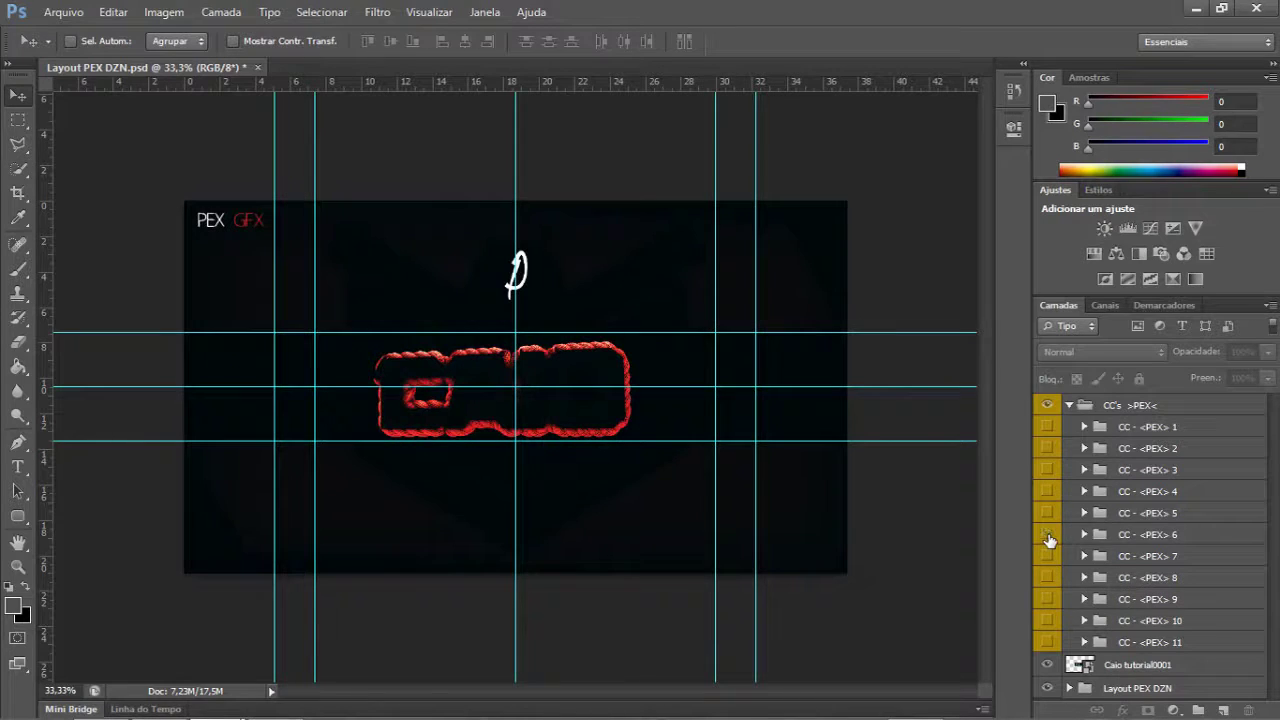
click(1048, 536)
- Show only the CC - <PEX> 5 colour correction in the CC's >PEX< group and check the artwork with and without guides
click(1048, 513)
click(1048, 513)
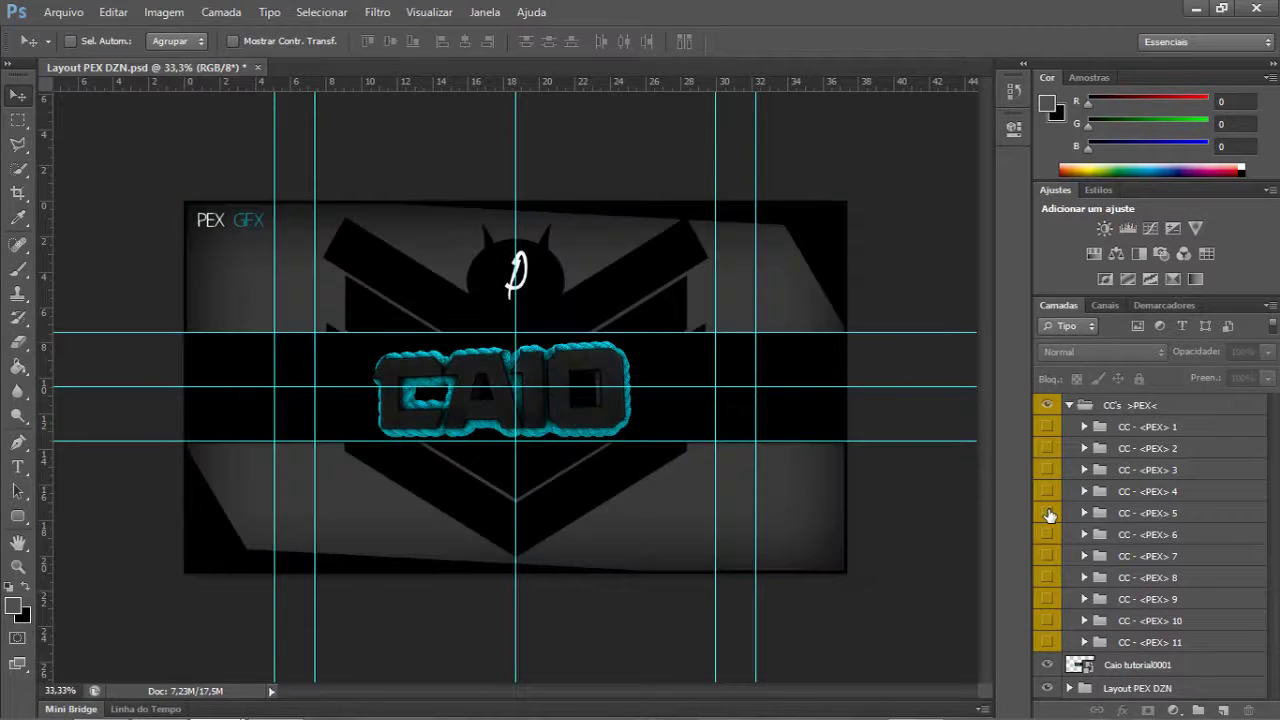
click(1049, 513)
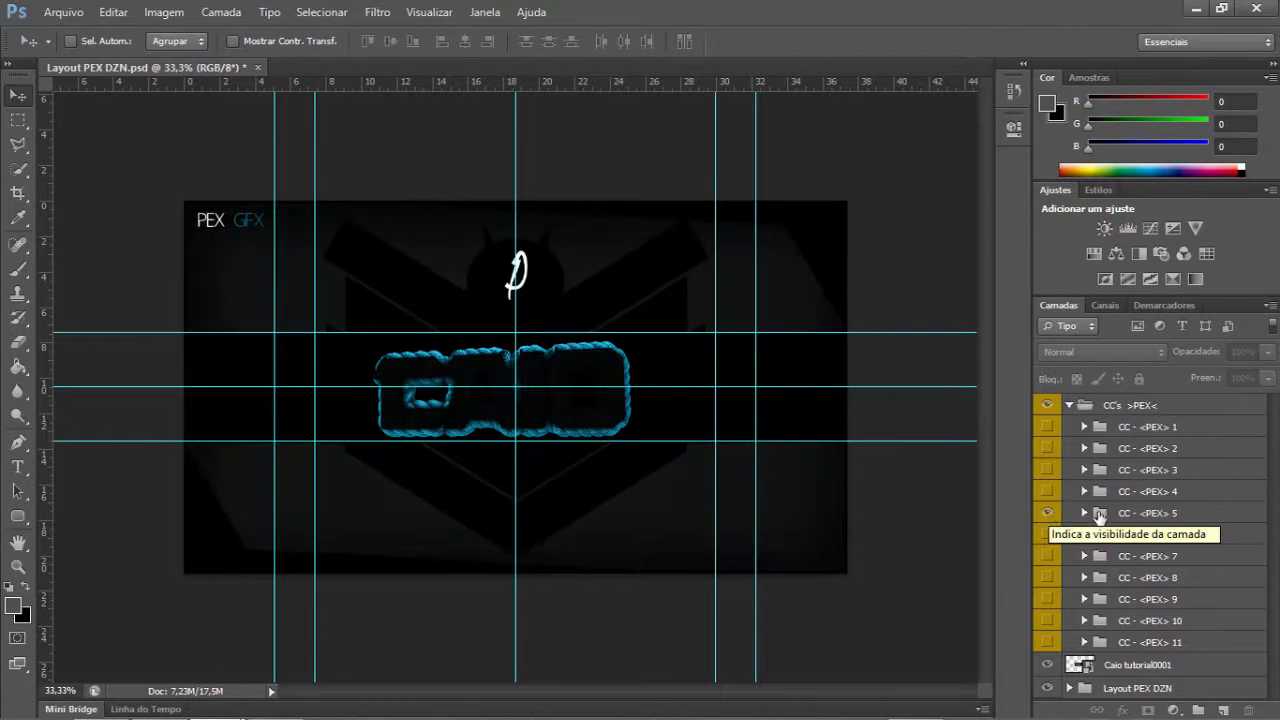
click(1168, 514)
click(1069, 405)
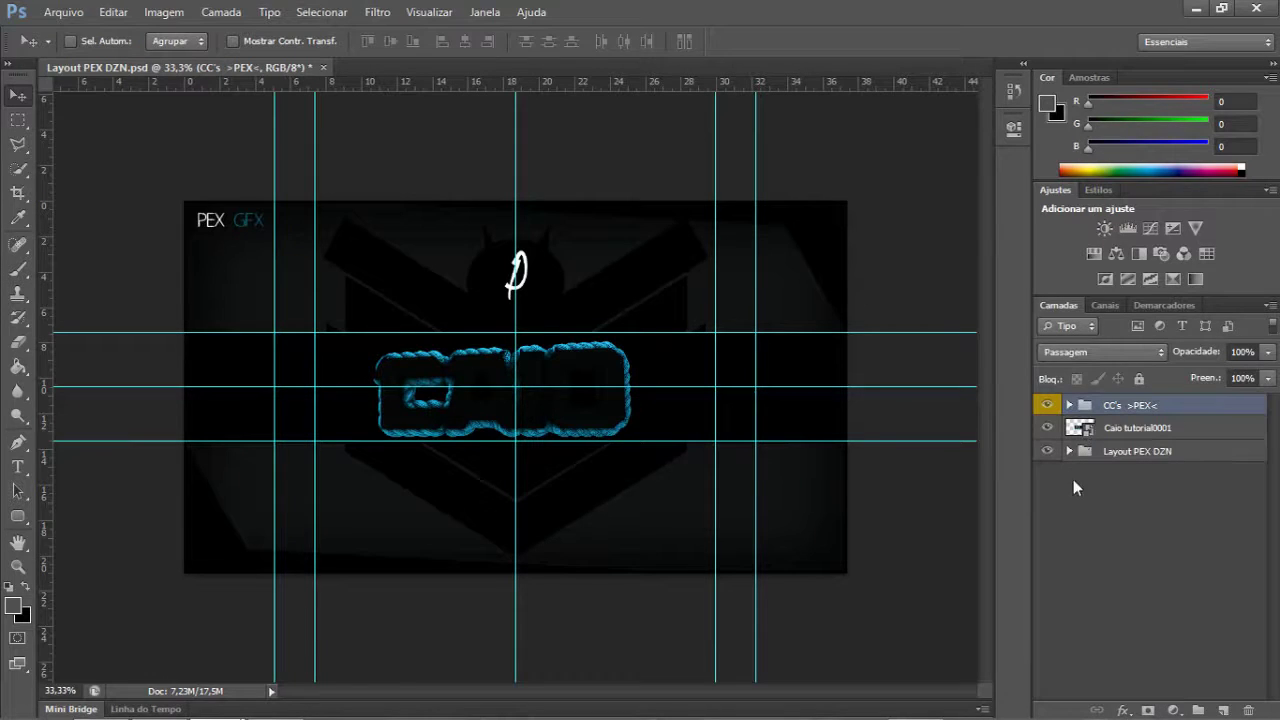
key(ctrl+semicolon)
key(ctrl+semicolon)
key(ctrl+semicolon)
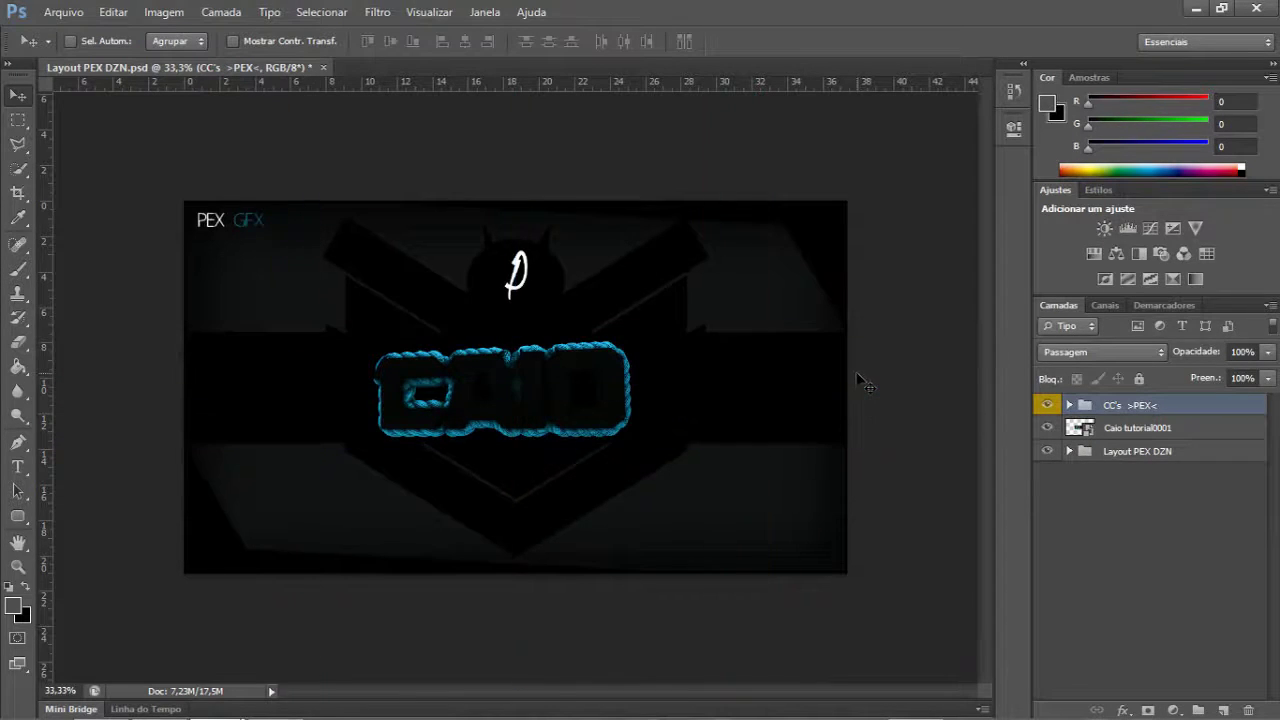
key(ctrl+semicolon)
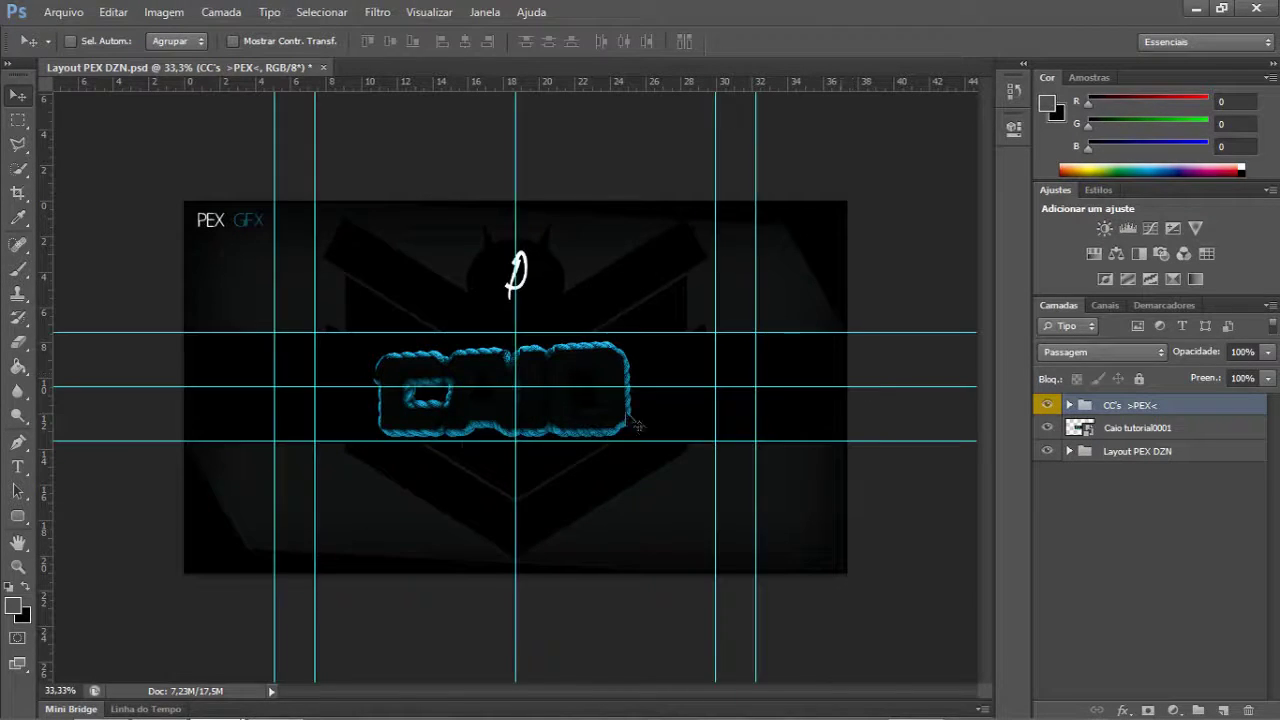
- Switch to the -Pack GFX- [PEX_DZN] document and copy Flares - <PEX> 18 from its L. Flares group into Layout PEX DZN.psd
mouse_move(100, 710)
mouse_move(210, 705)
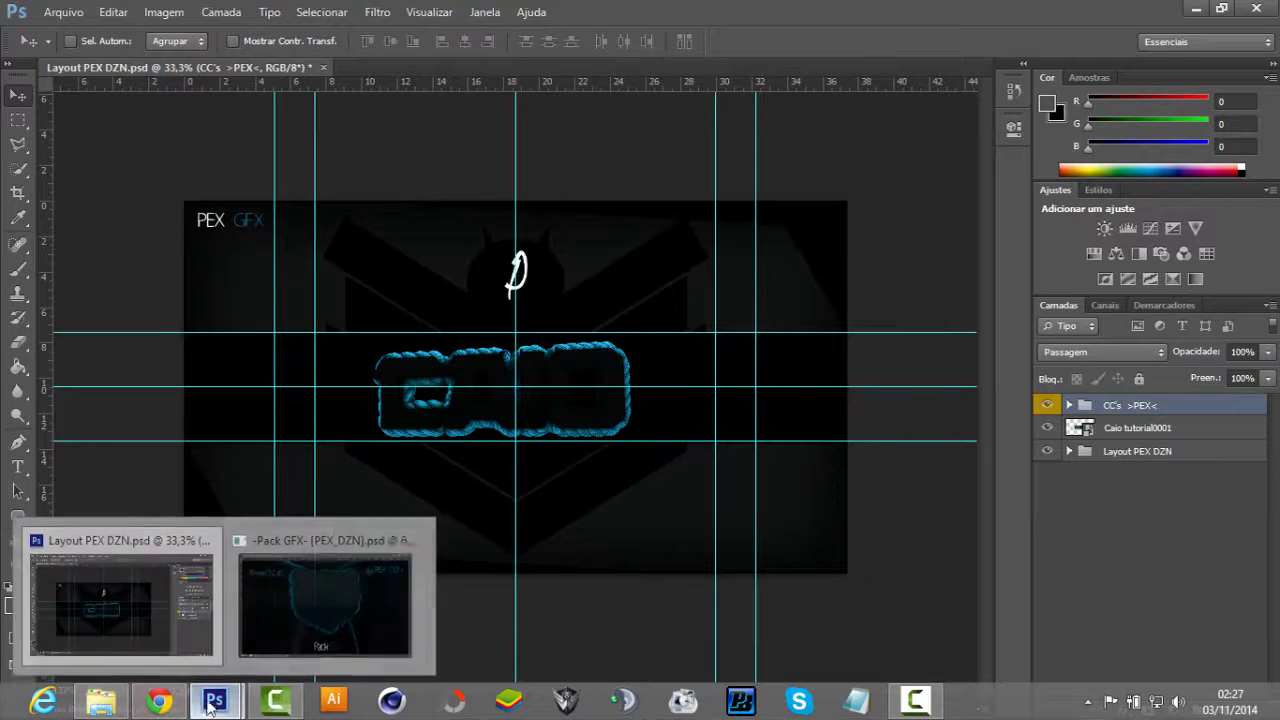
click(297, 628)
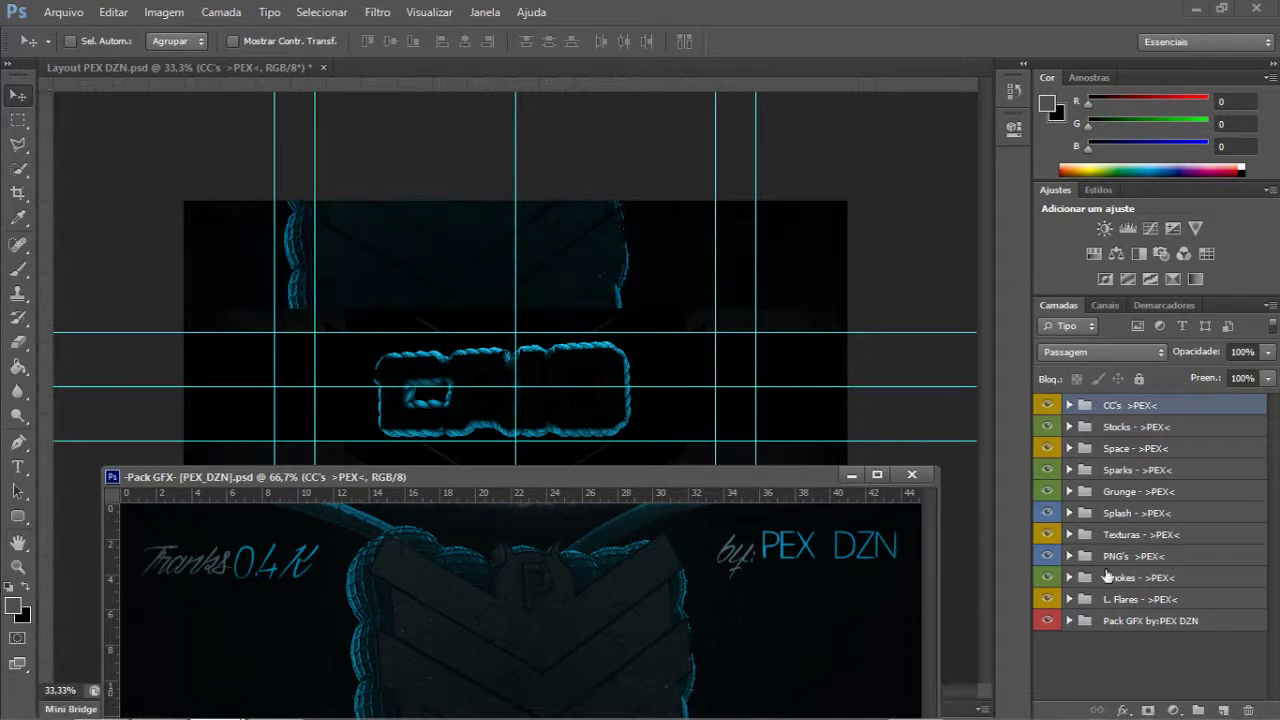
click(1069, 599)
scroll(1108, 582, down, 3)
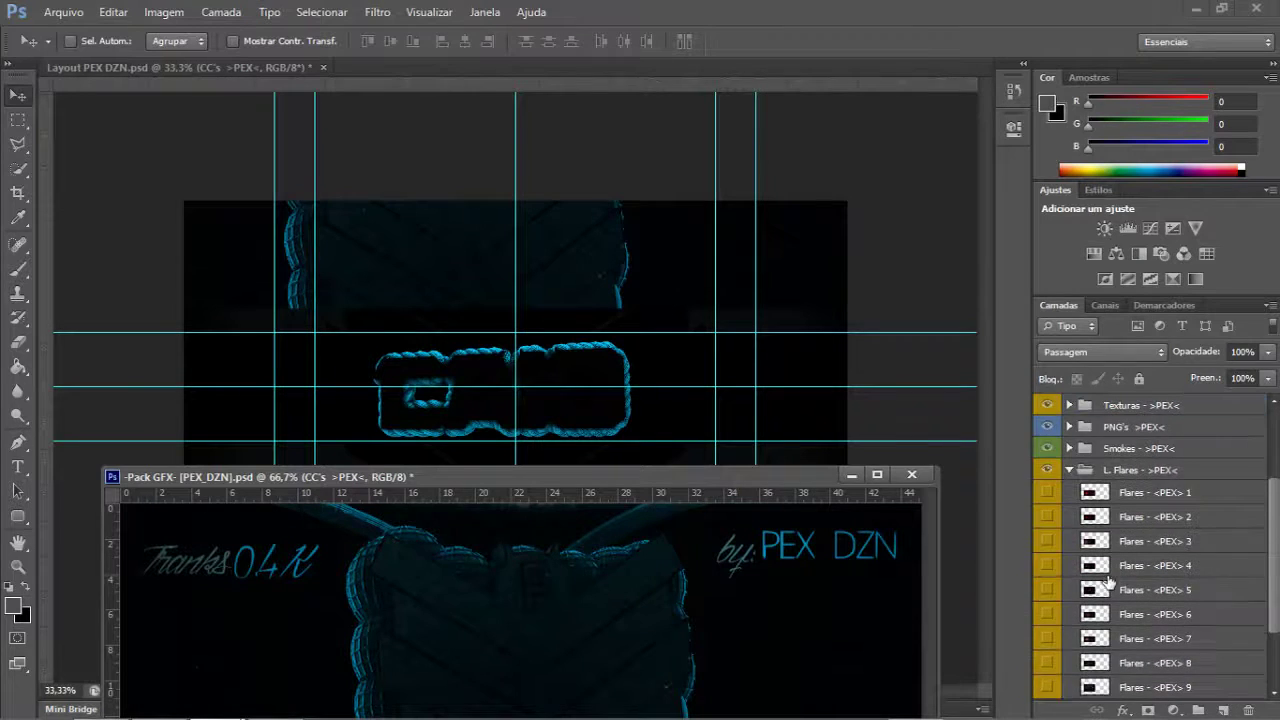
scroll(1108, 582, down, 2)
click(1107, 668)
drag(1122, 667, 720, 380)
click(694, 363)
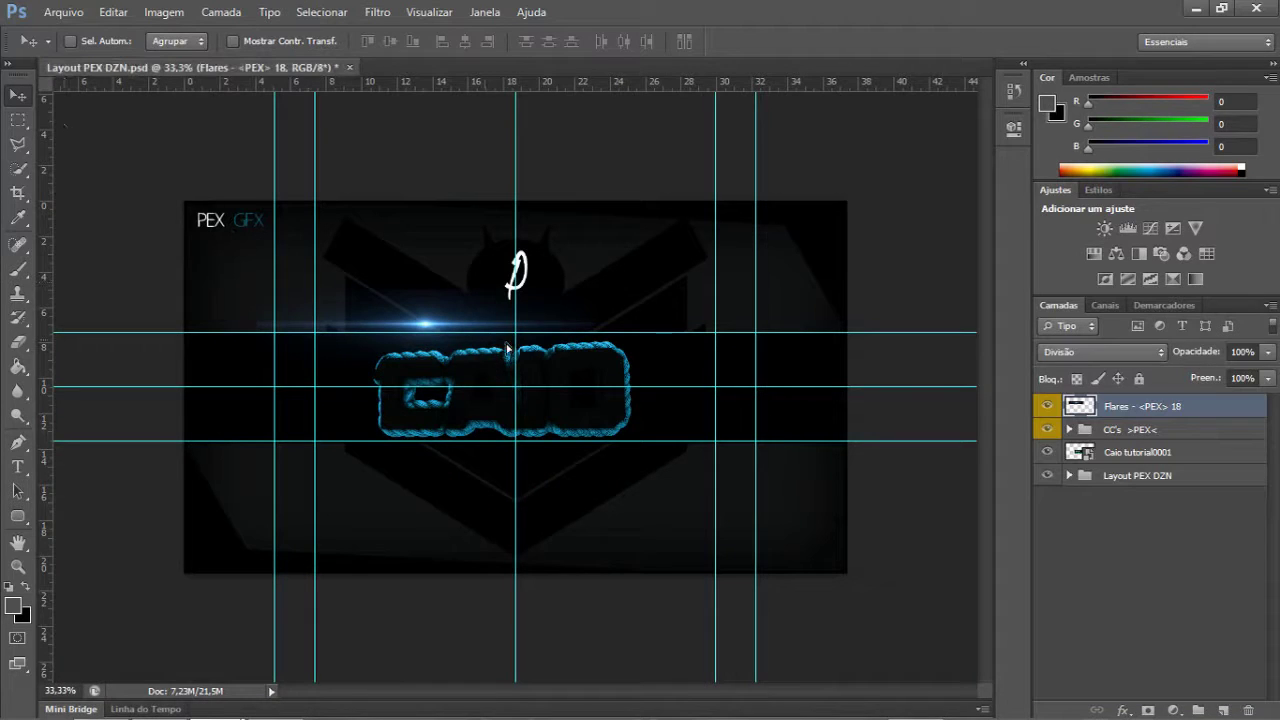
- Centre the flare above the CAIO text on the upper horizontal guide and move its layer below the CC's >PEX< group
drag(497, 350, 587, 360)
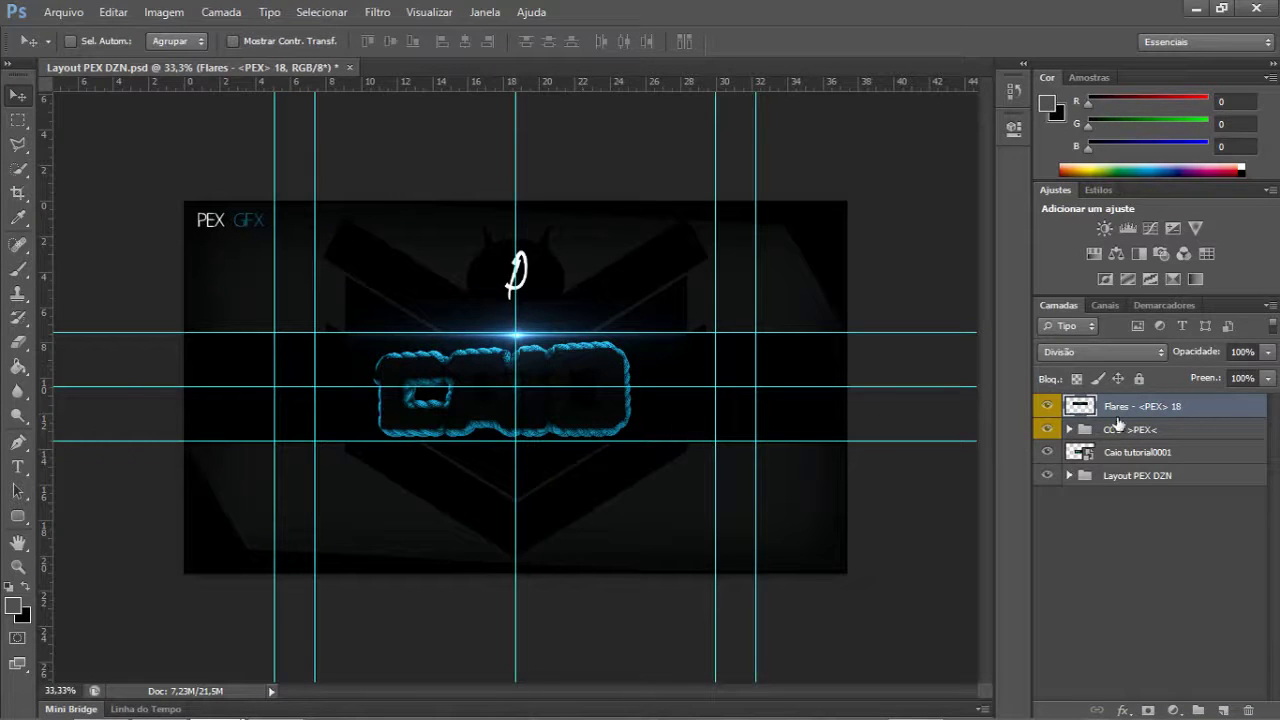
drag(1118, 410, 1082, 449)
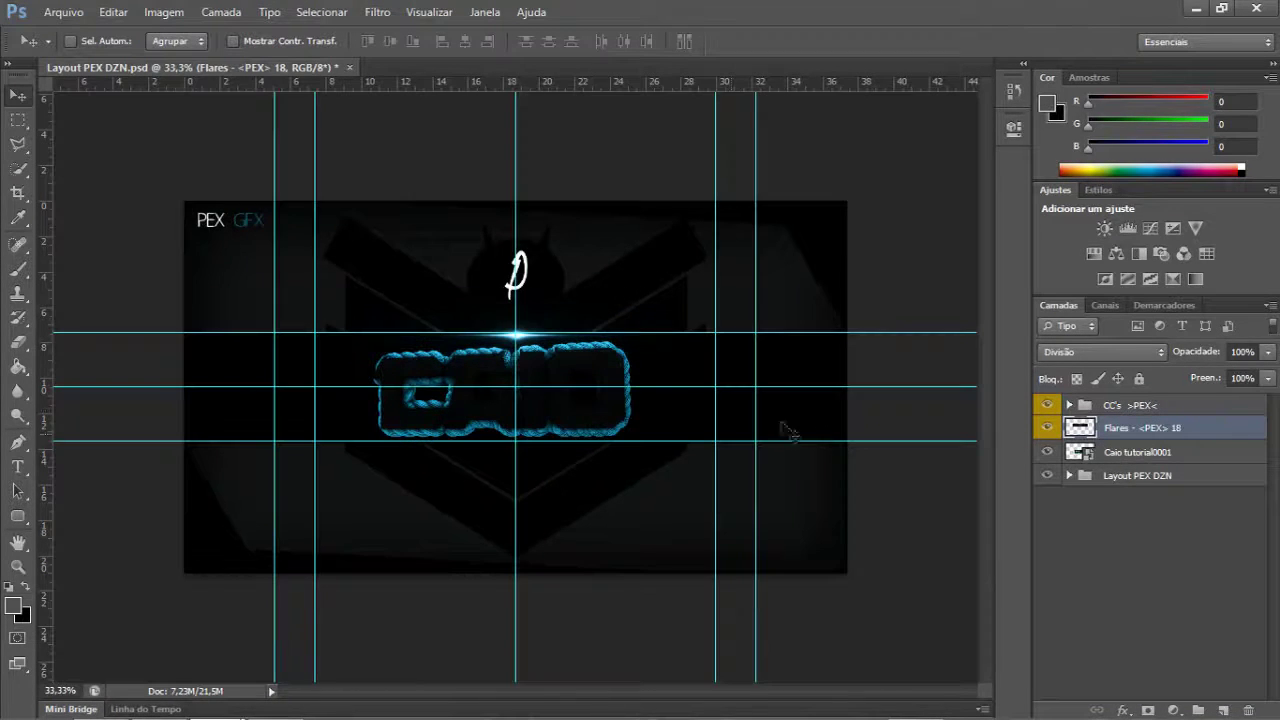
click(613, 372)
- Enlarge the flare to 178.53% width, stretch it taller, and reposition it along the upper horizontal guide above the CAIO text
key(ctrl+t)
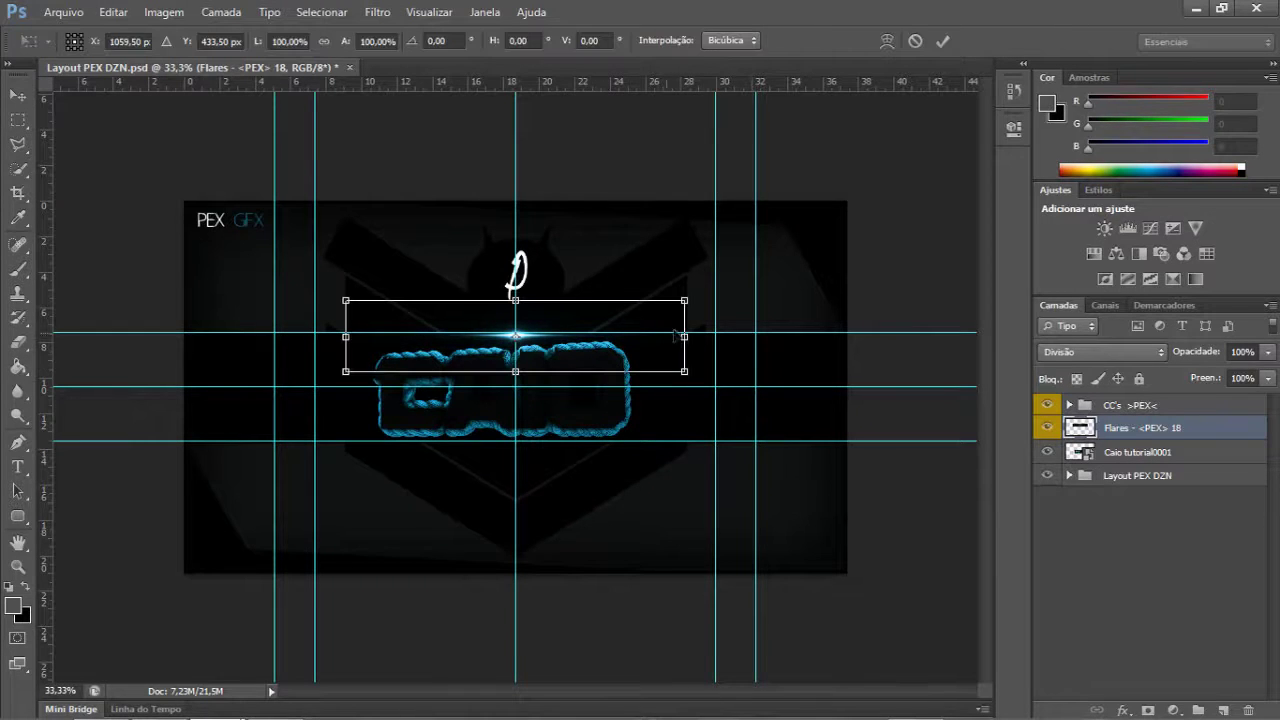
drag(688, 300, 818, 217)
drag(341, 375, 213, 381)
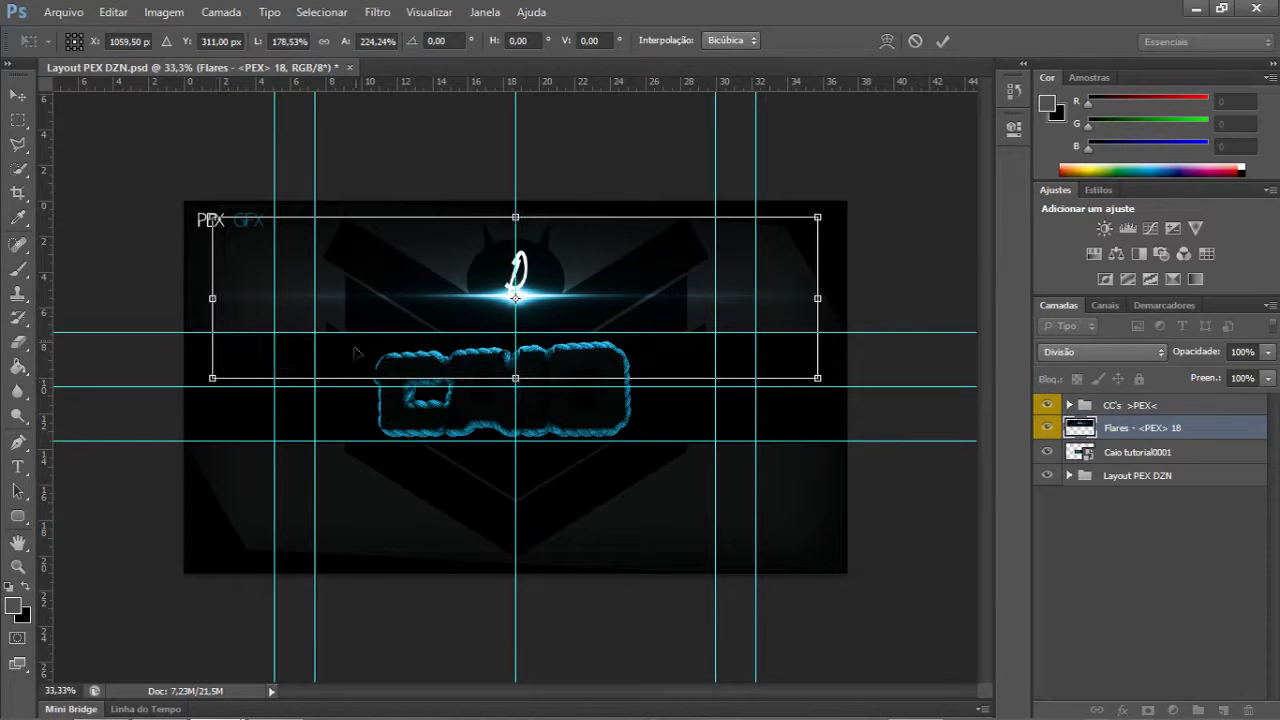
drag(363, 343, 363, 376)
drag(362, 375, 364, 376)
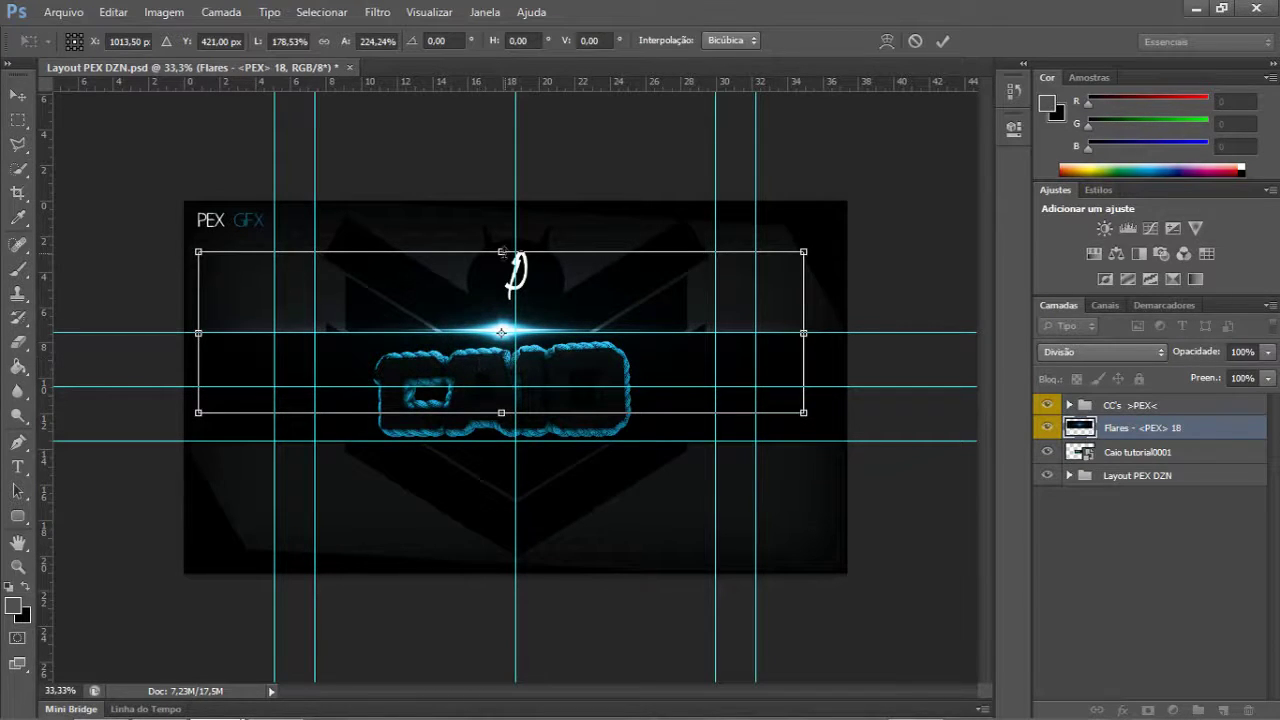
mouse_move(502, 252)
mouse_down()
mouse_move(502, 200)
mouse_move(502, 229)
mouse_up()
drag(452, 312, 450, 328)
key(Return)
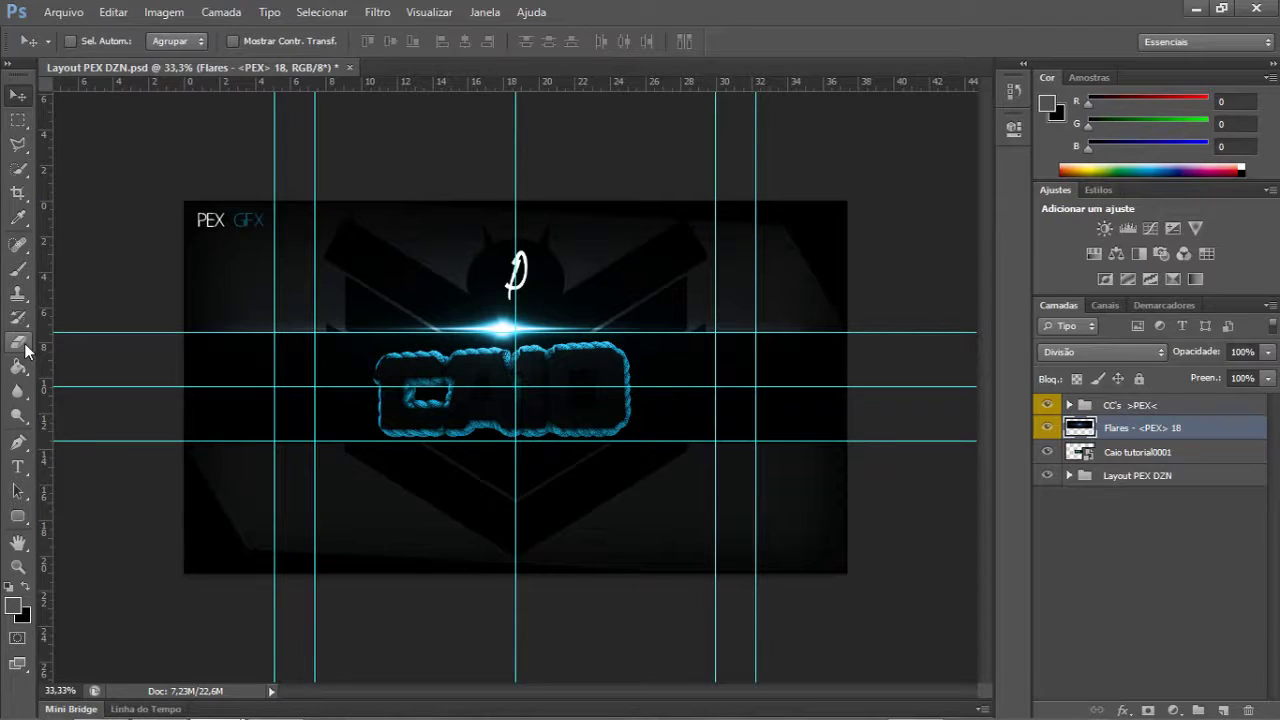
- Select the canvas area above the upper horizontal guide, erase the flare inside it with a 349 px Eraser, and deselect
click(18, 121)
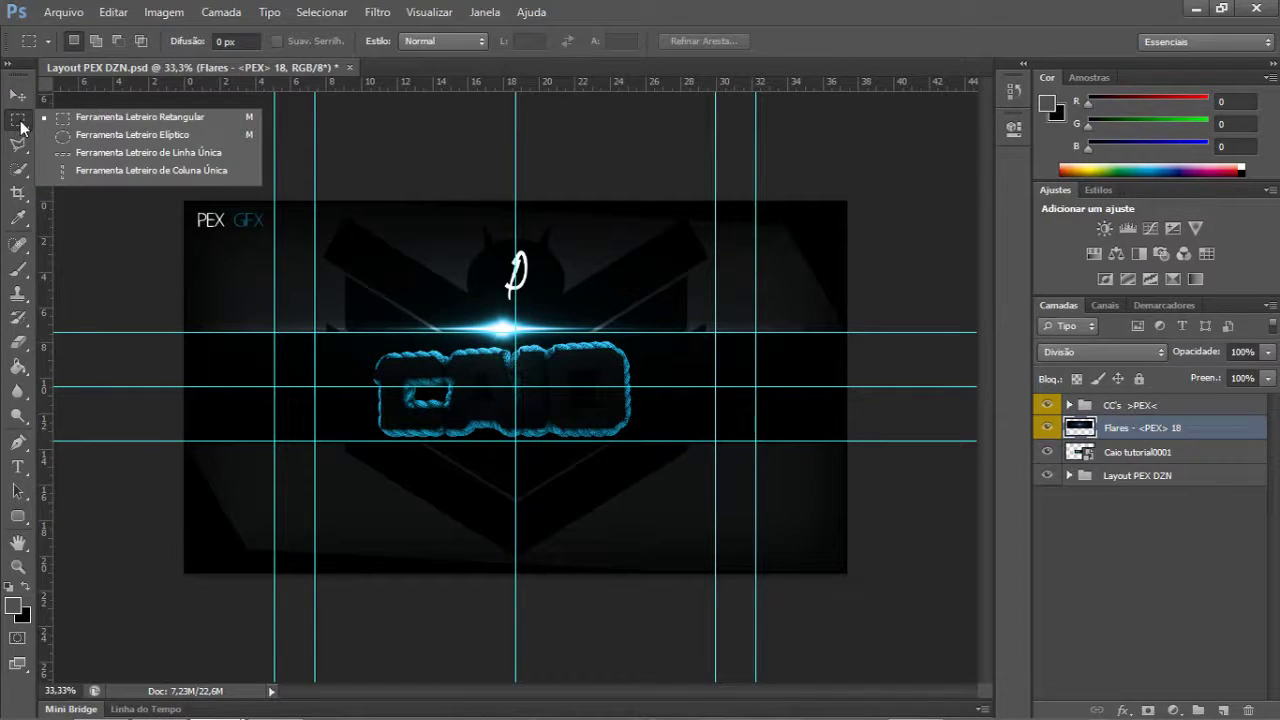
drag(184, 201, 927, 332)
click(18, 342)
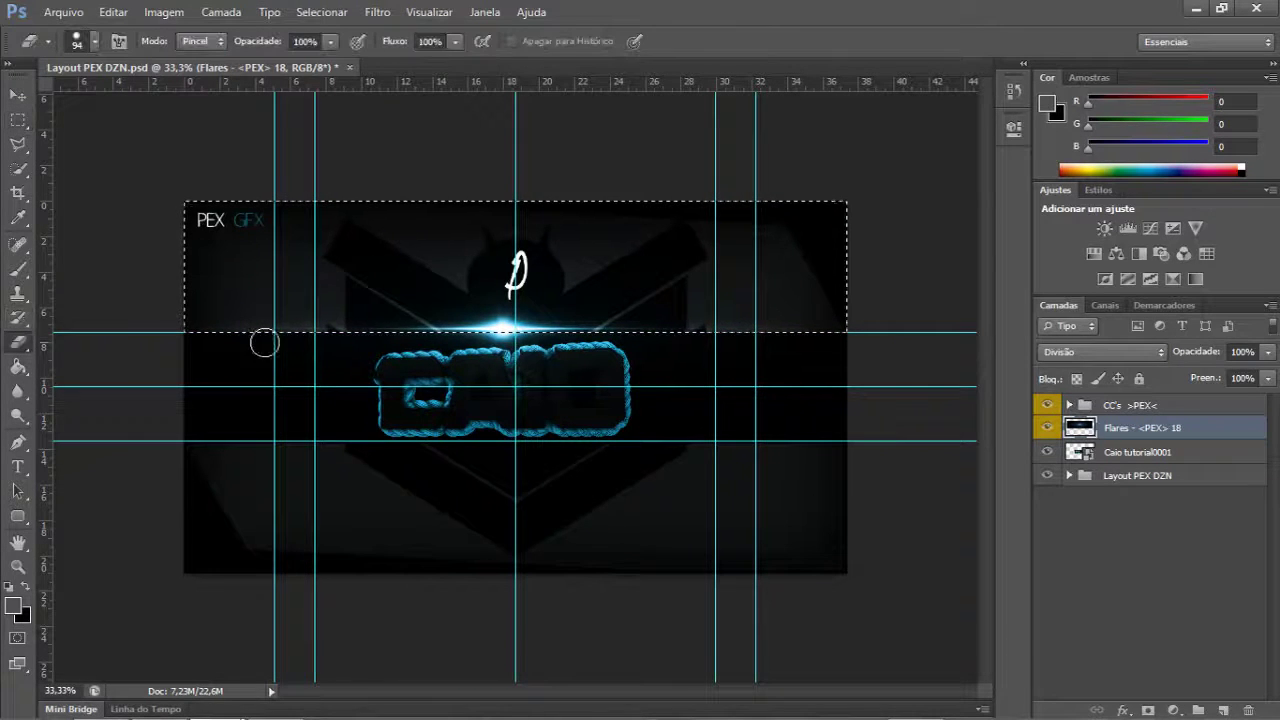
right_click(527, 296)
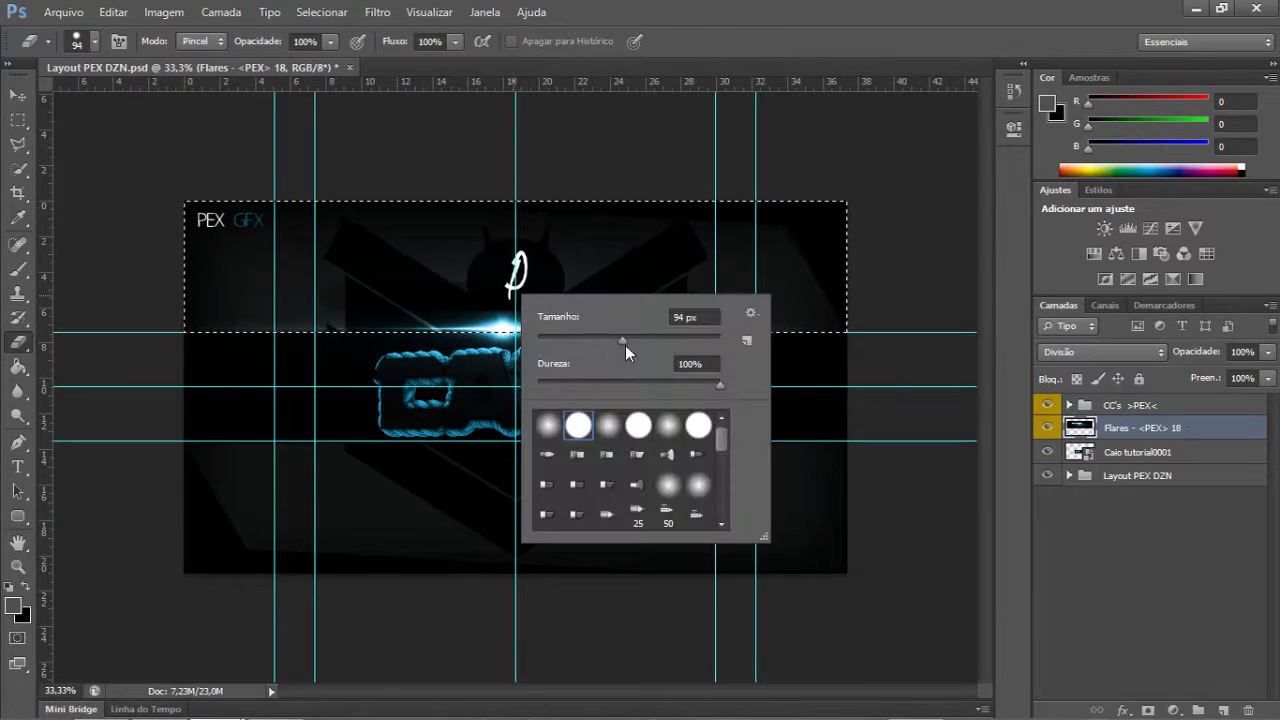
click(690, 317)
text(349)
drag(260, 280, 457, 286)
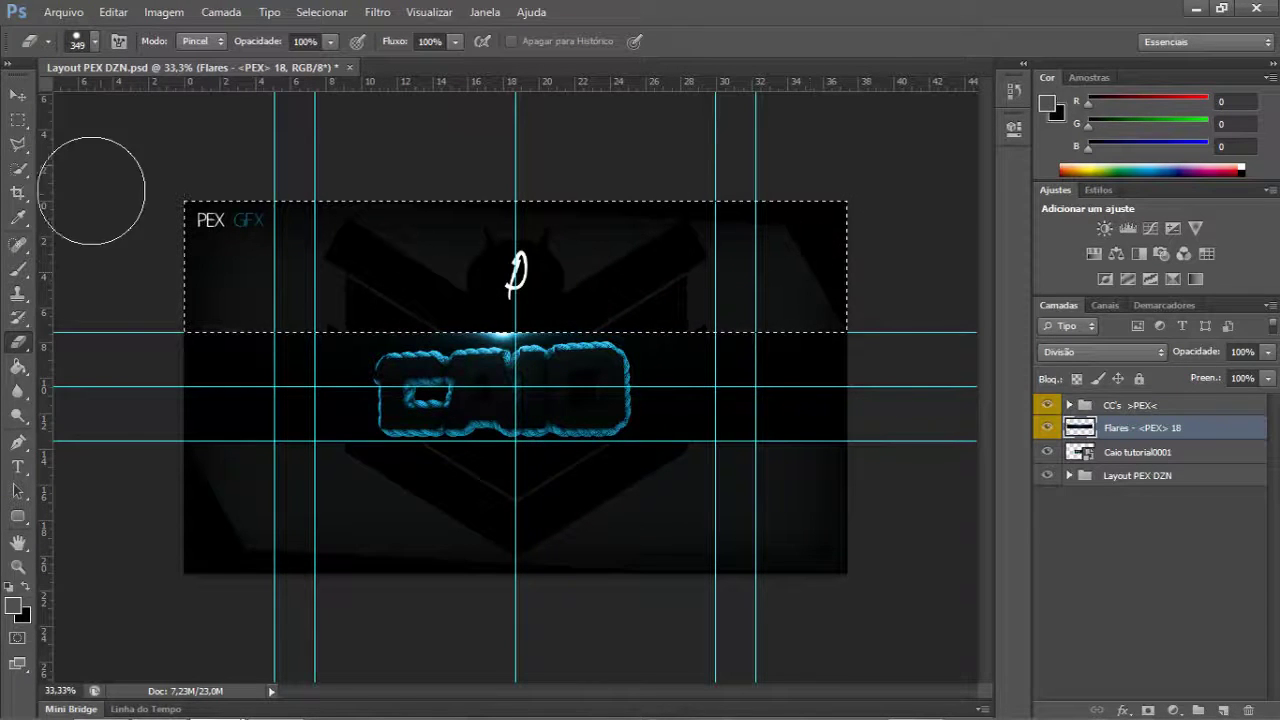
key(m)
key(ctrl+d)
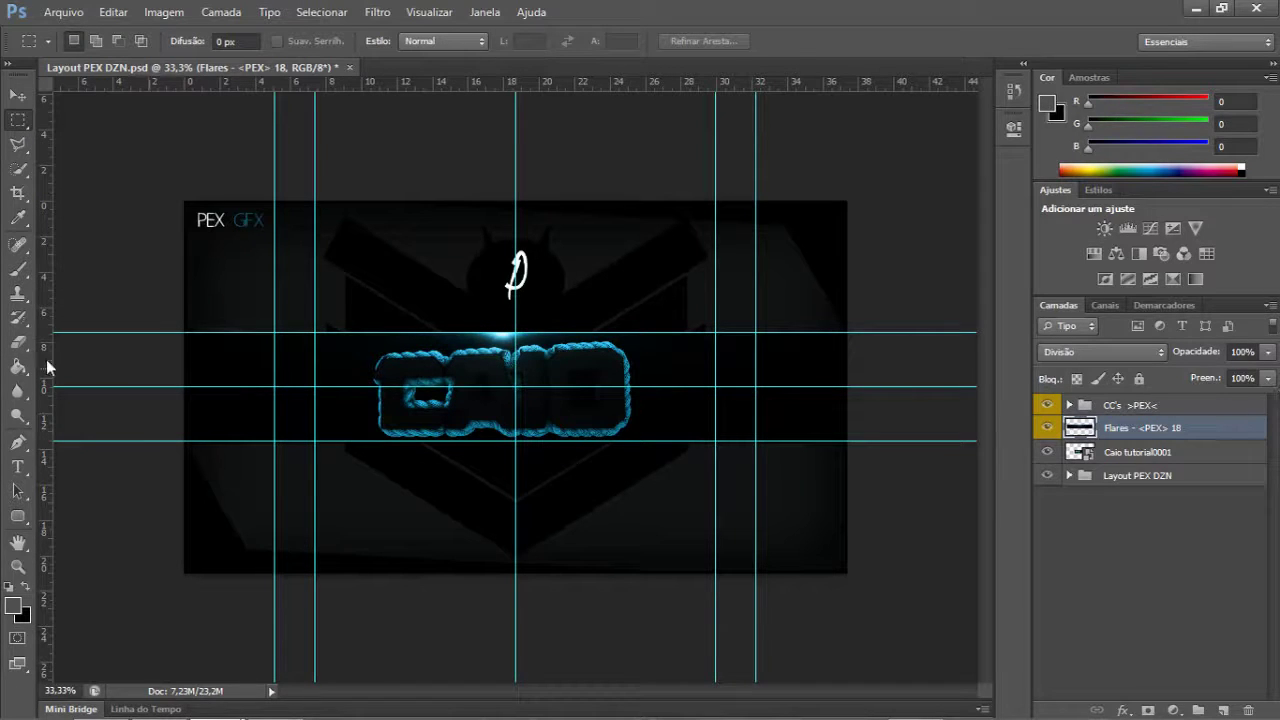
- Clear the dark background from the flare layer with the Background Eraser, enlarging its brush to 1410 px
right_click(18, 342)
click(105, 349)
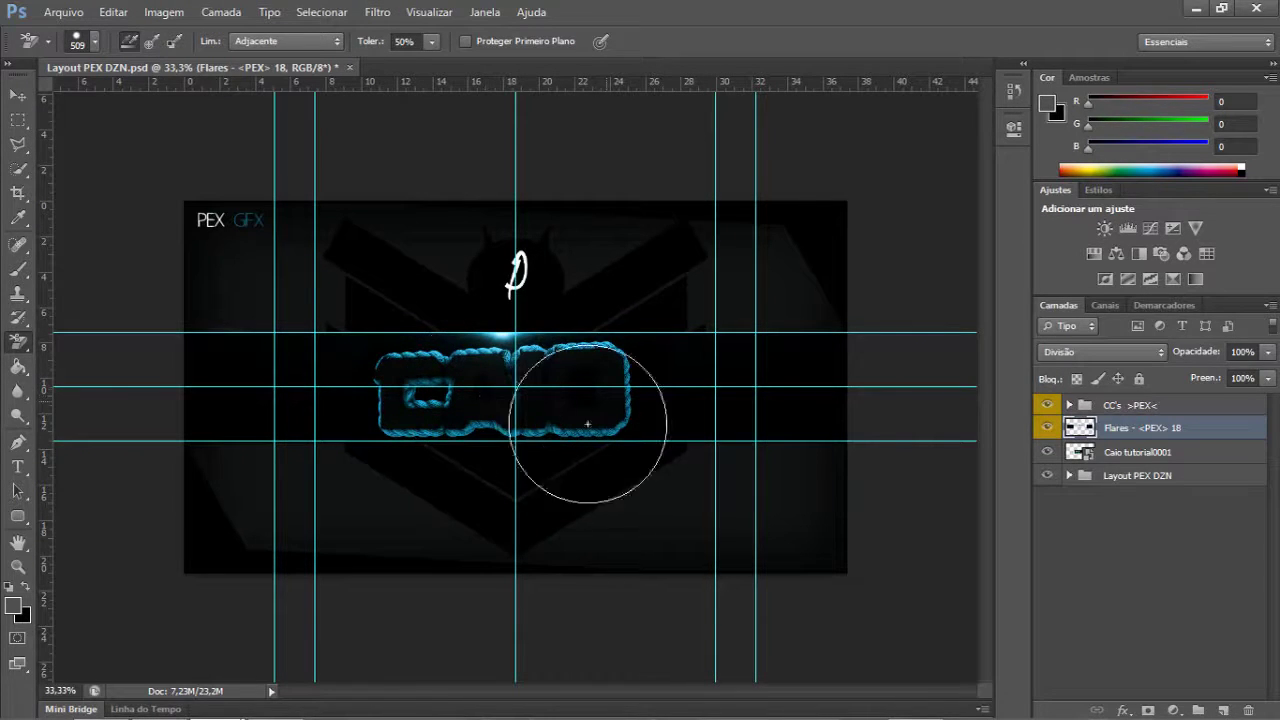
click(18, 95)
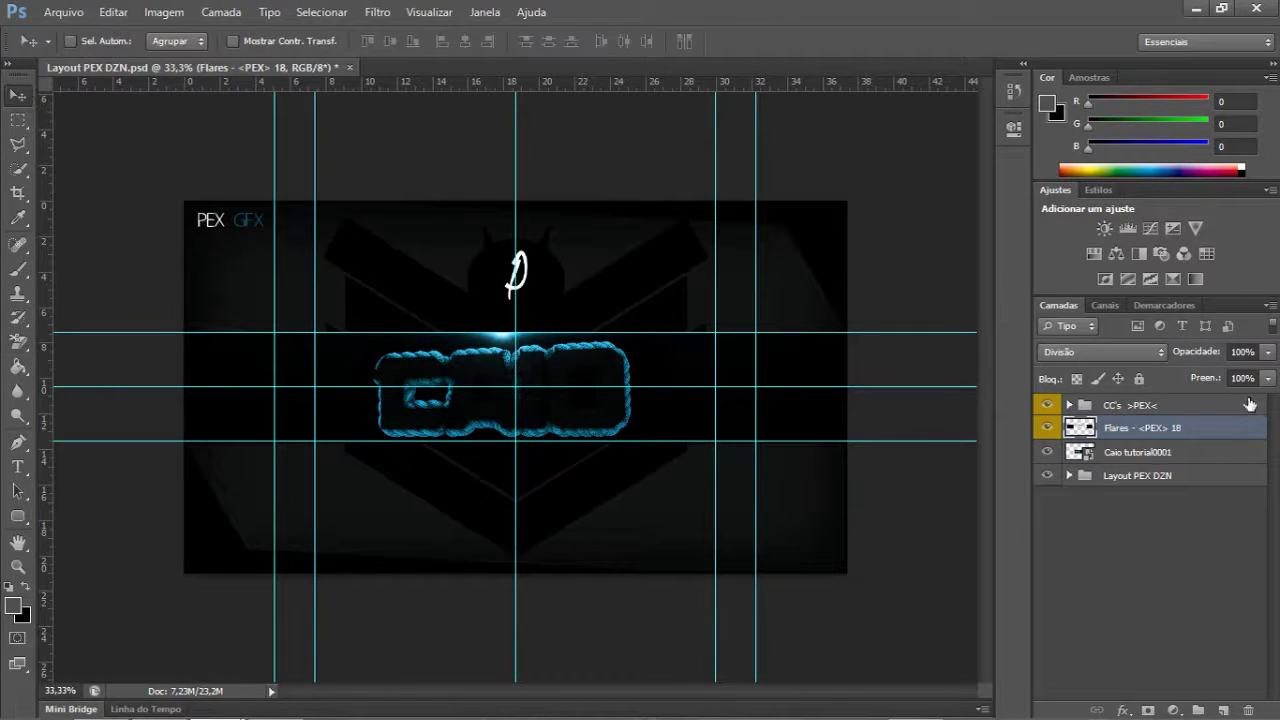
click(1266, 352)
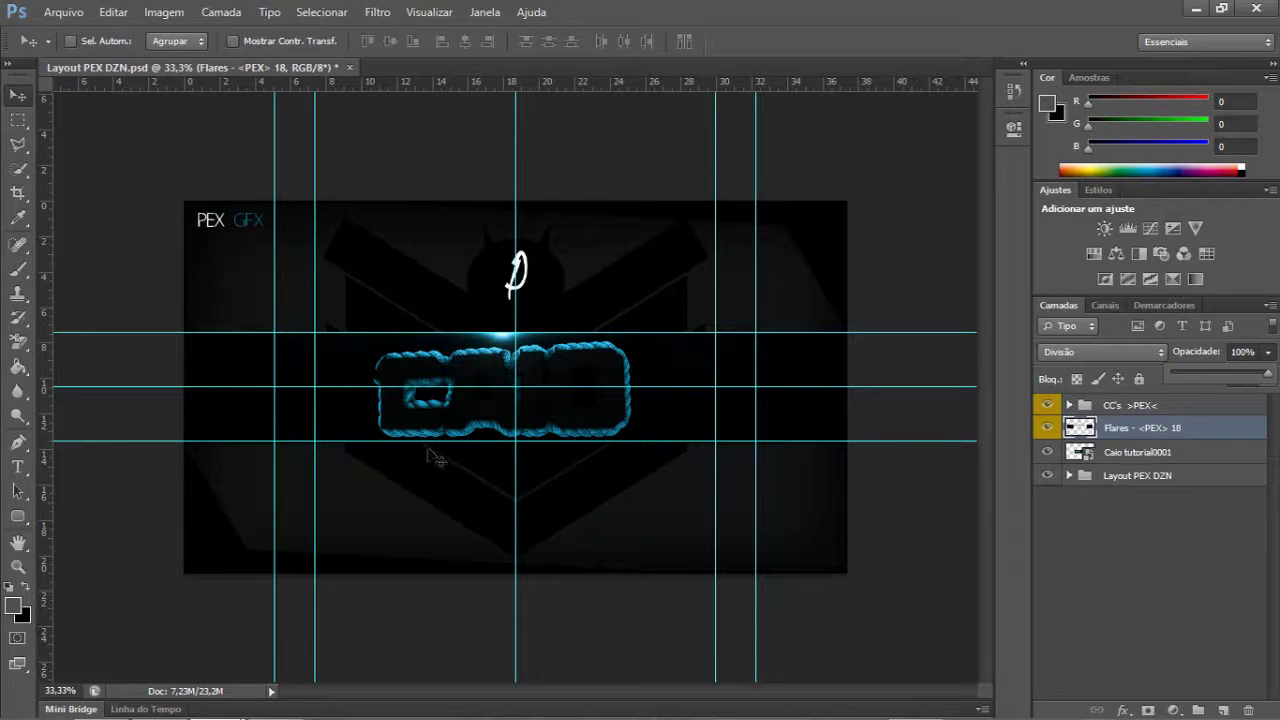
click(18, 342)
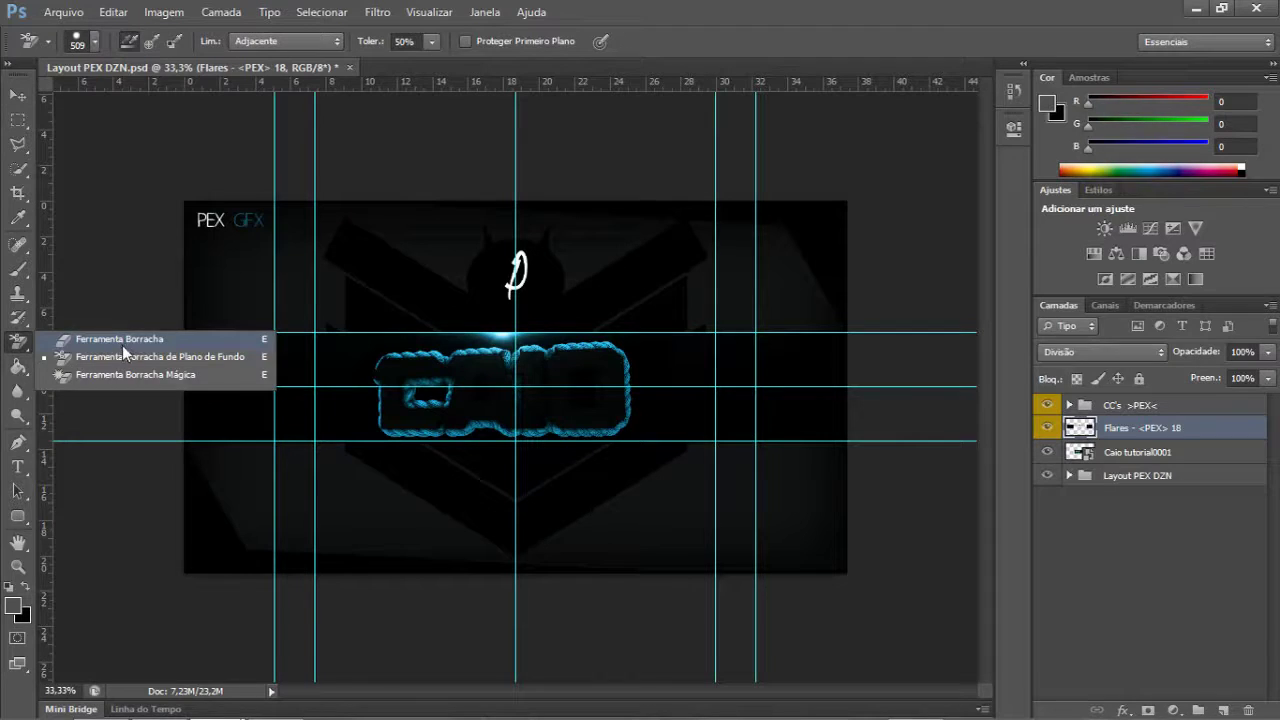
click(122, 357)
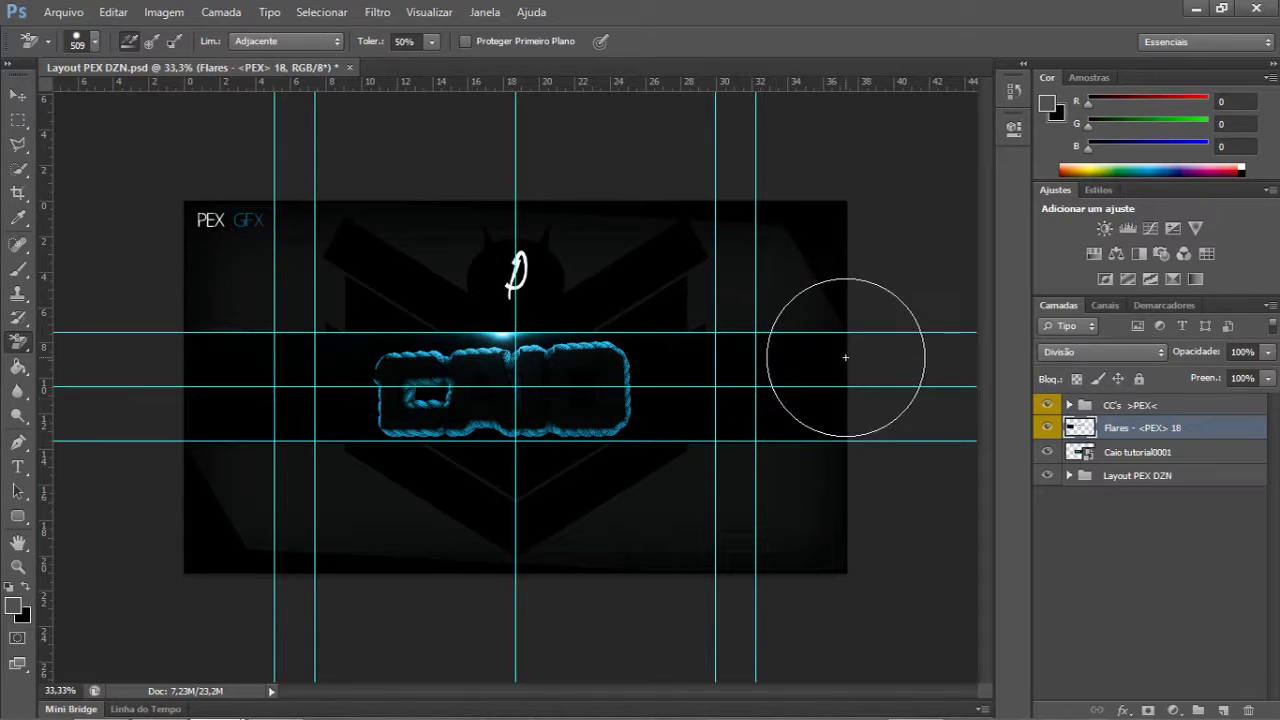
right_click(721, 410)
drag(882, 442, 896, 442)
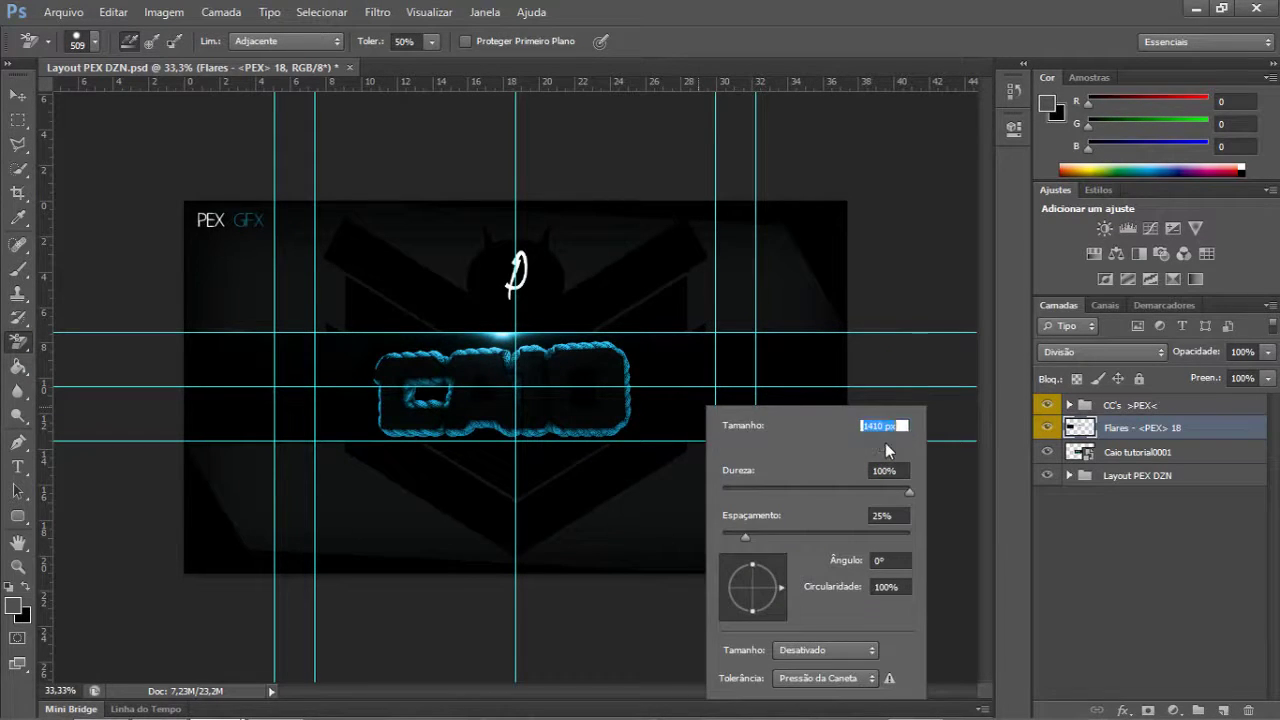
click(244, 355)
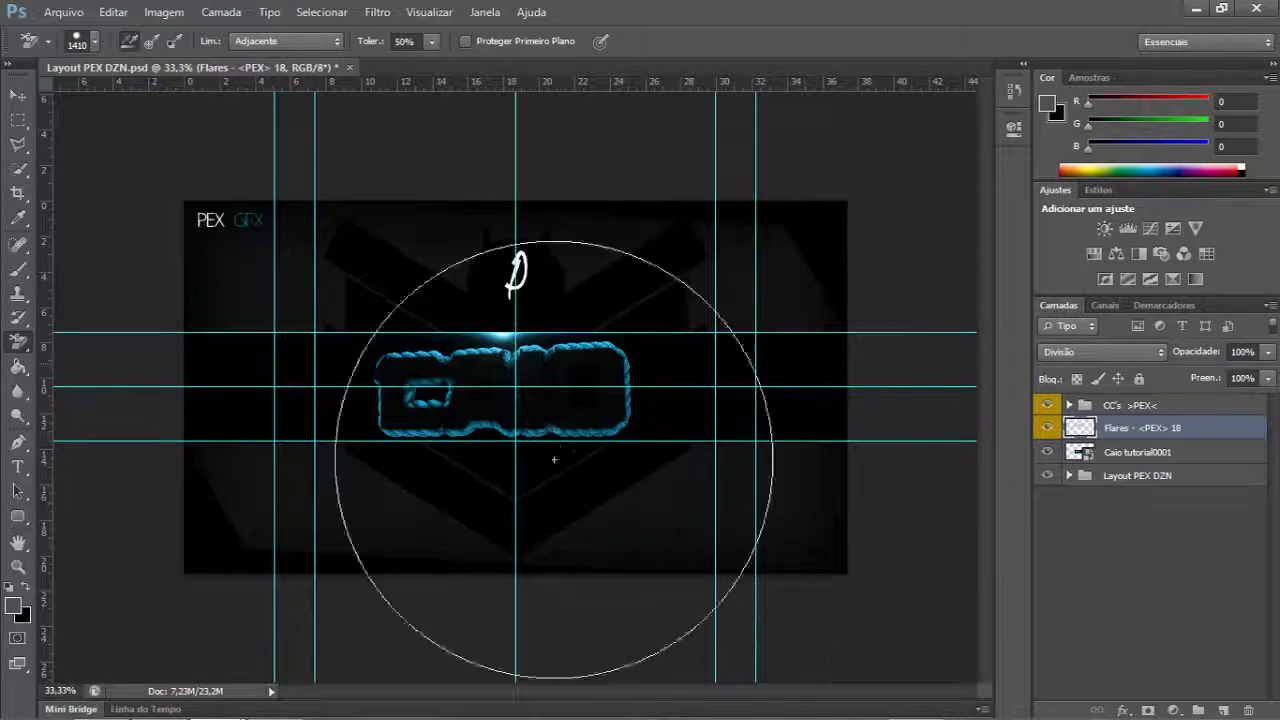
- Reduce the flare layer's opacity to 67% and move the flare slightly up over the upper horizontal guide
click(18, 95)
click(1268, 352)
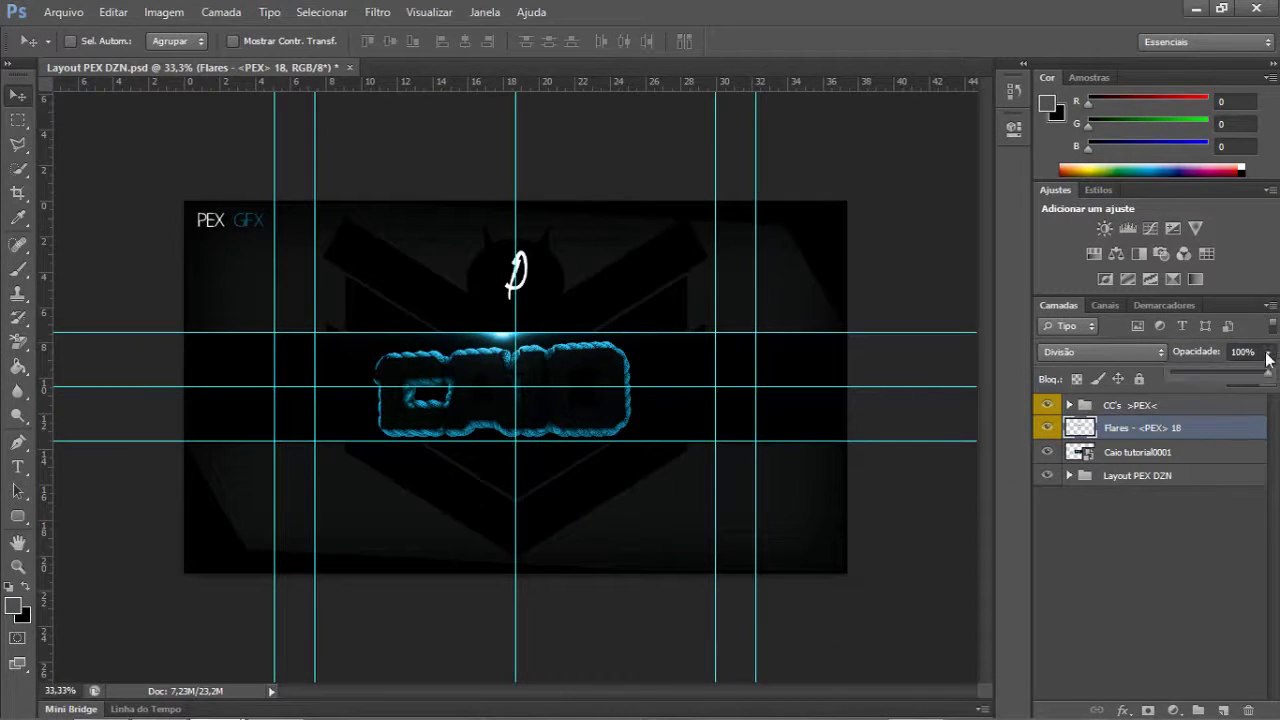
drag(1248, 380, 1238, 378)
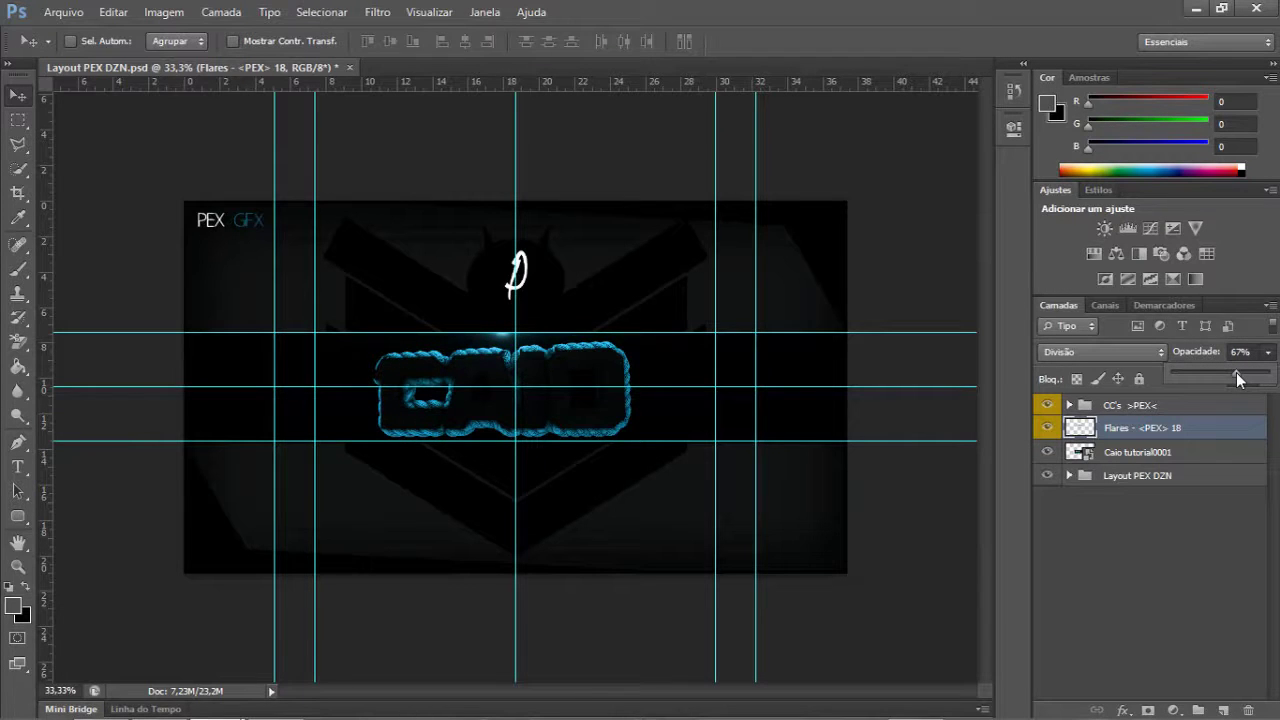
drag(533, 372, 528, 350)
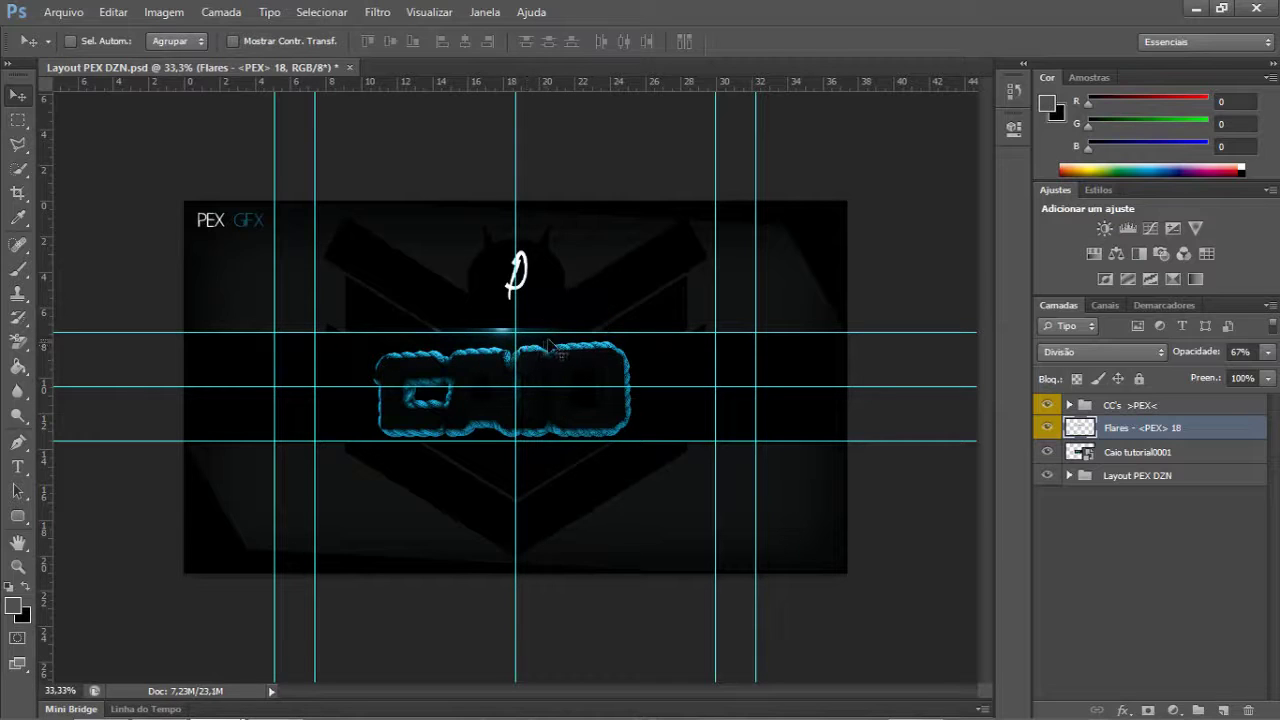
- Stretch the flare to 115.80% width and 106.33% height, extending it past the canvas's left edge
key(ctrl+t)
drag(803, 369, 847, 369)
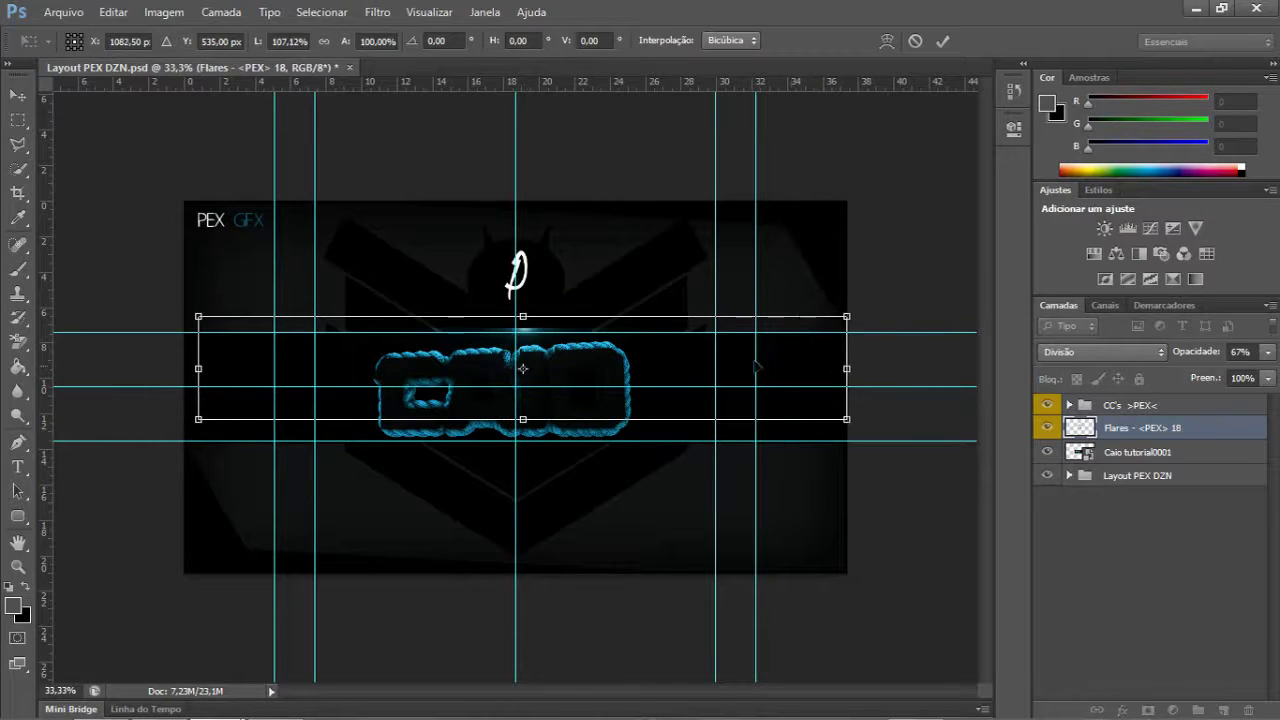
drag(199, 369, 146, 369)
drag(497, 419, 497, 425)
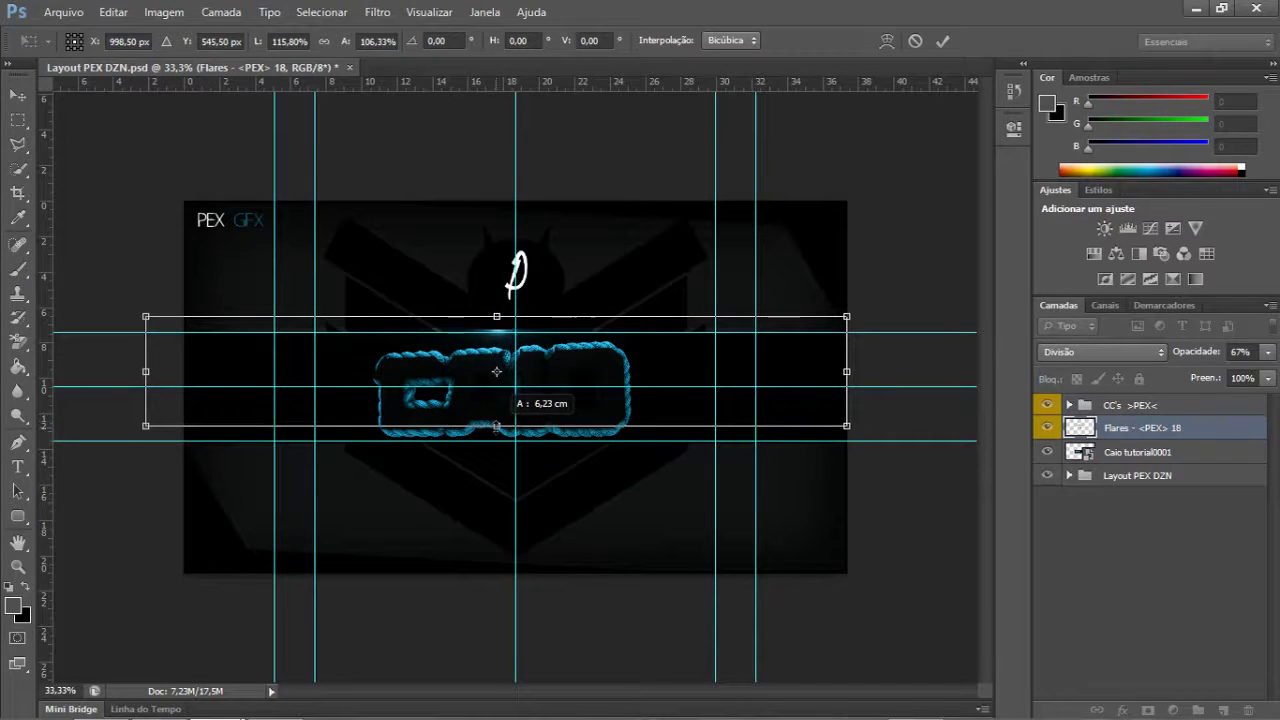
key(Return)
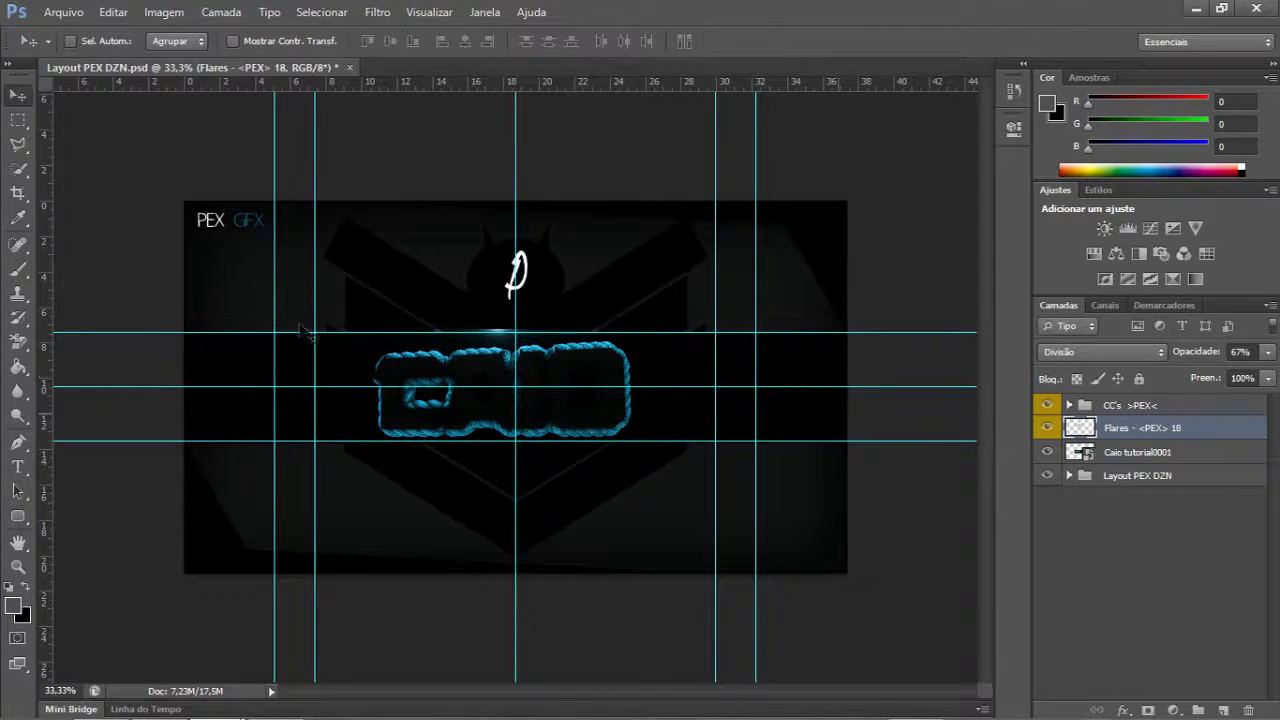
- Erase the part of the moved flare above the upper horizontal guide within a rectangular selection, deselect, and check the artwork without guides
click(18, 119)
mouse_move(184, 202)
mouse_down()
mouse_move(885, 335)
mouse_move(983, 332)
mouse_up()
click(18, 342)
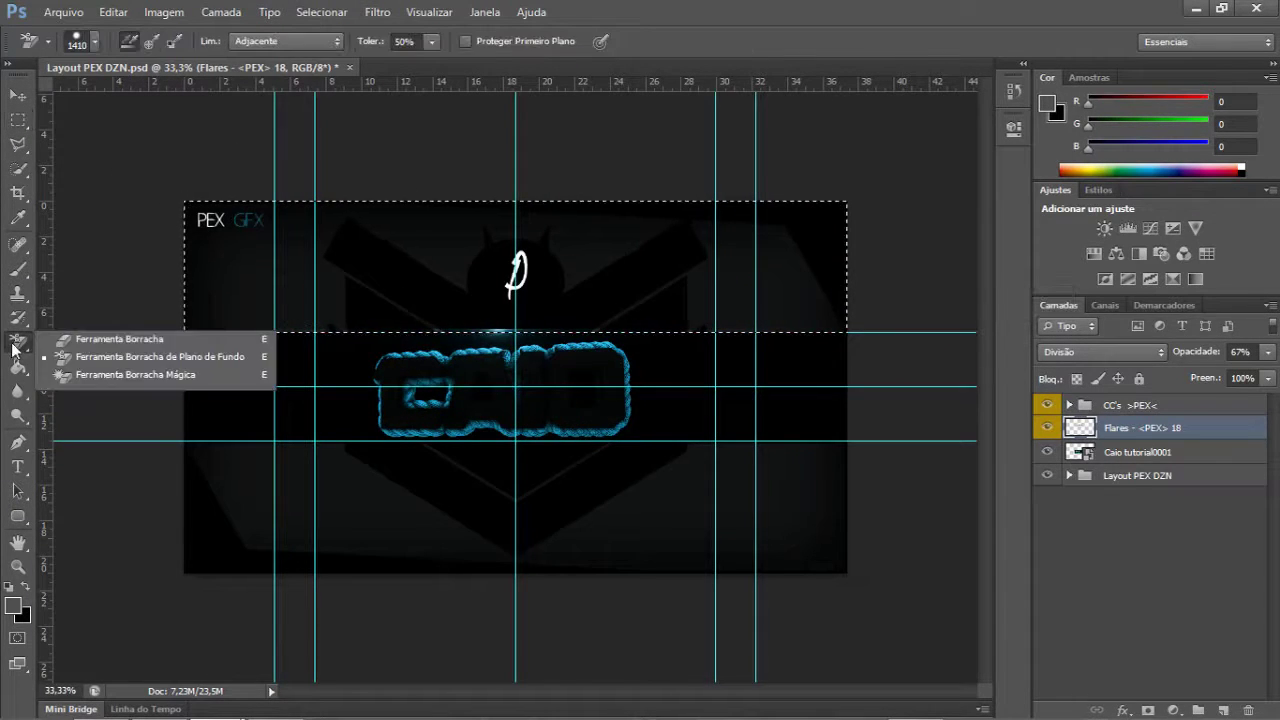
click(80, 340)
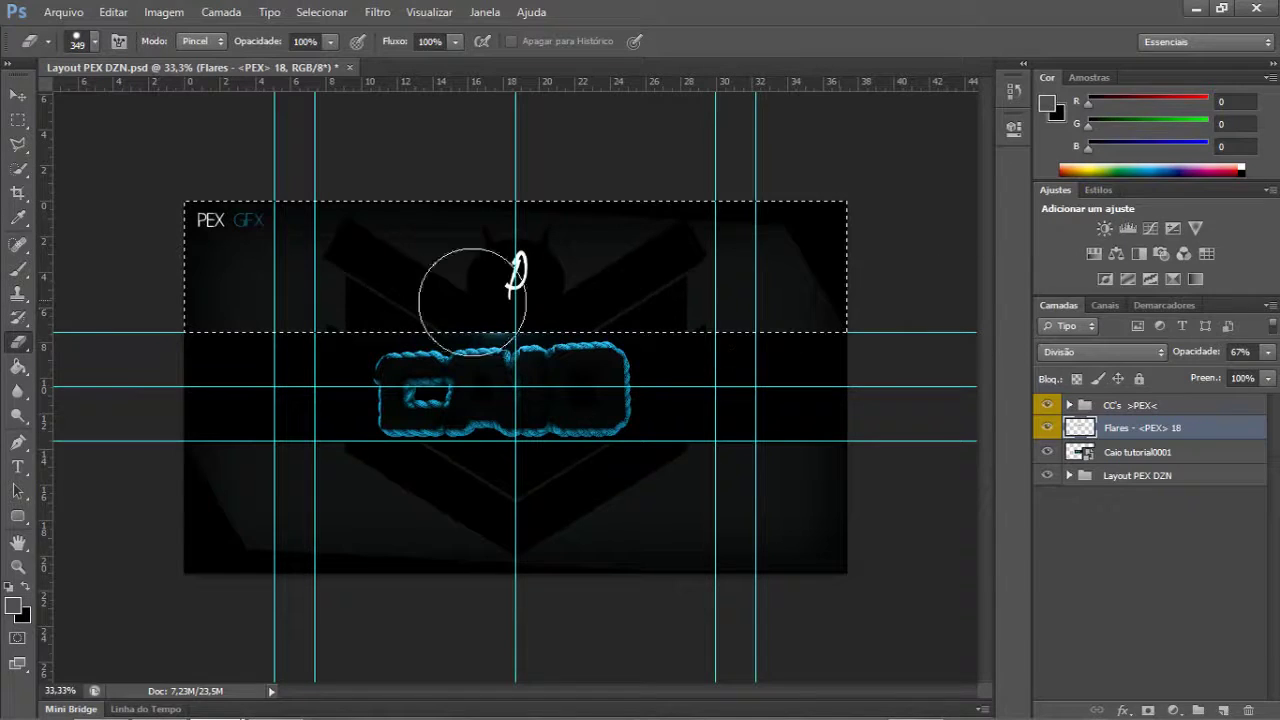
click(18, 119)
click(443, 306)
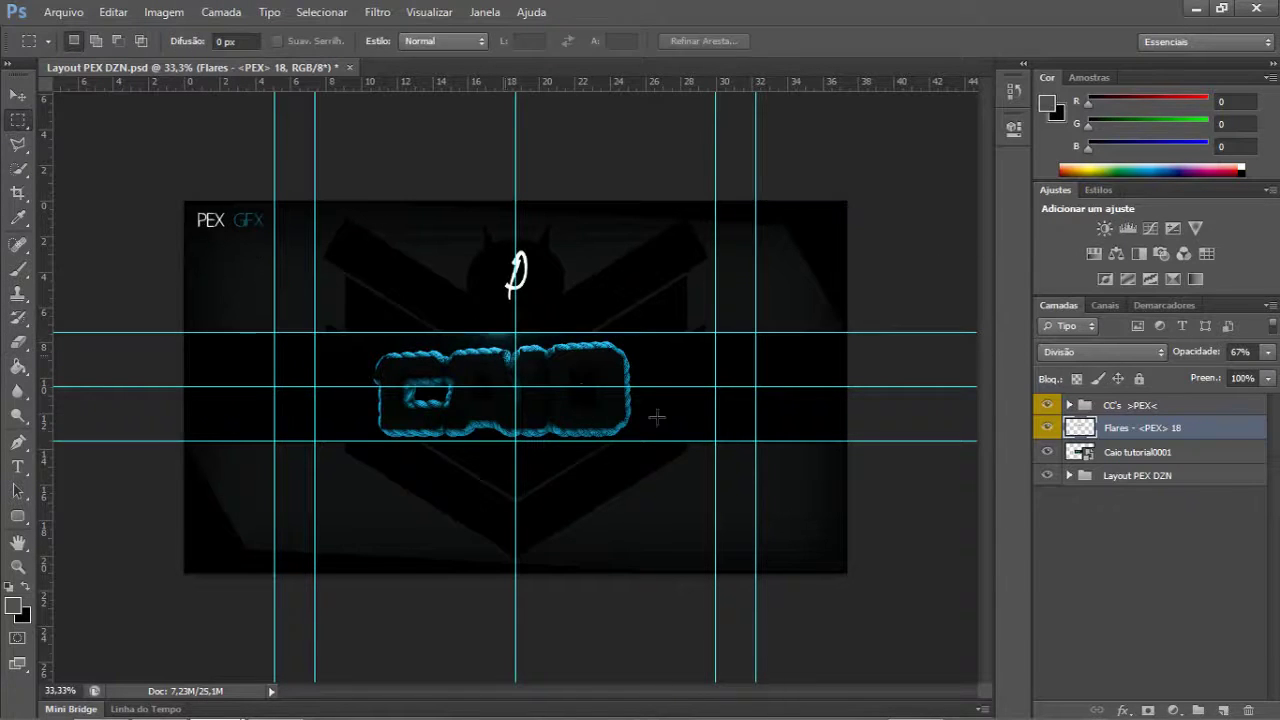
key(ctrl+semicolon)
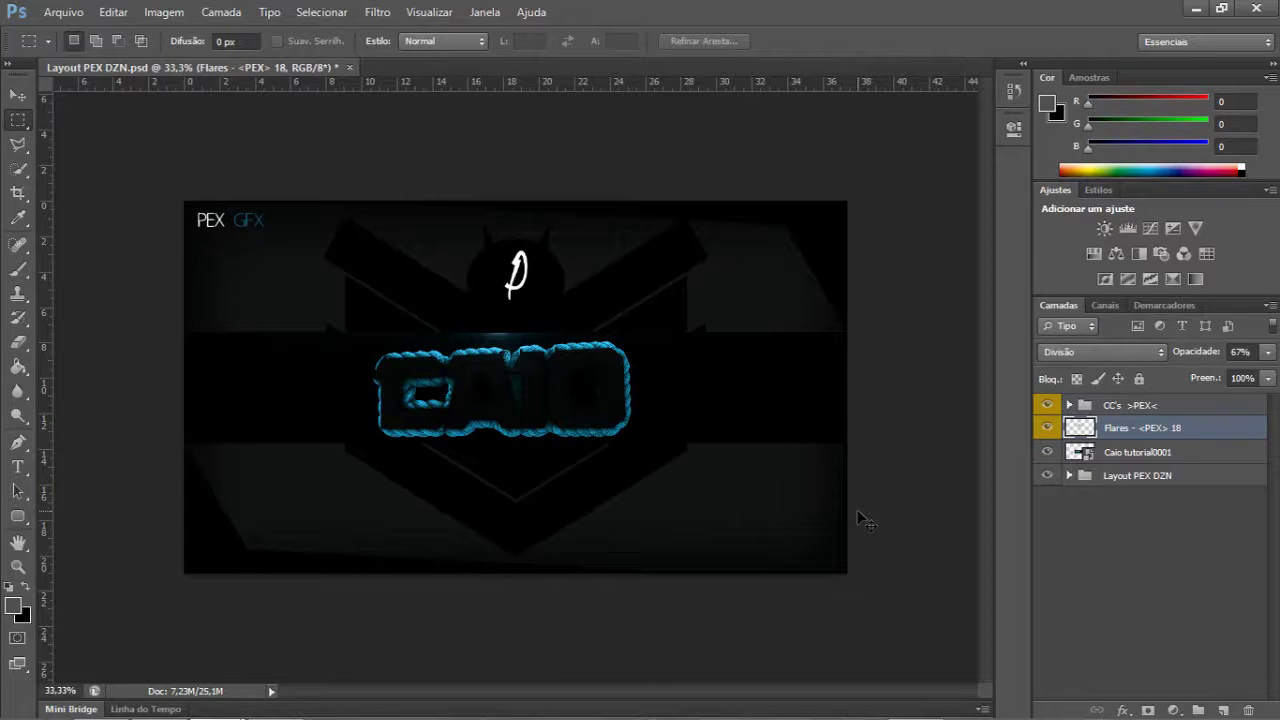
key(ctrl+semicolon)
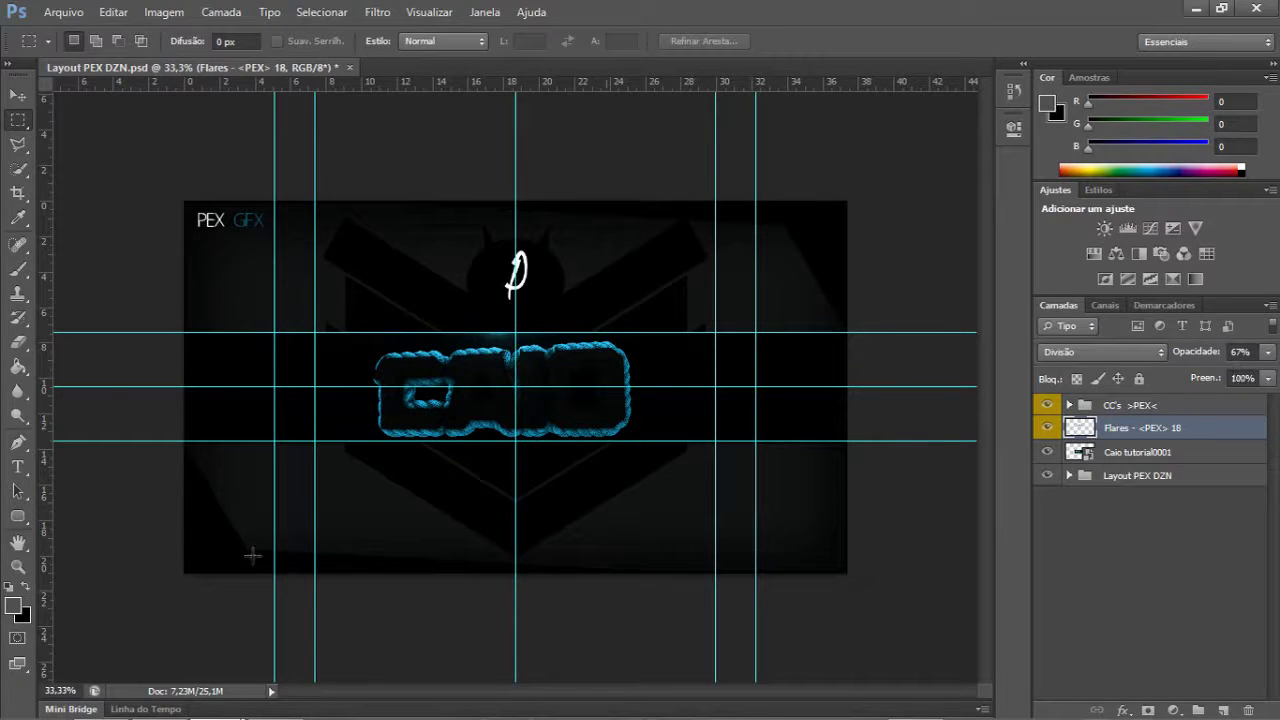
- Switch to File Explorer, find images (3) in the Fundos folder of the Imagens library, and place it into Layout PEX DZN.psd
click(166, 700)
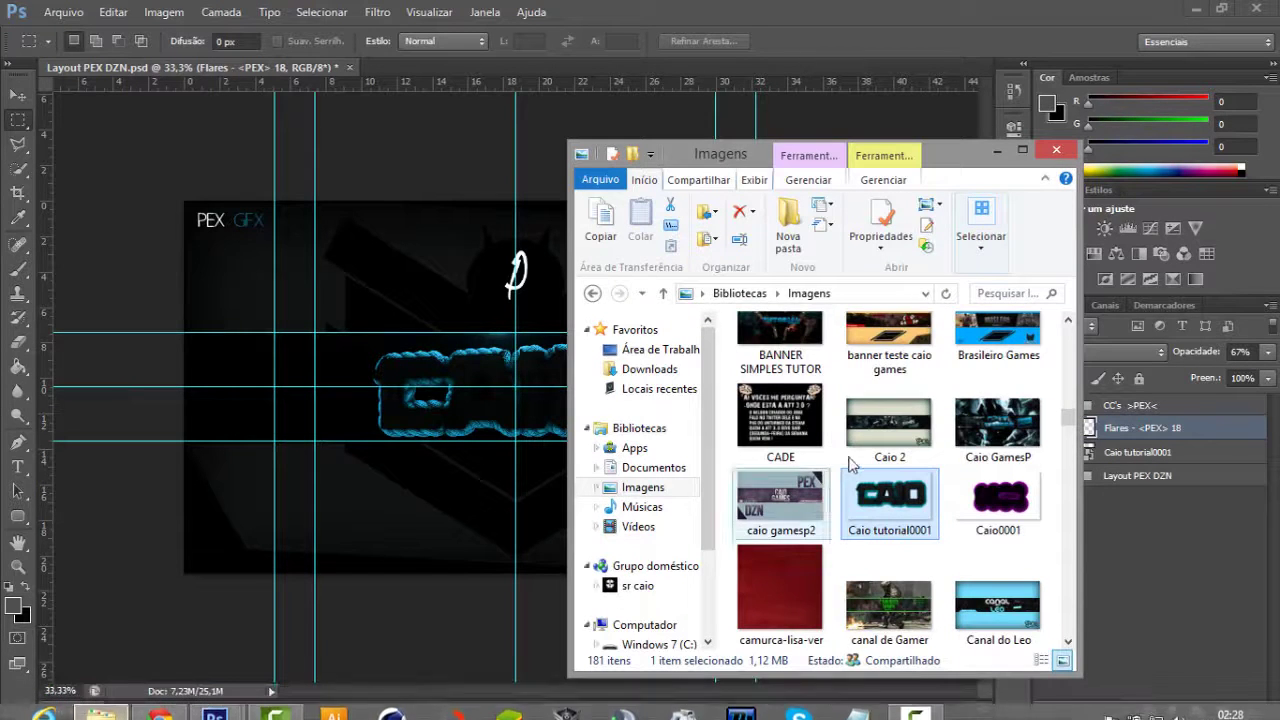
scroll(852, 476, up, 10)
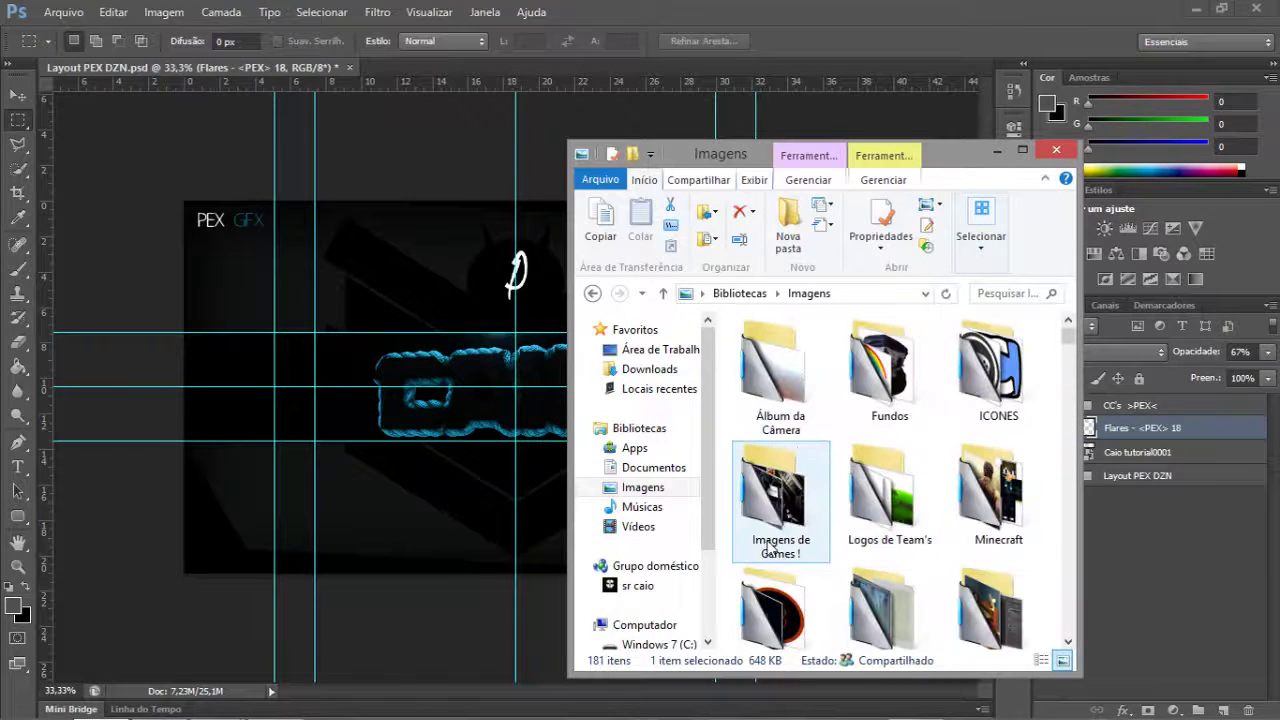
double_click(880, 370)
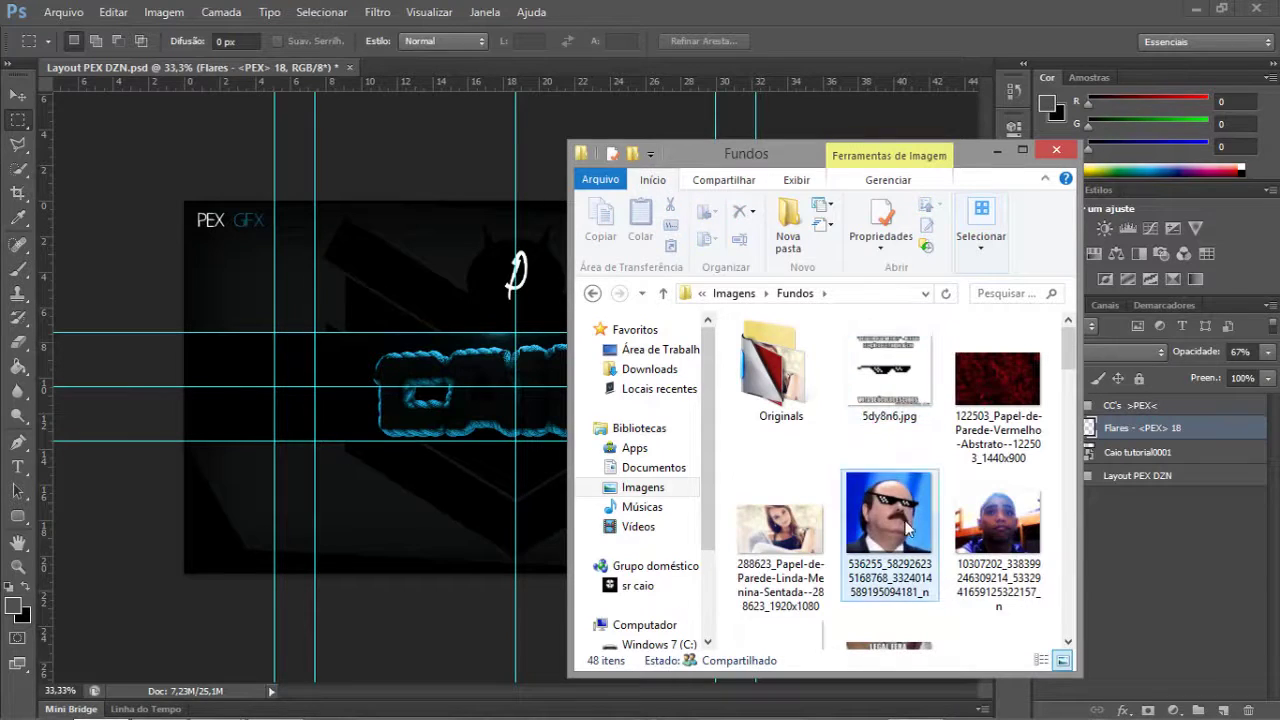
click(900, 460)
scroll(920, 510, down, 2)
scroll(920, 510, down, 6)
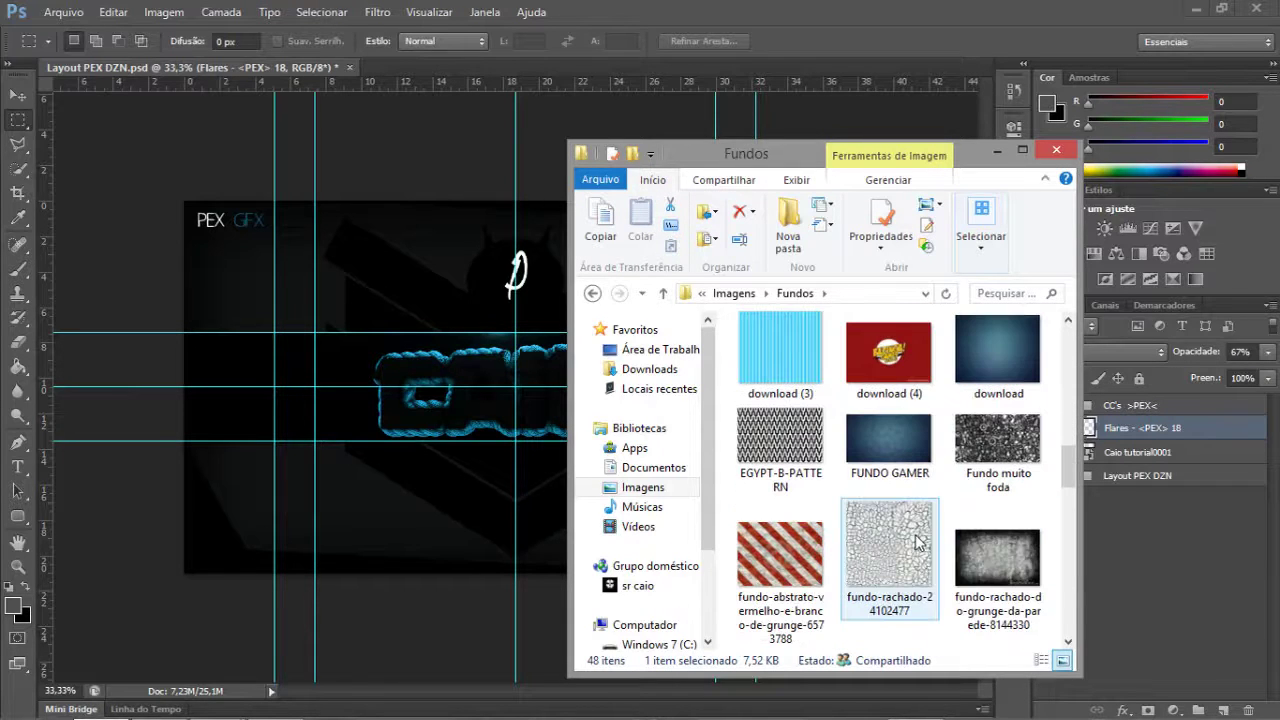
scroll(930, 614, down, 5)
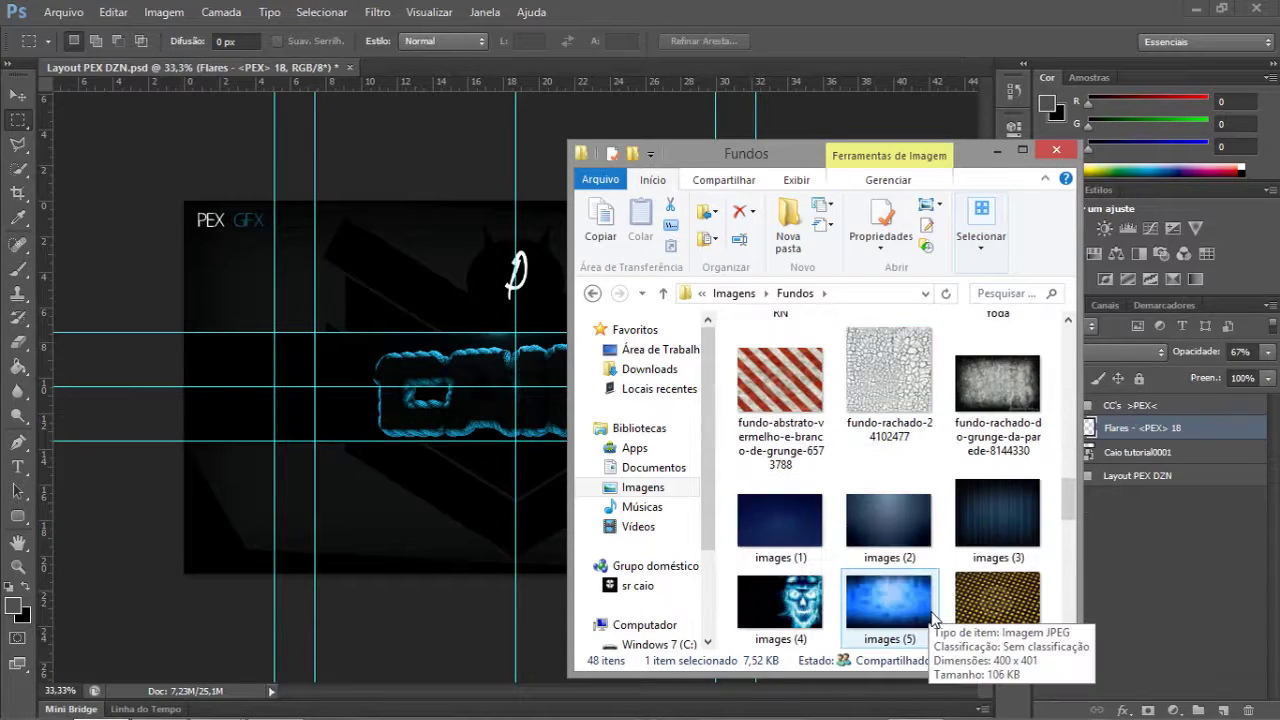
scroll(922, 620, down, 6)
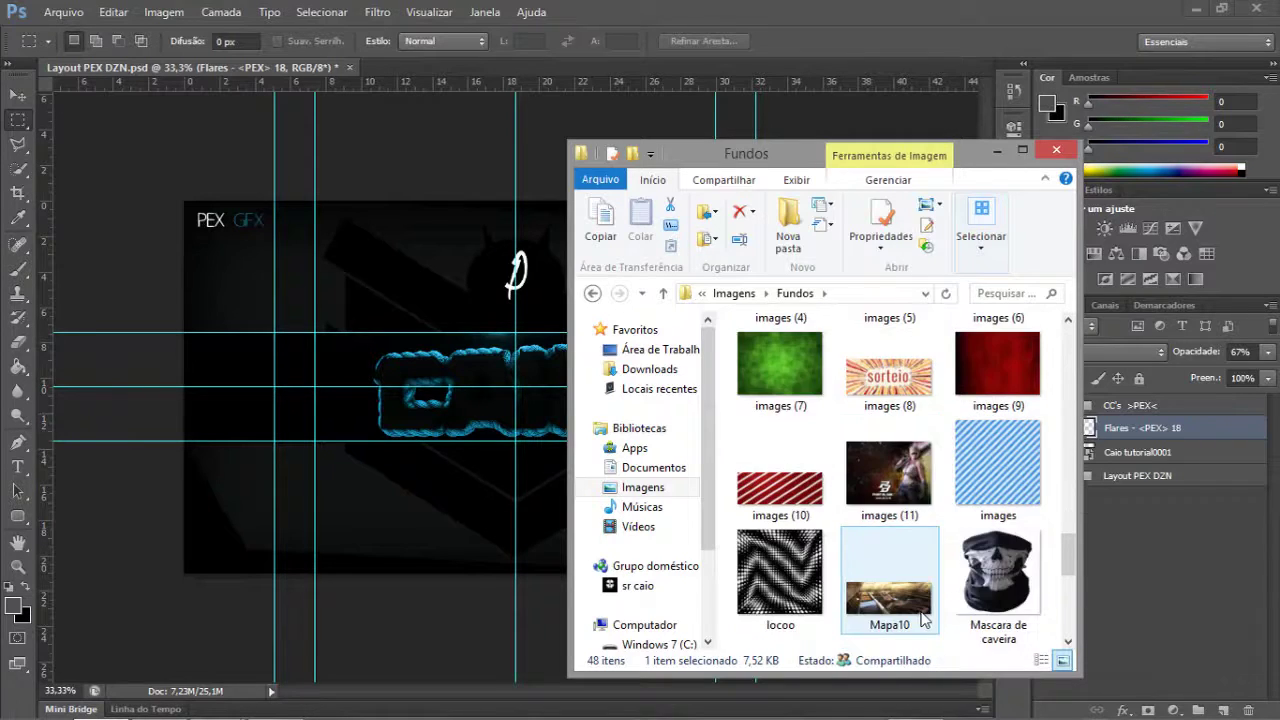
scroll(922, 620, up, 6)
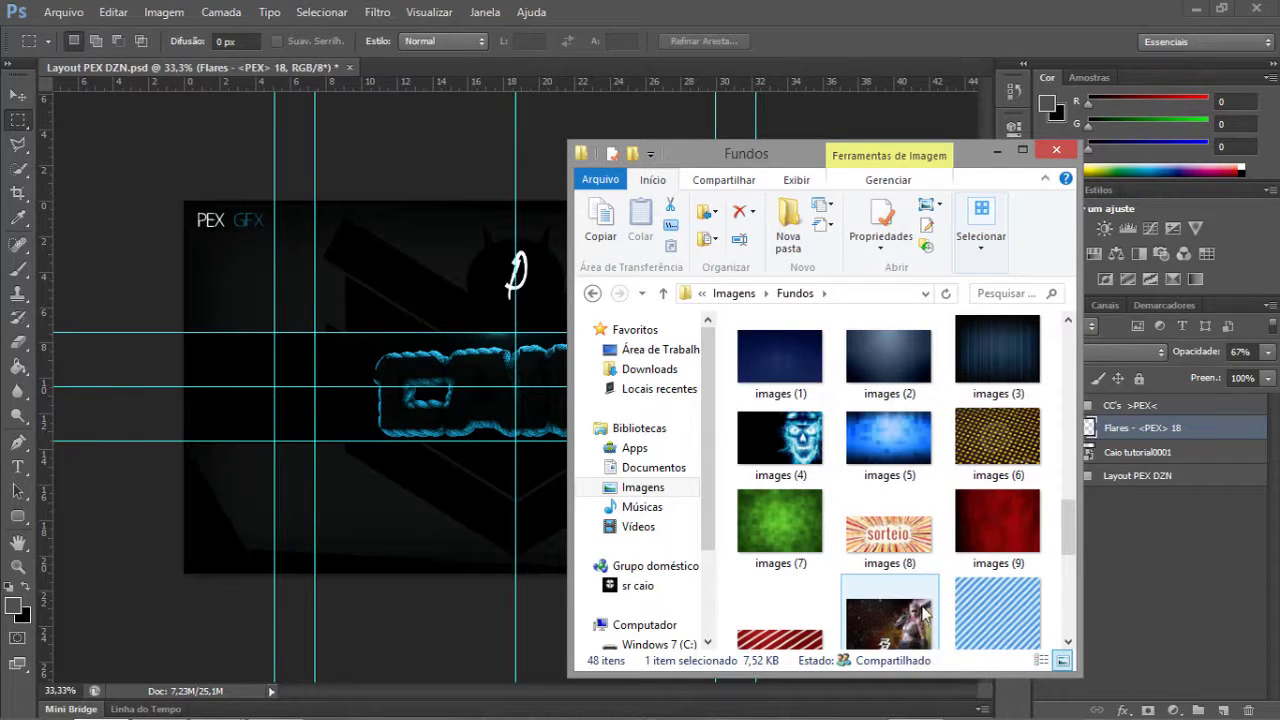
scroll(1005, 520, up, 3)
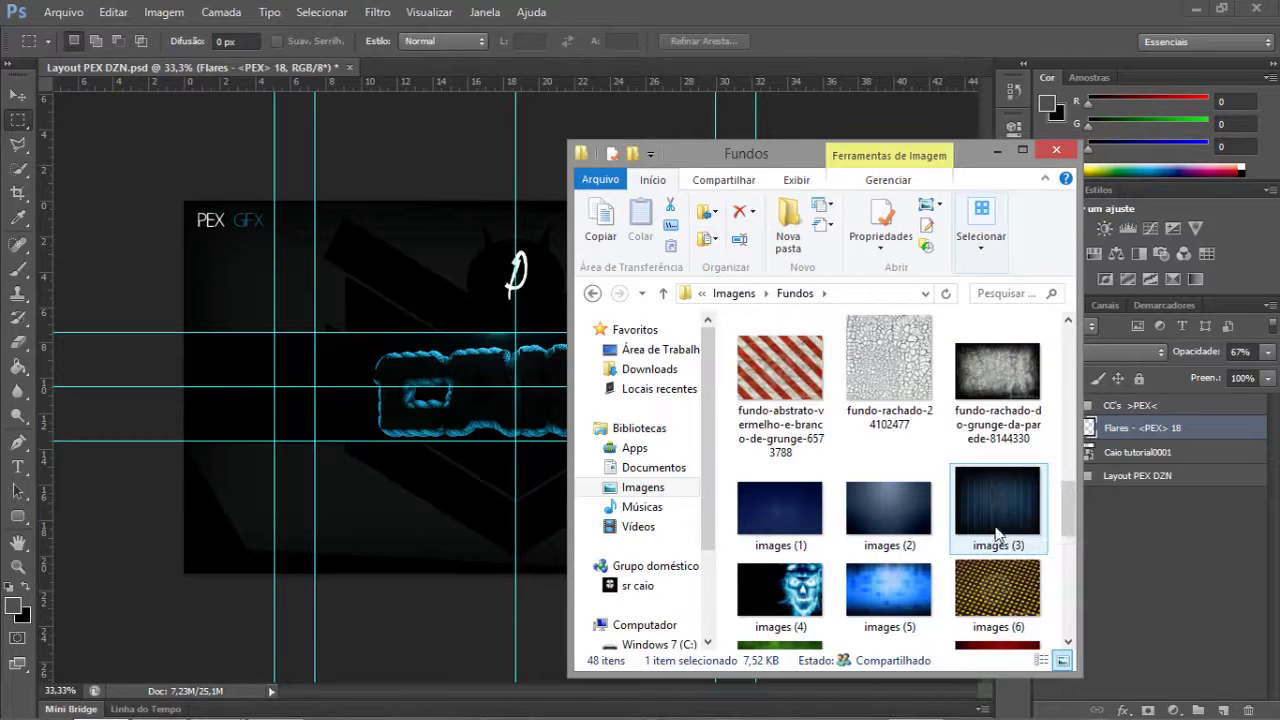
drag(997, 535, 641, 448)
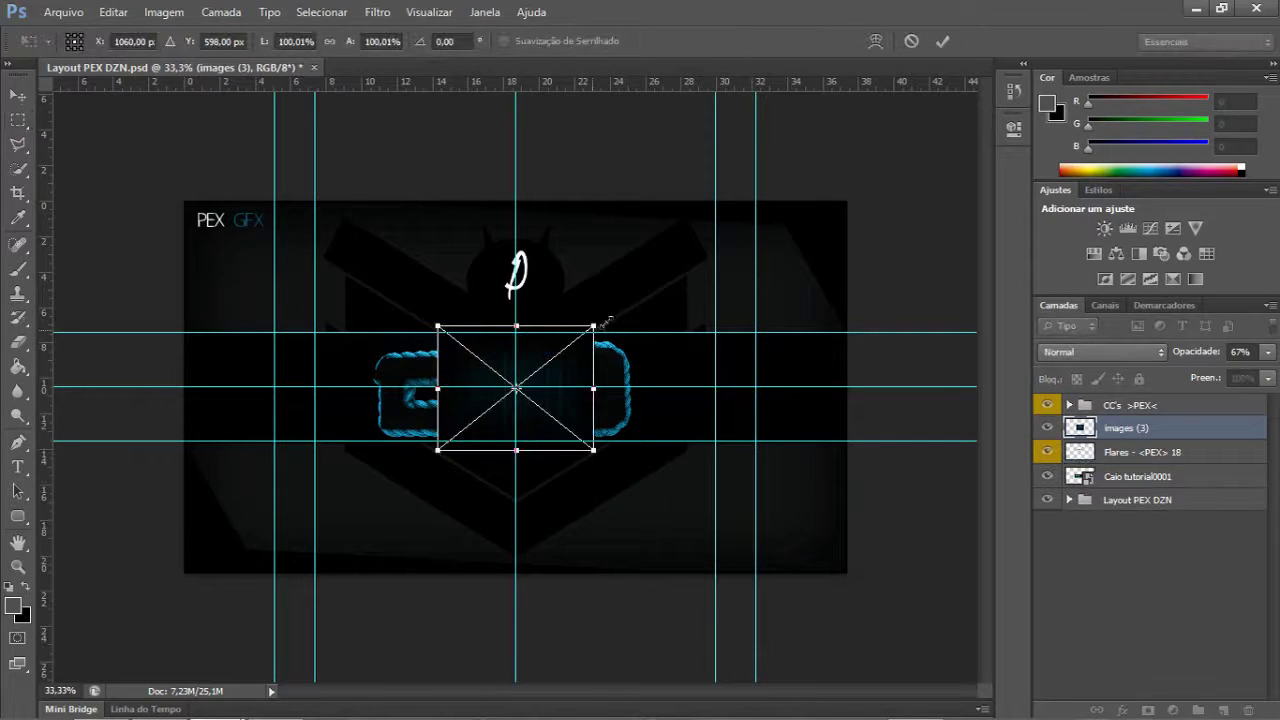
- Stretch the placed images (3) texture across the full canvas width, covering the lettering, and apply the transformation
drag(596, 324, 837, 228)
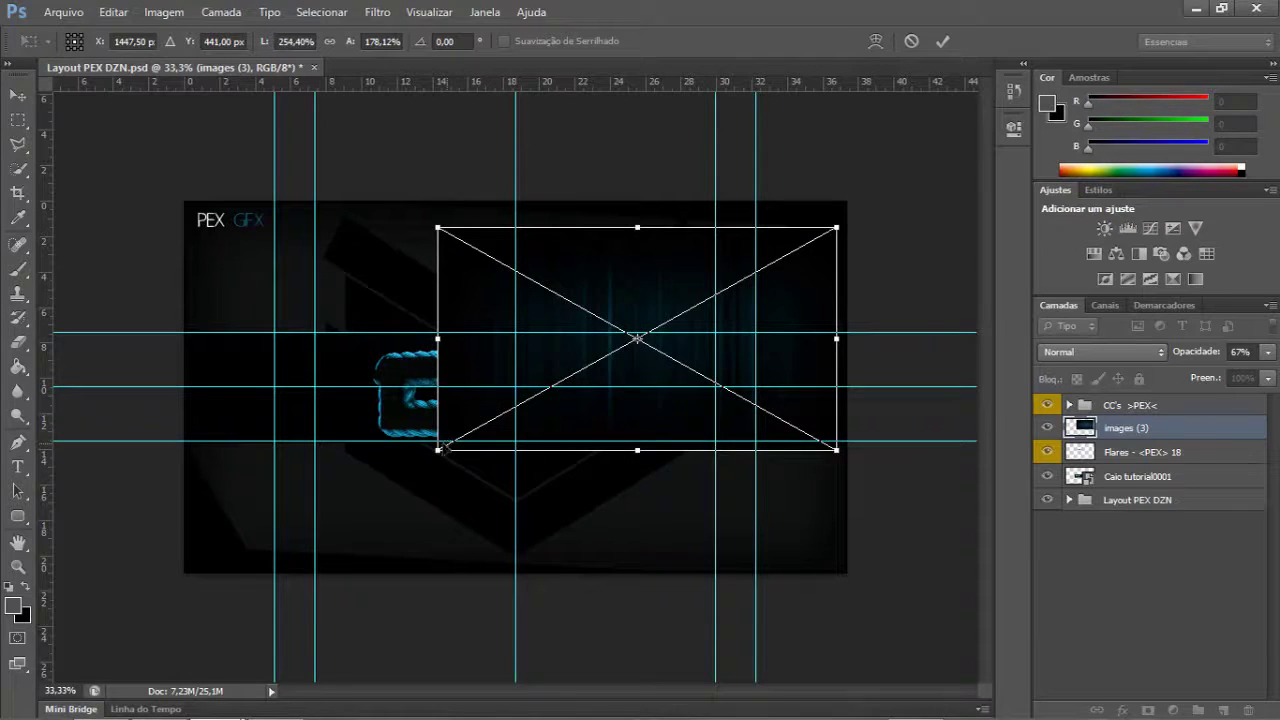
drag(440, 449, 197, 537)
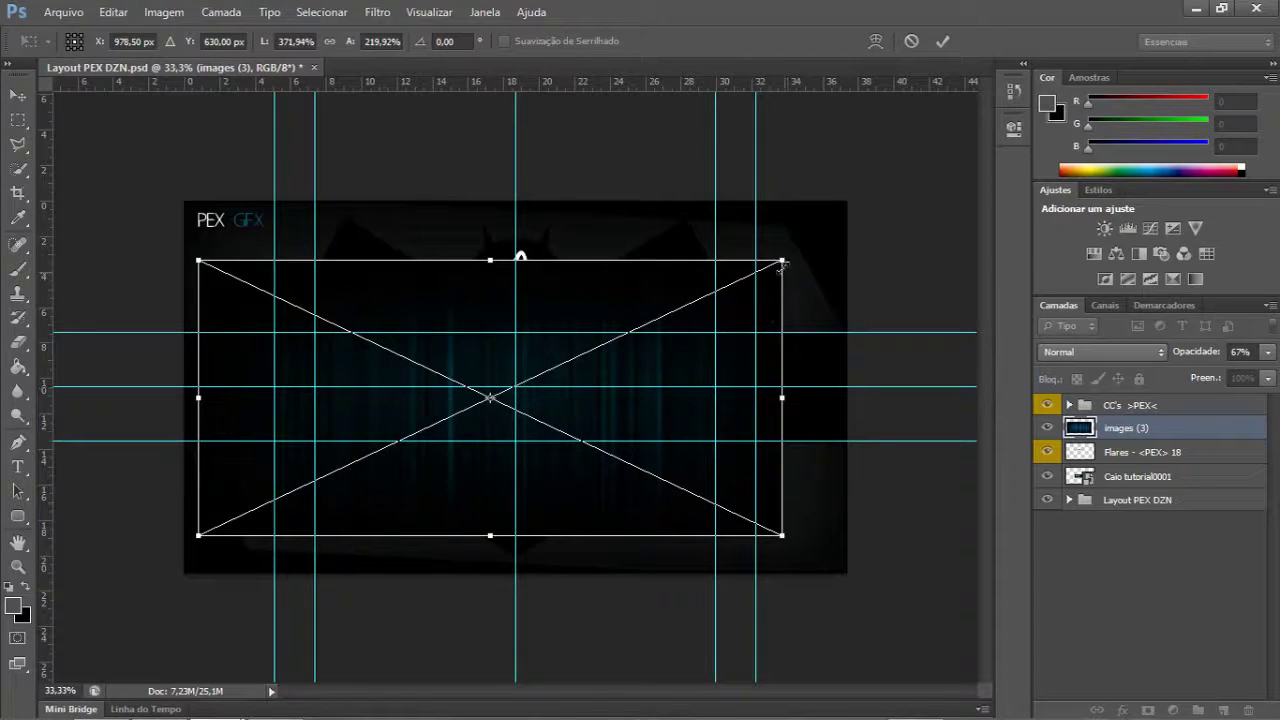
drag(782, 262, 847, 248)
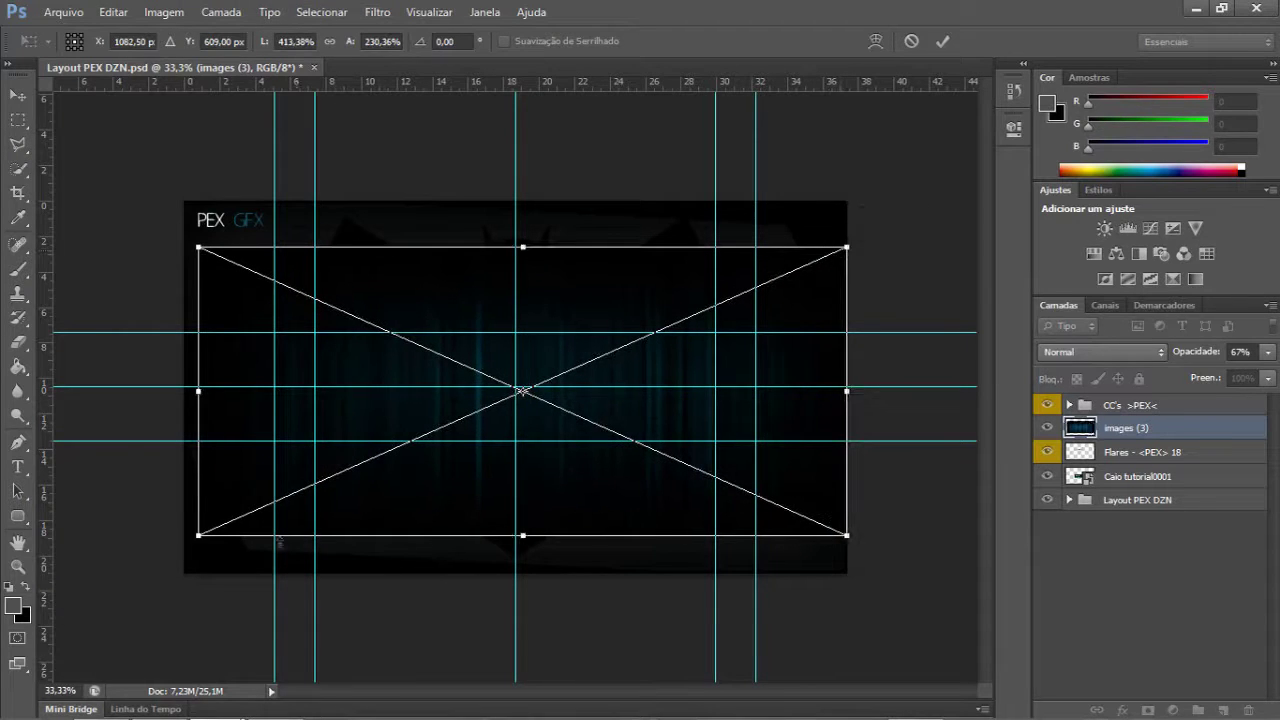
mouse_move(199, 536)
mouse_down()
mouse_move(183, 562)
mouse_move(170, 548)
mouse_move(183, 546)
mouse_up()
key(Return)
- Erase the part of the images (3) texture above the upper horizontal guide within a rectangular selection, rasterizing the layer
key(m)
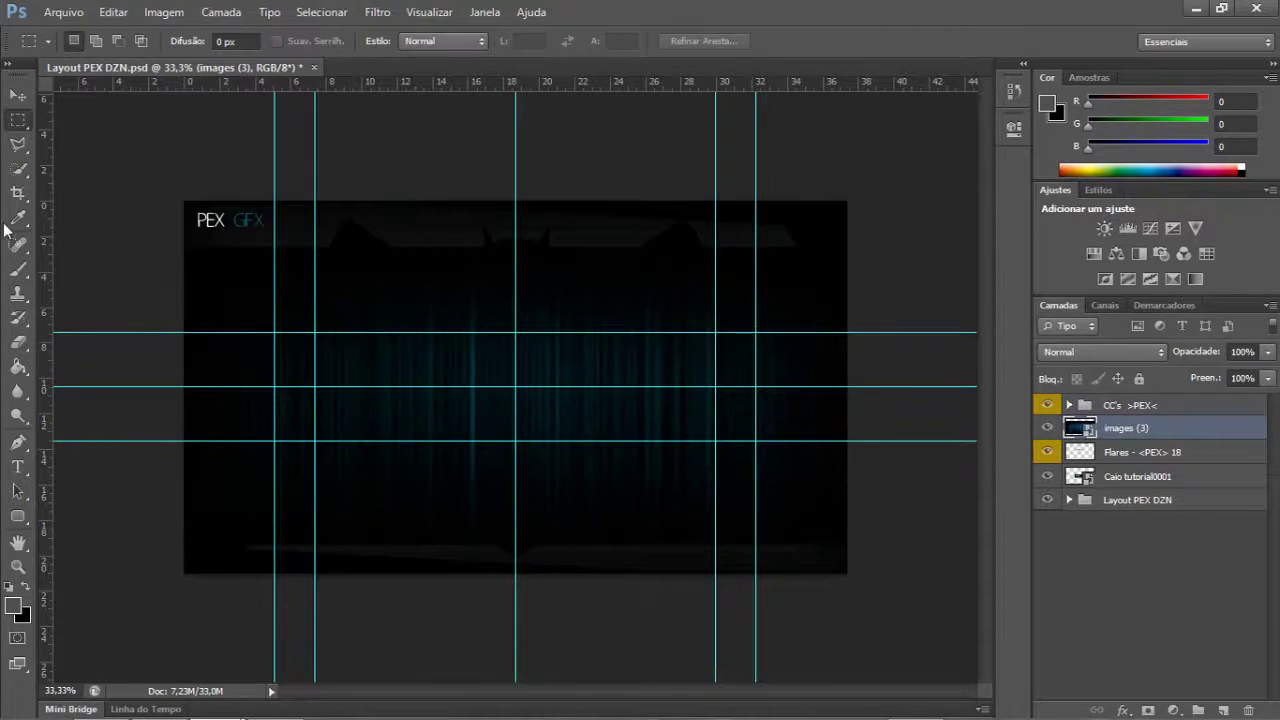
mouse_move(184, 201)
mouse_down()
mouse_move(880, 308)
mouse_move(960, 332)
mouse_up()
key(e)
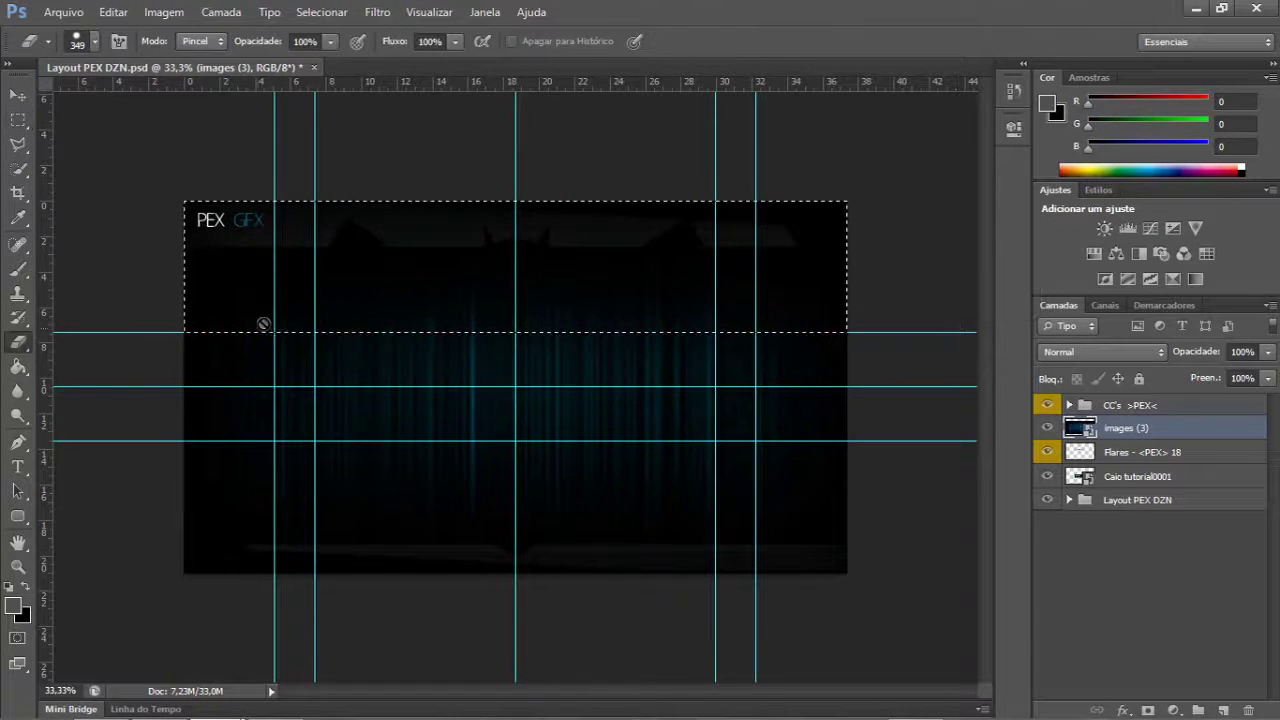
click(263, 323)
click(601, 295)
drag(129, 286, 1040, 263)
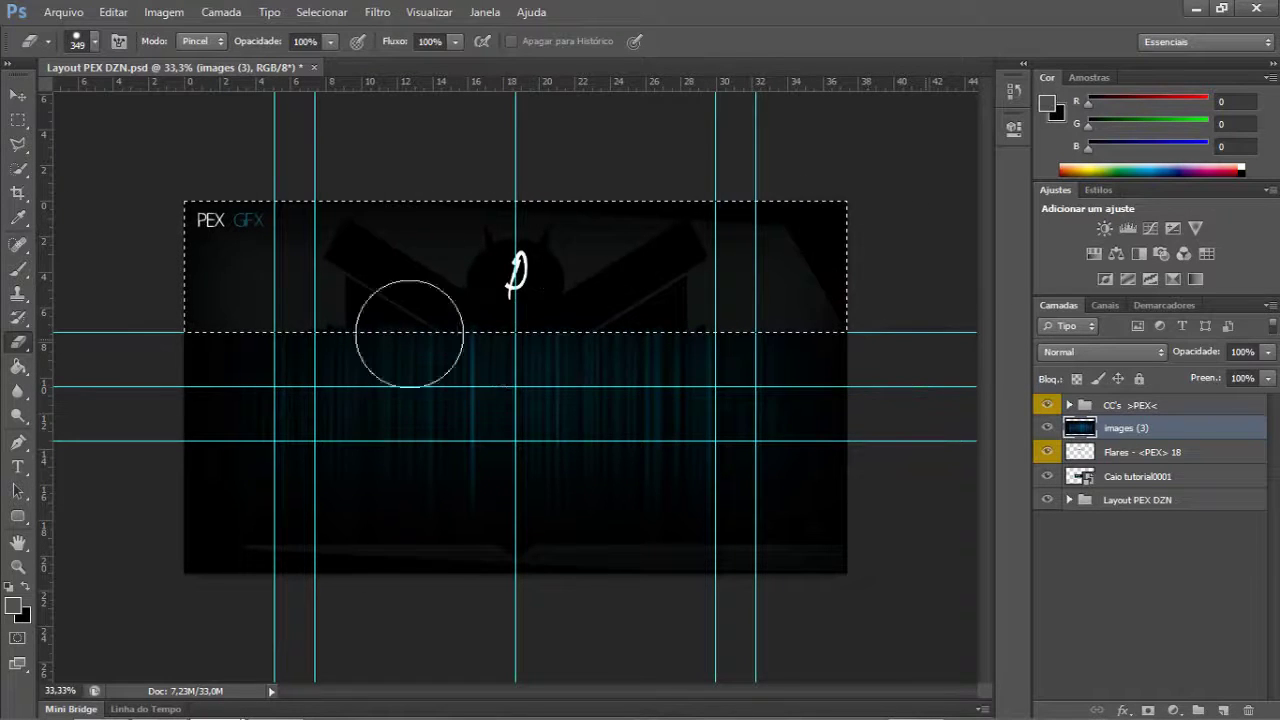
- Erase the part of the images (3) texture below the lower horizontal guide within a rectangular selection, and deselect
key(m)
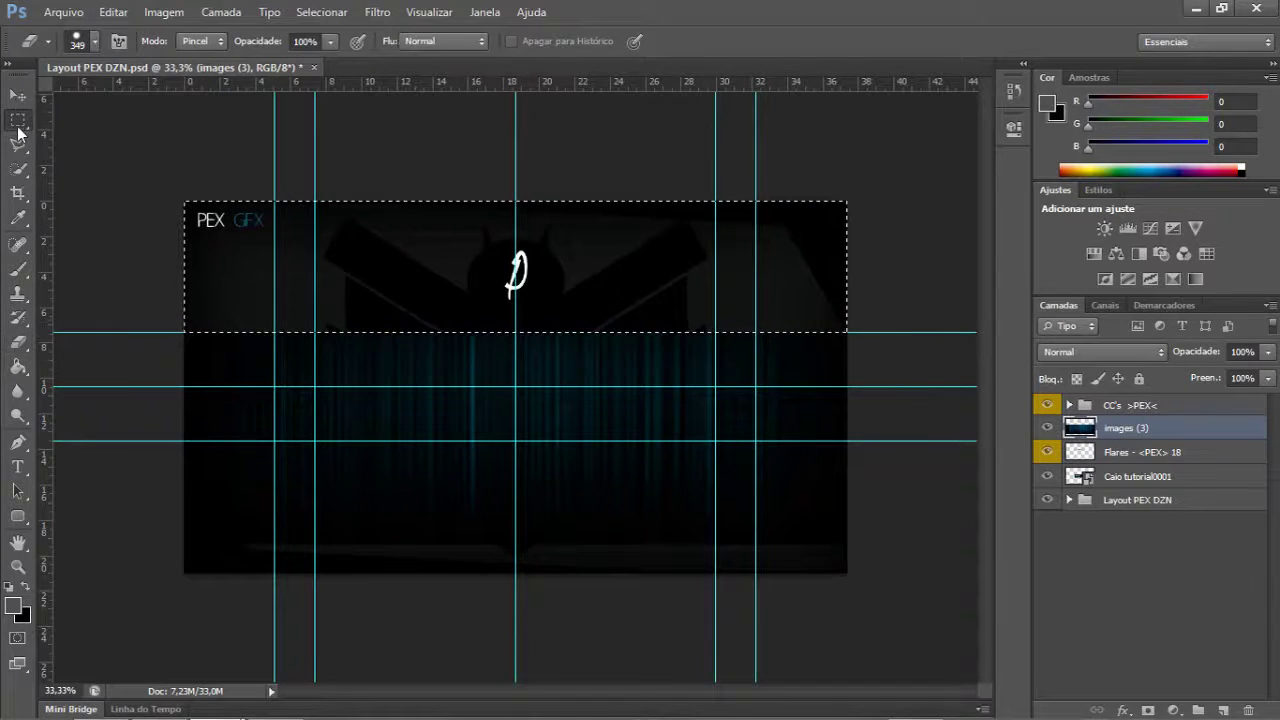
drag(630, 288, 634, 480)
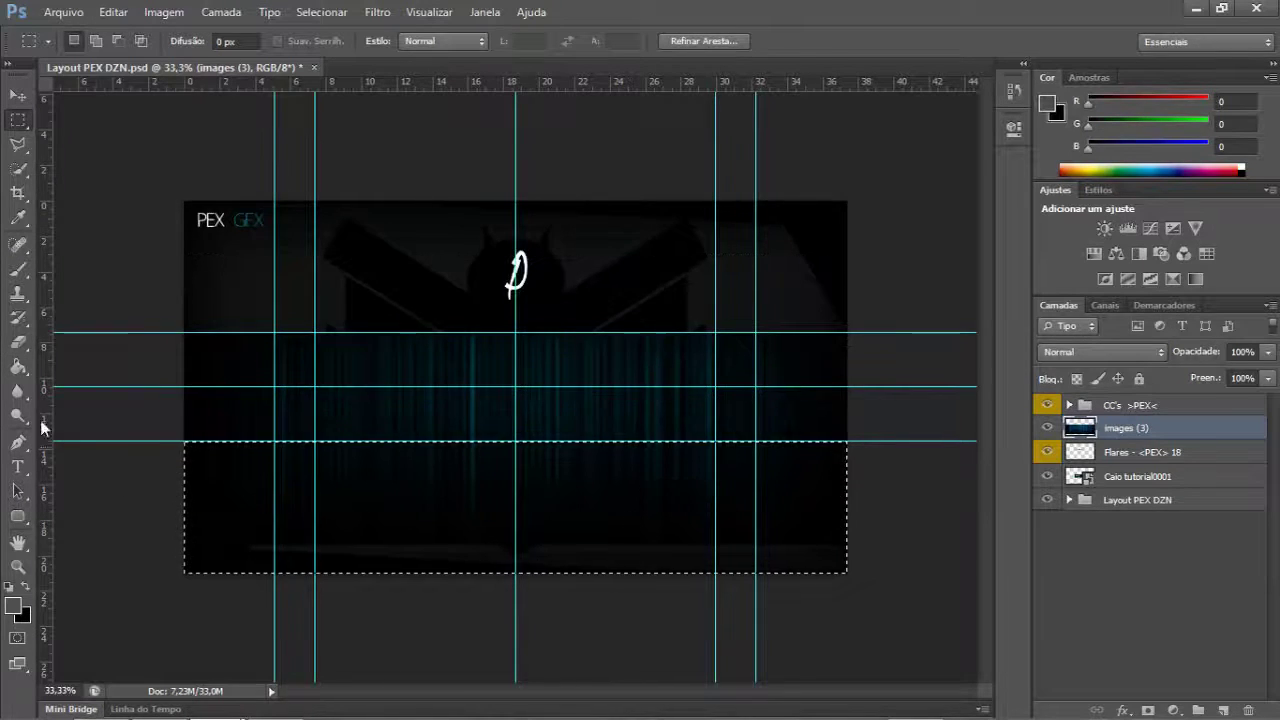
click(17, 343)
mouse_move(229, 486)
mouse_down()
mouse_move(331, 457)
mouse_move(934, 563)
mouse_move(376, 528)
mouse_up()
key(m)
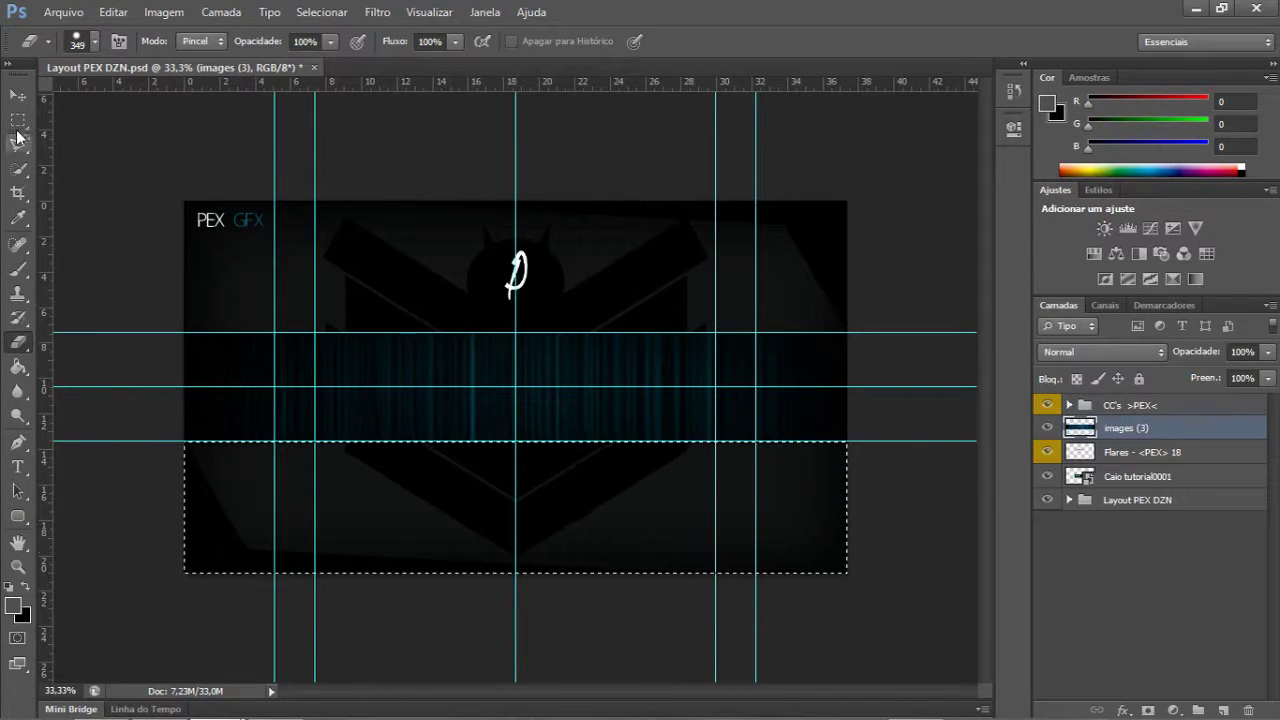
click(389, 509)
- Move the images (3) layer beneath the lettering layer and lower its opacity so the texture is faint
drag(1160, 430, 1172, 488)
click(1267, 352)
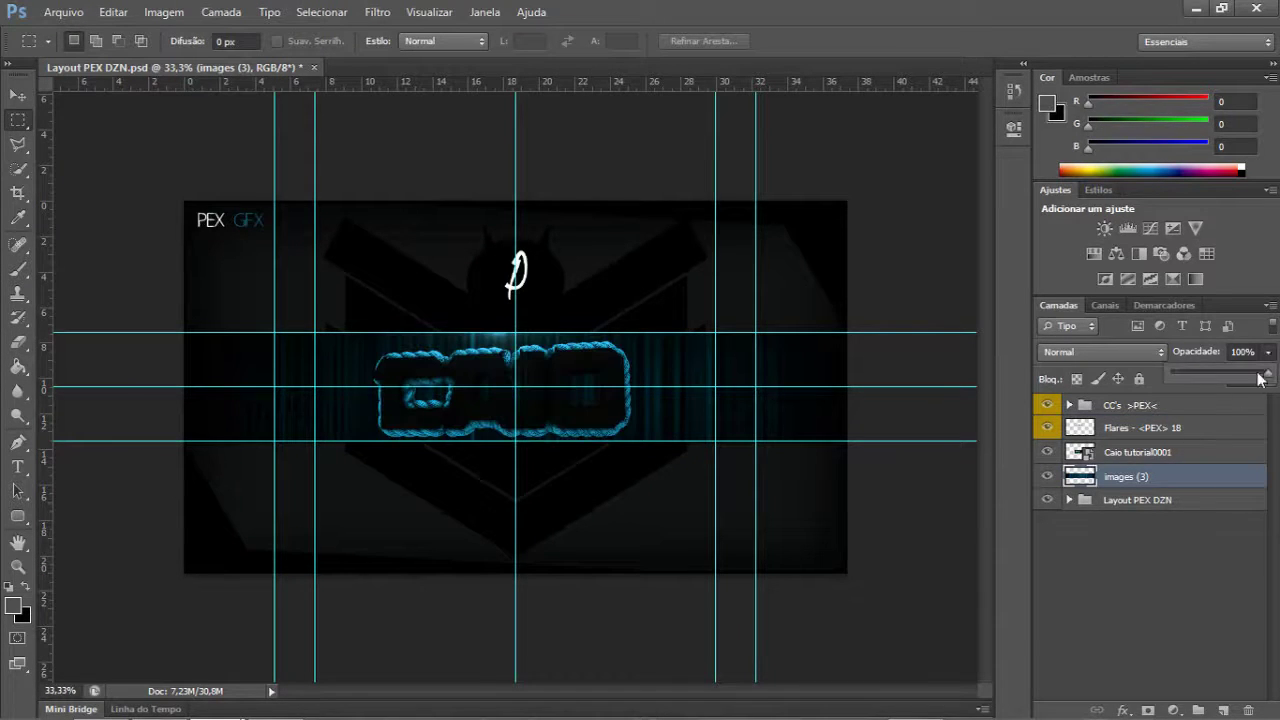
drag(1210, 373, 1209, 372)
click(1169, 594)
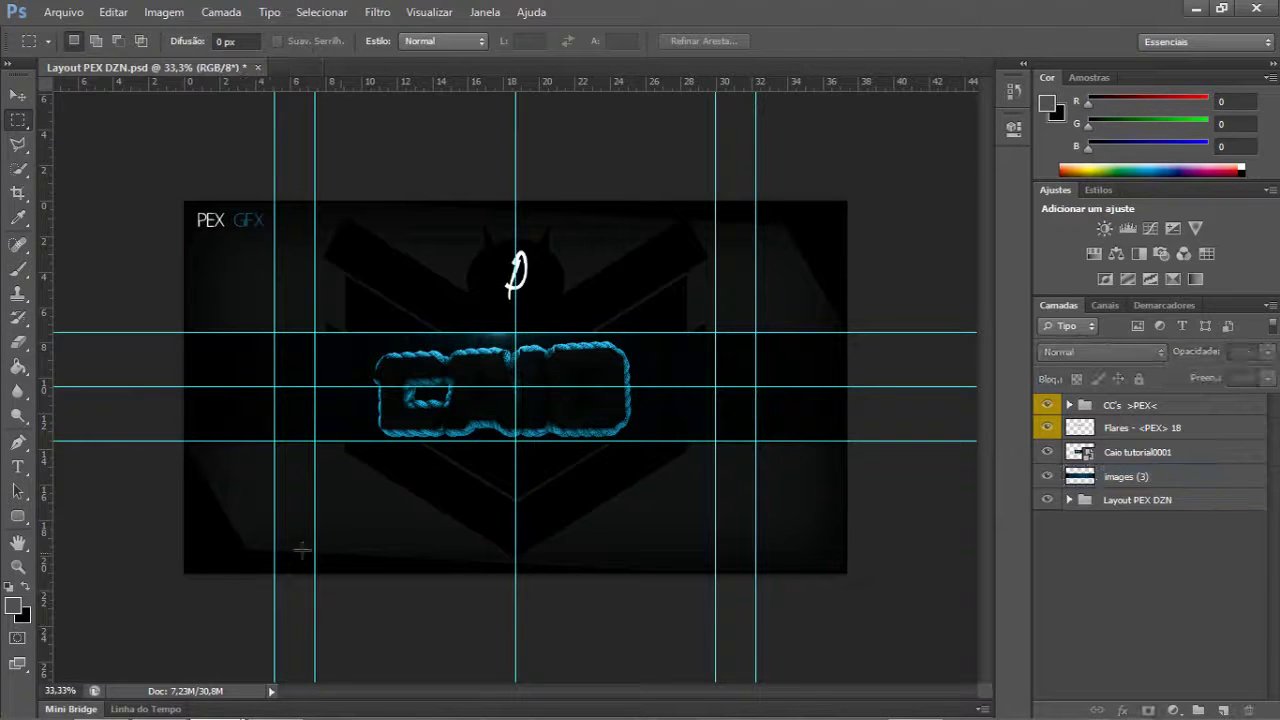
click(100, 706)
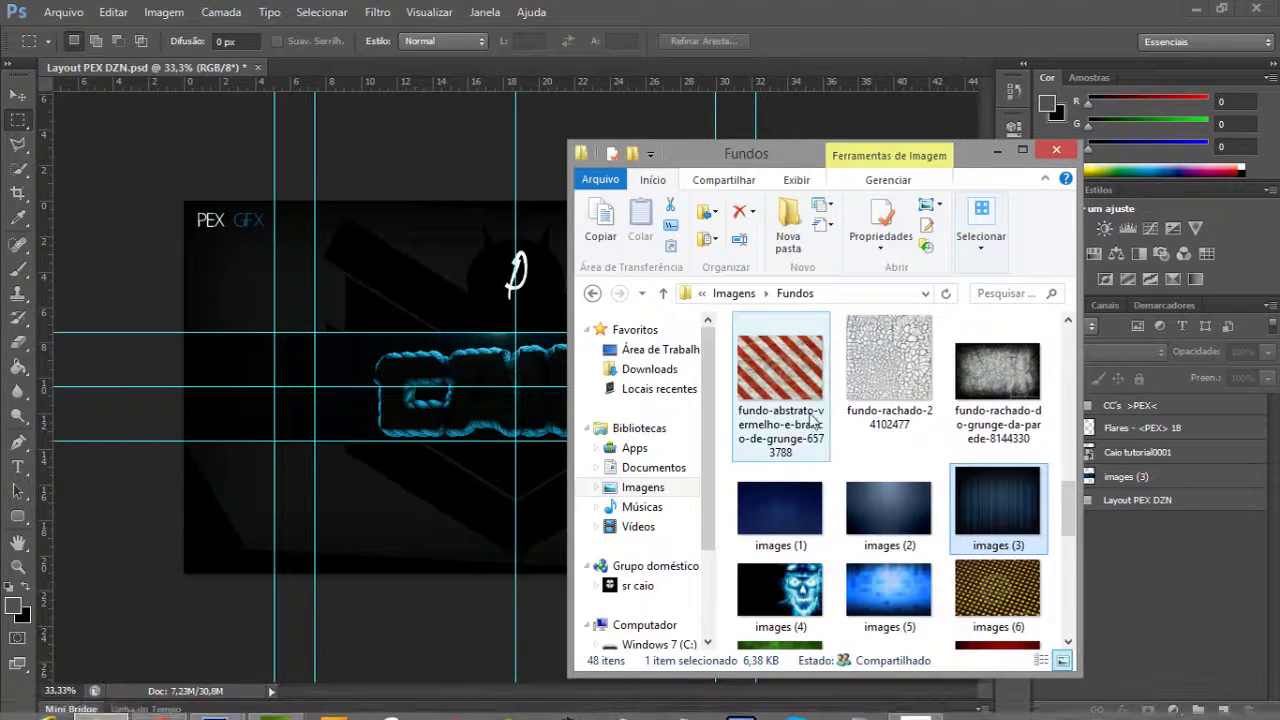
click(997, 150)
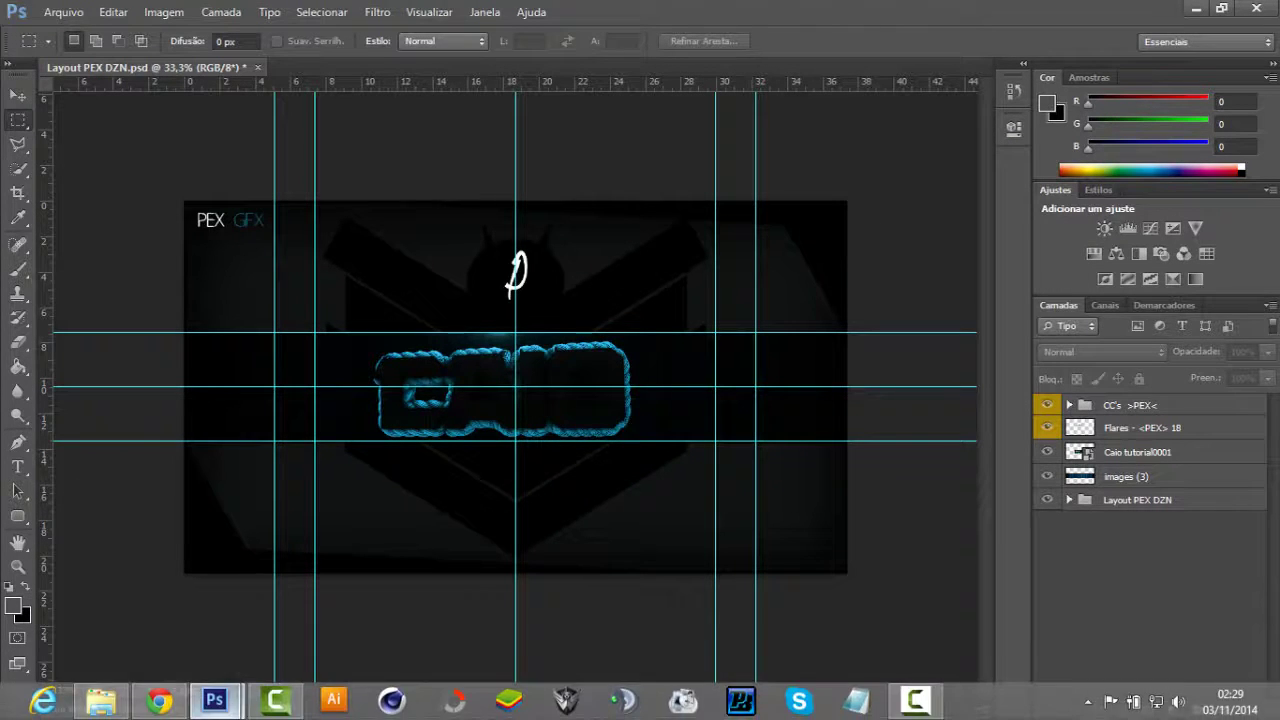
- Bring the Pack GFX document forward, expand its Smokes group, and preview Smoke - <PEX> 1
mouse_move(213, 712)
click(302, 622)
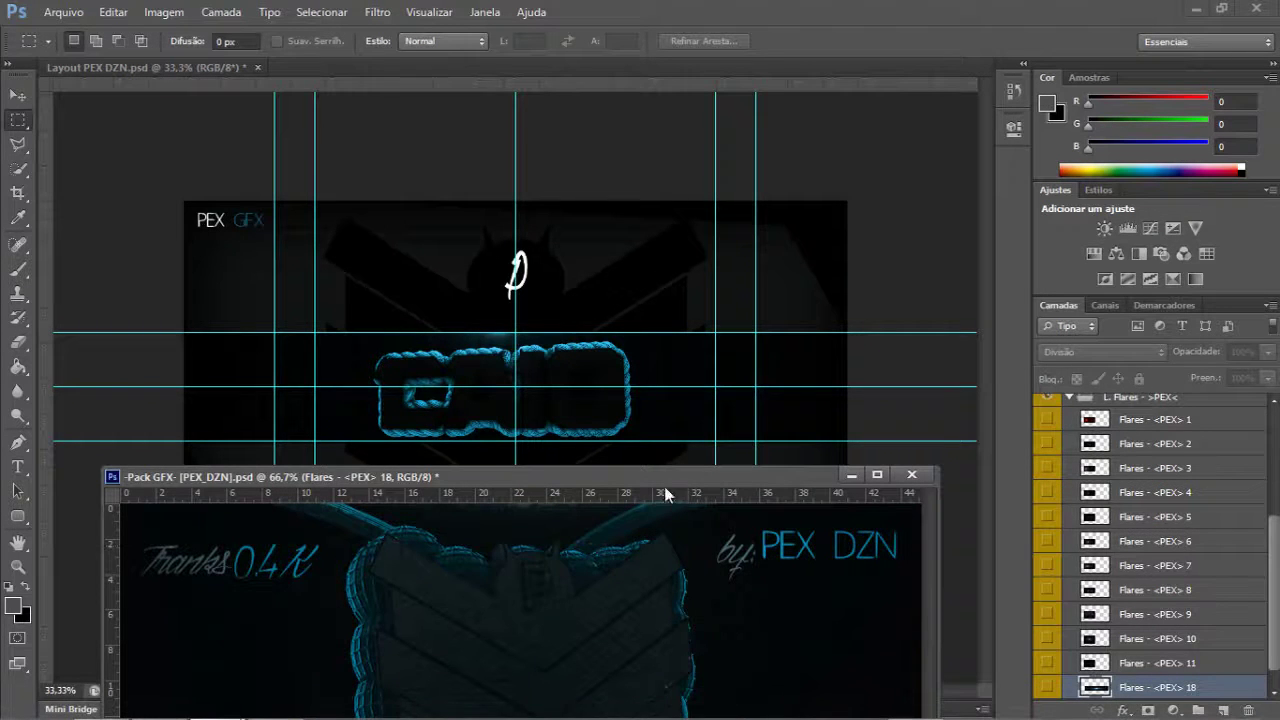
drag(664, 476, 670, 187)
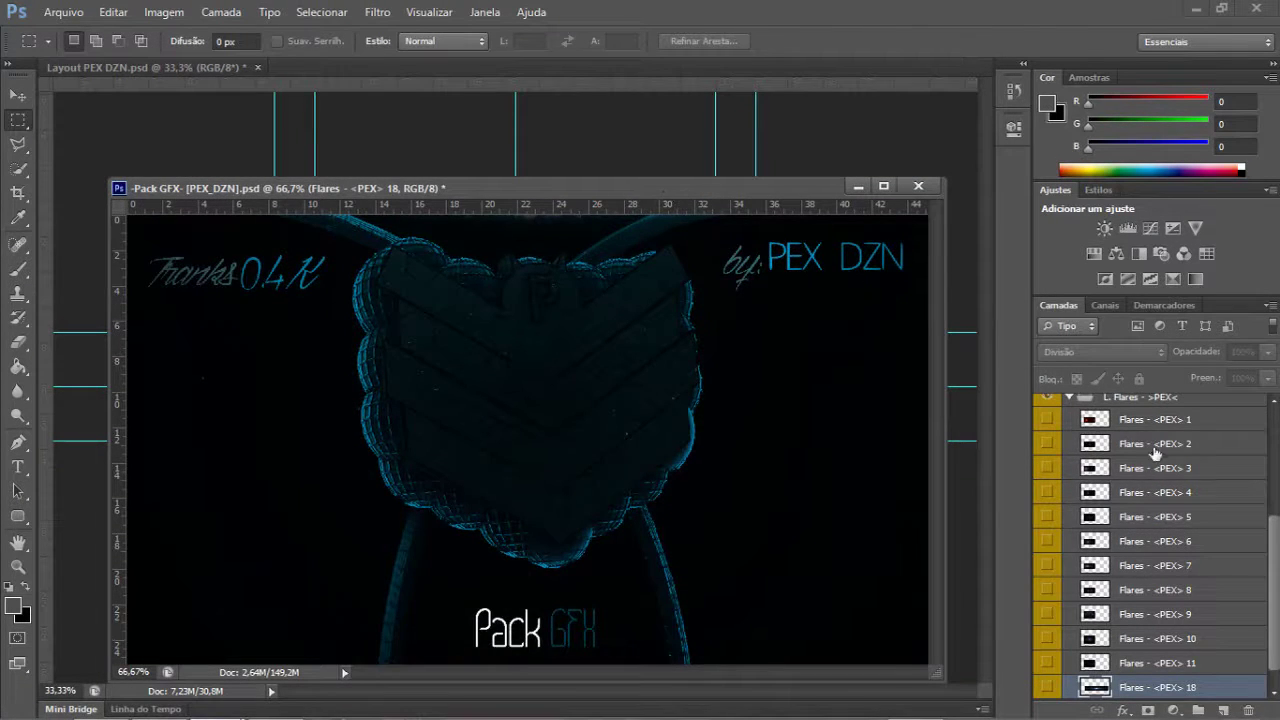
scroll(1130, 540, up, 3)
click(1076, 550)
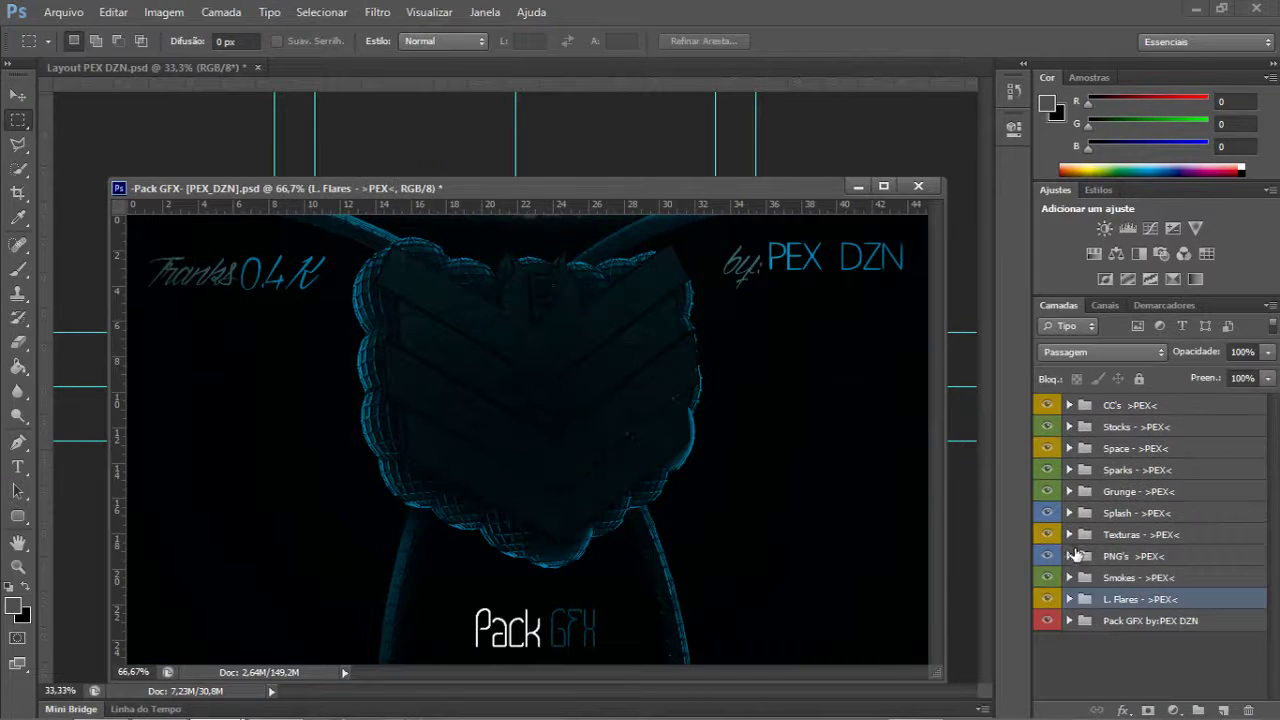
click(1069, 577)
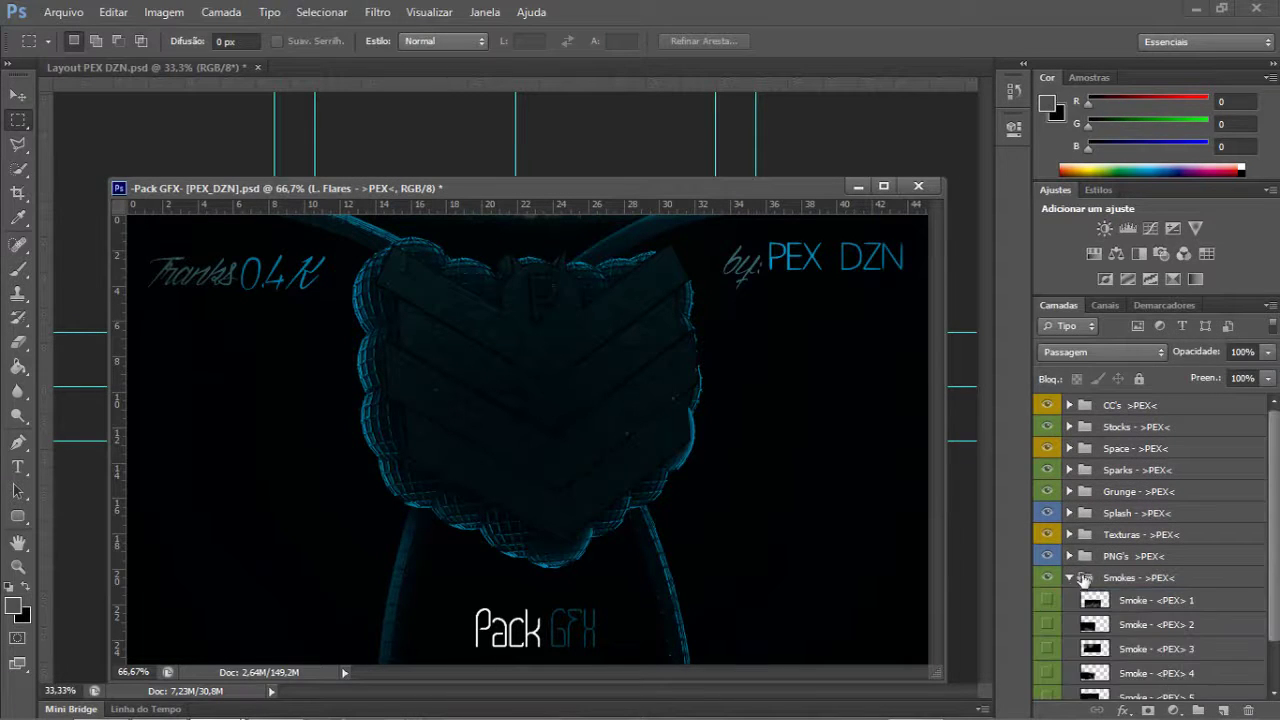
click(1047, 546)
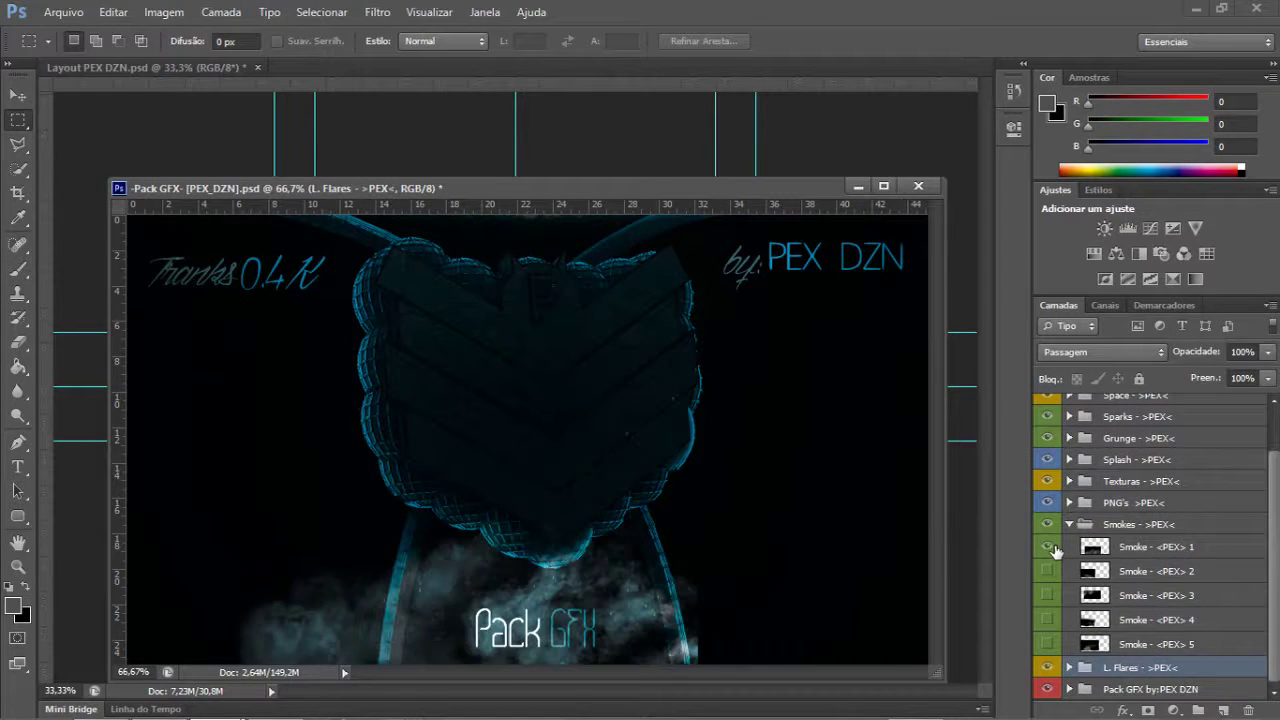
click(1047, 546)
- Copy Smoke - <PEX> 1 into Layout PEX DZN.psd, converting its colours, and move the smoke over the lettering
drag(1094, 546, 510, 103)
click(738, 363)
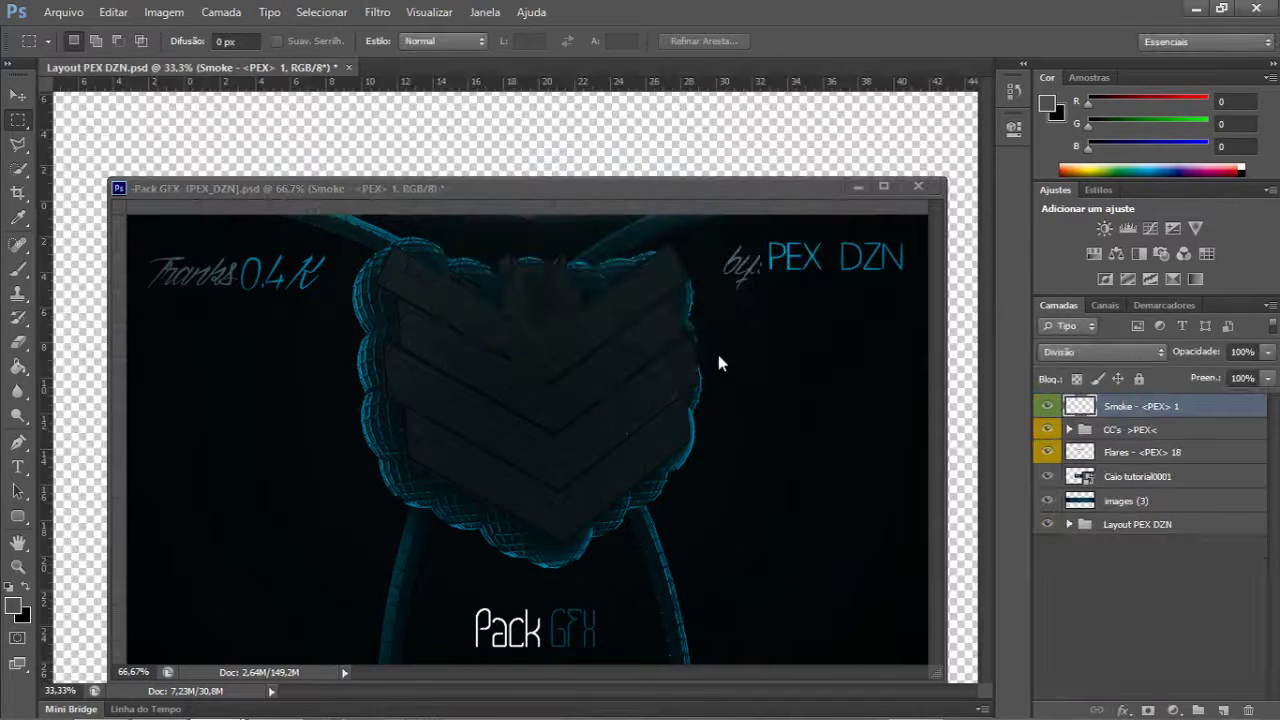
click(857, 188)
key(v)
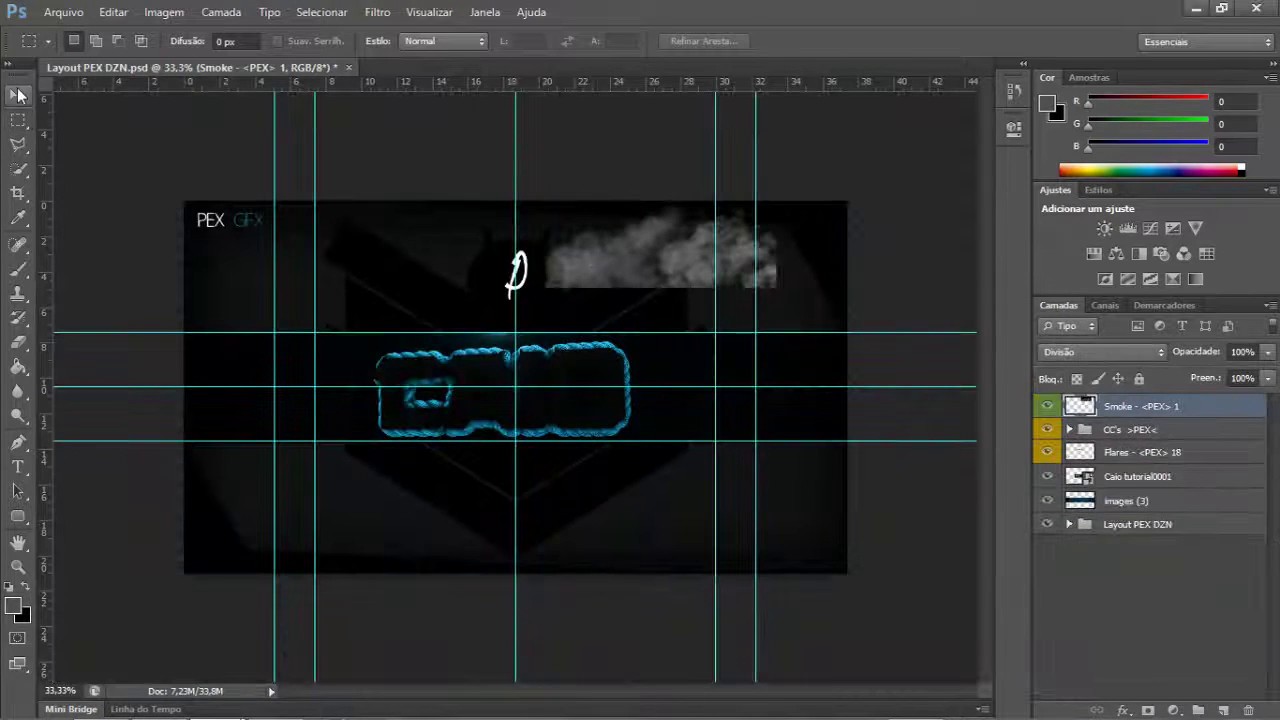
drag(673, 318, 539, 414)
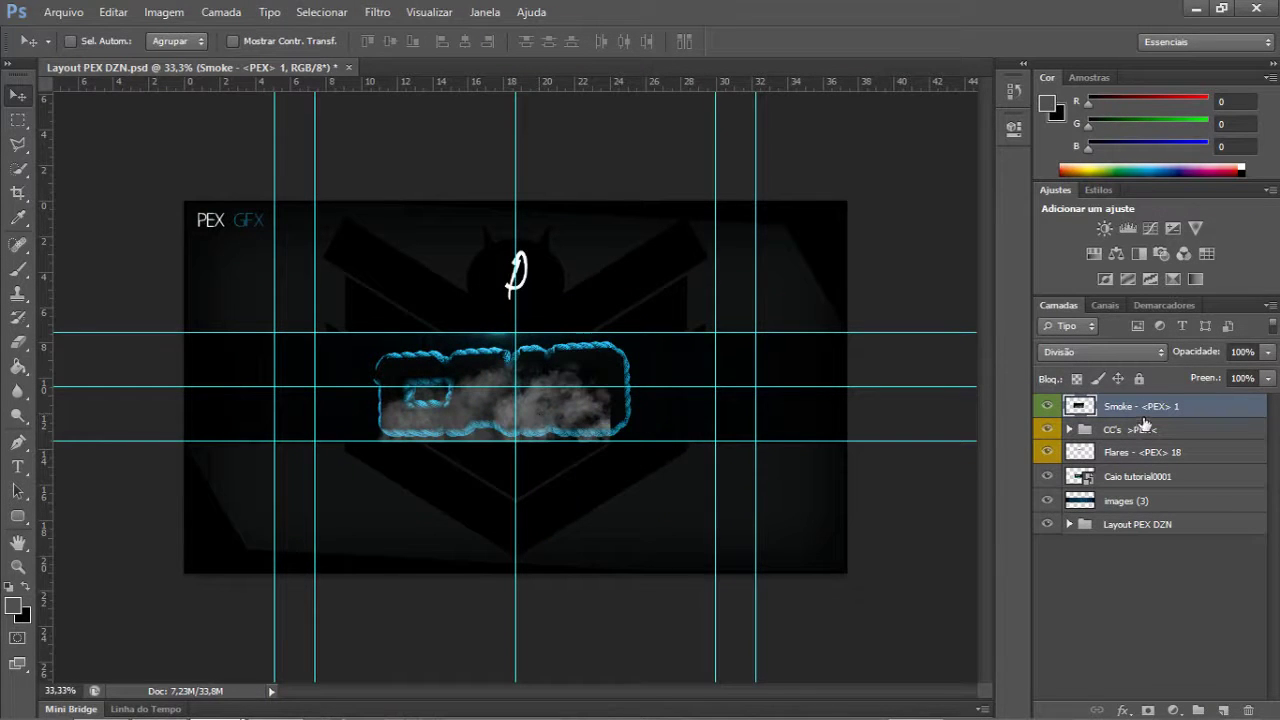
- Place the smoke layer directly beneath the lettering layer and set its opacity to 20%
click(1267, 378)
drag(1230, 370, 1199, 370)
drag(1193, 414, 1160, 476)
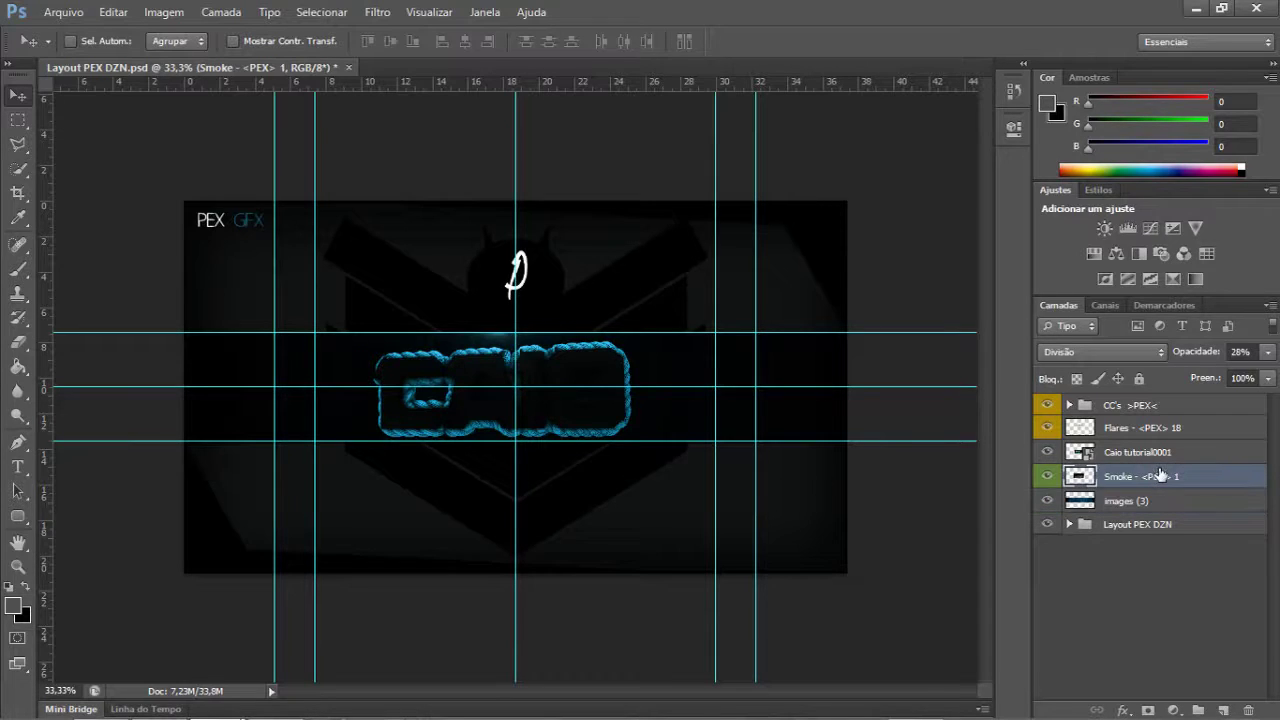
click(1270, 353)
drag(1196, 374, 1193, 374)
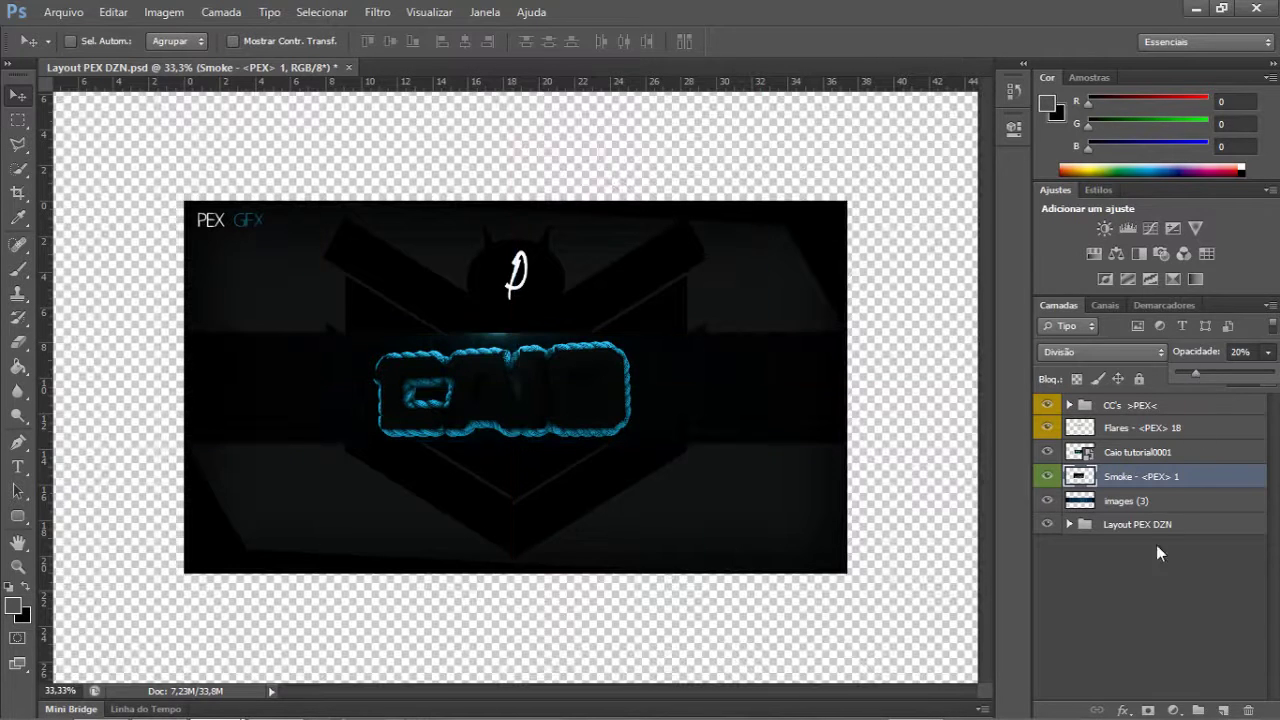
click(1156, 544)
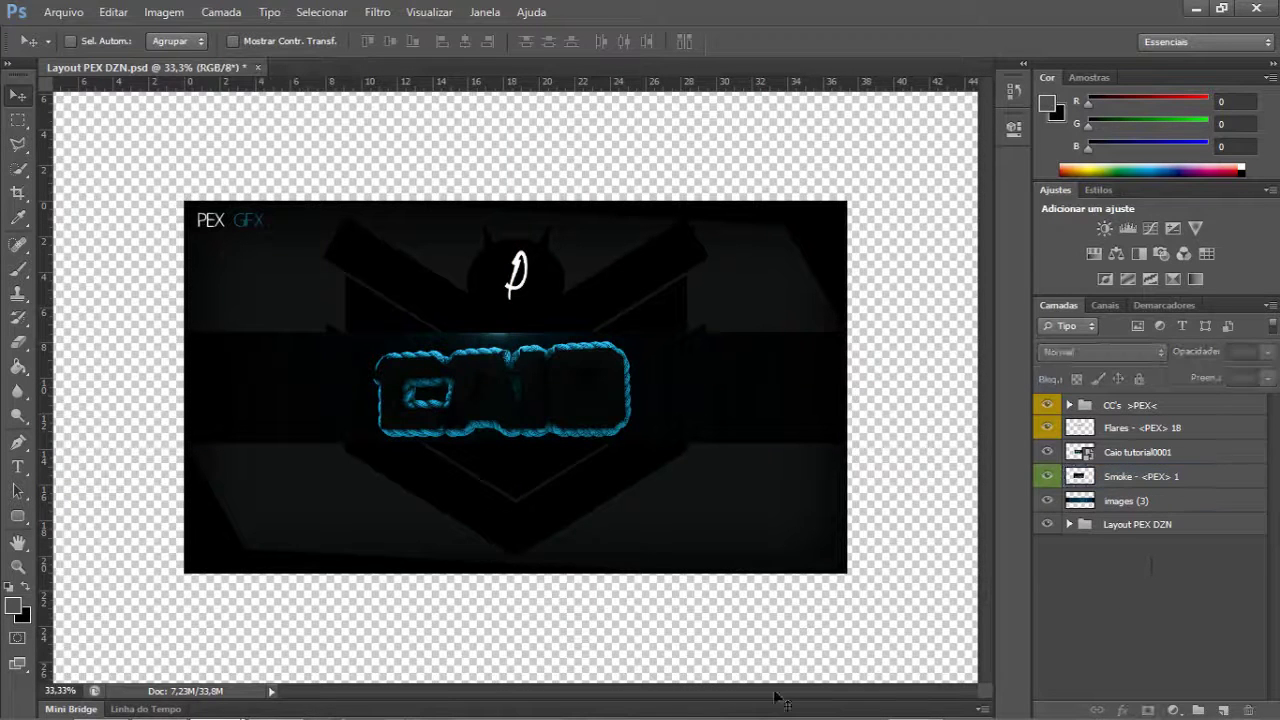
- Return to the Pack GFX document, browse its Smokes, PNG's and Sparks groups, and preview Space - <PEX> 1 in the Space group
click(329, 600)
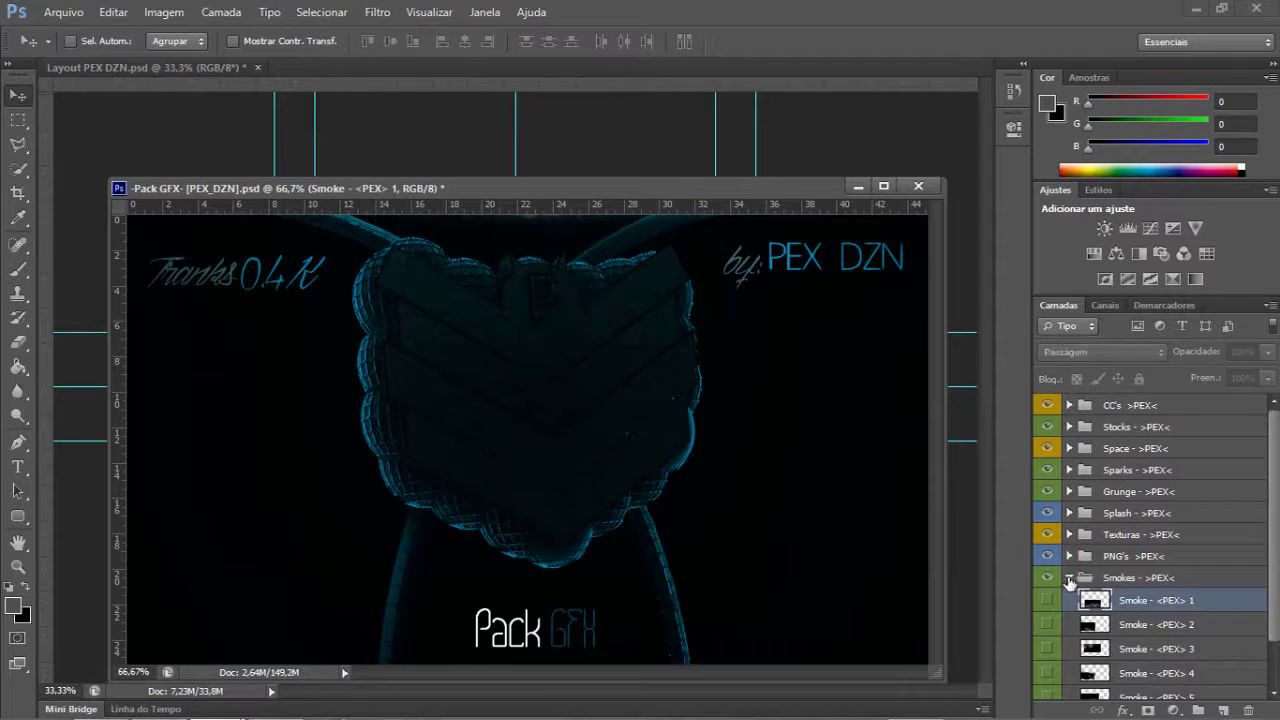
click(1069, 578)
click(1069, 556)
click(1069, 556)
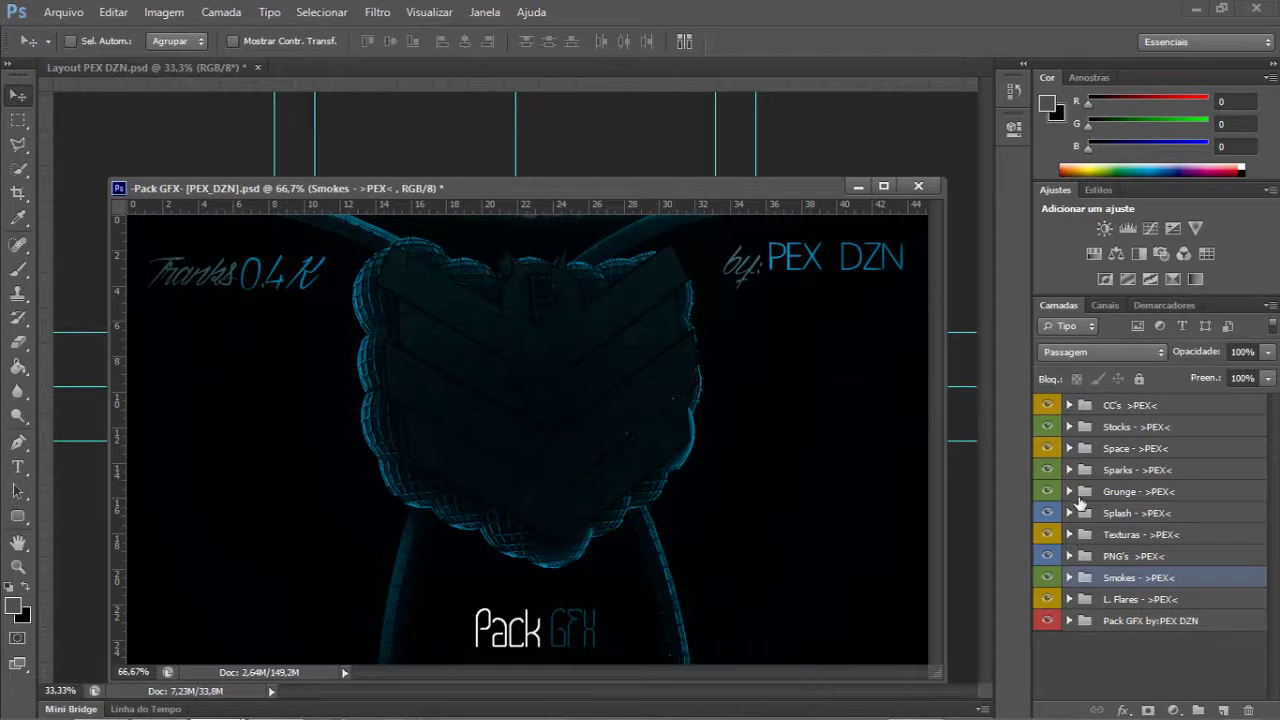
click(1069, 470)
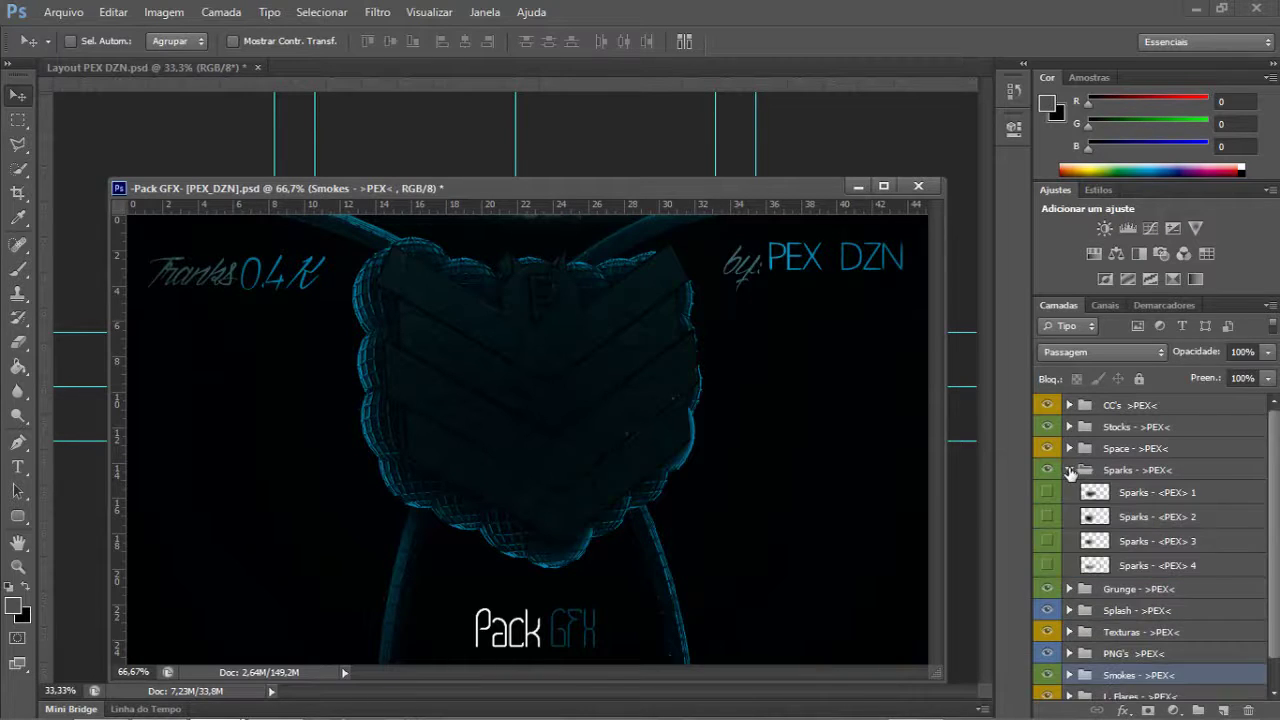
click(1069, 470)
click(1069, 448)
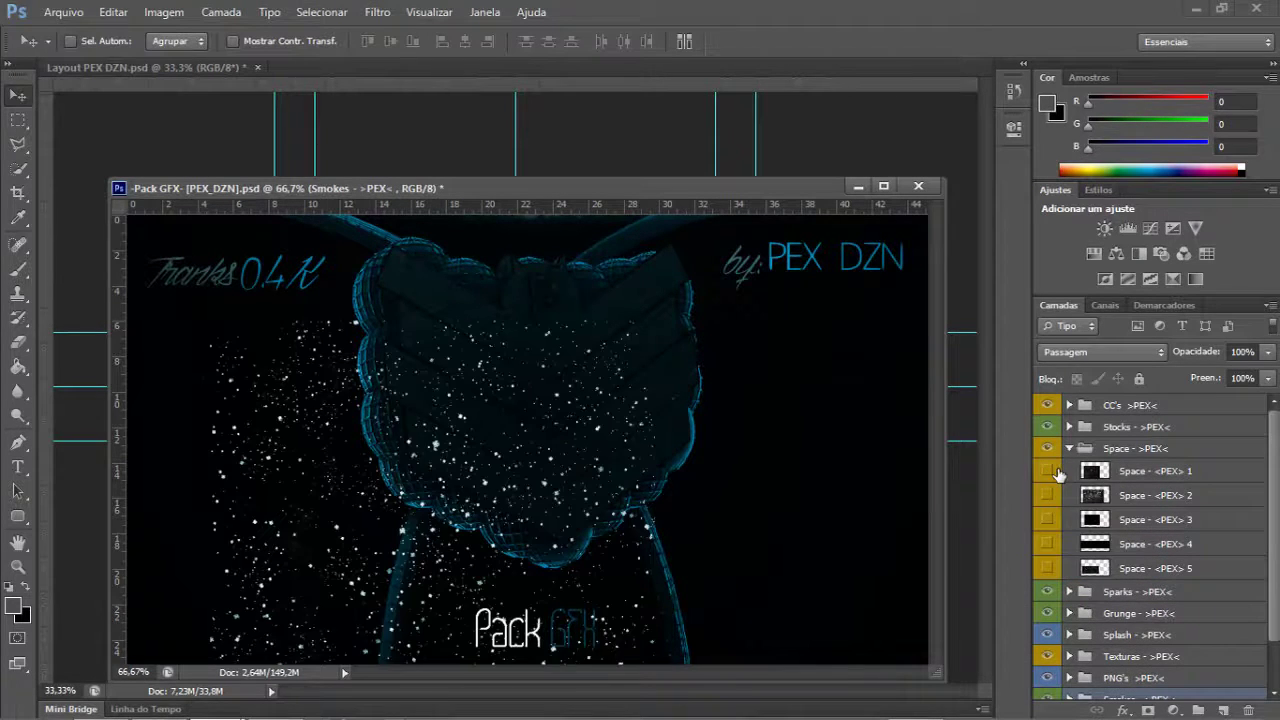
click(1052, 470)
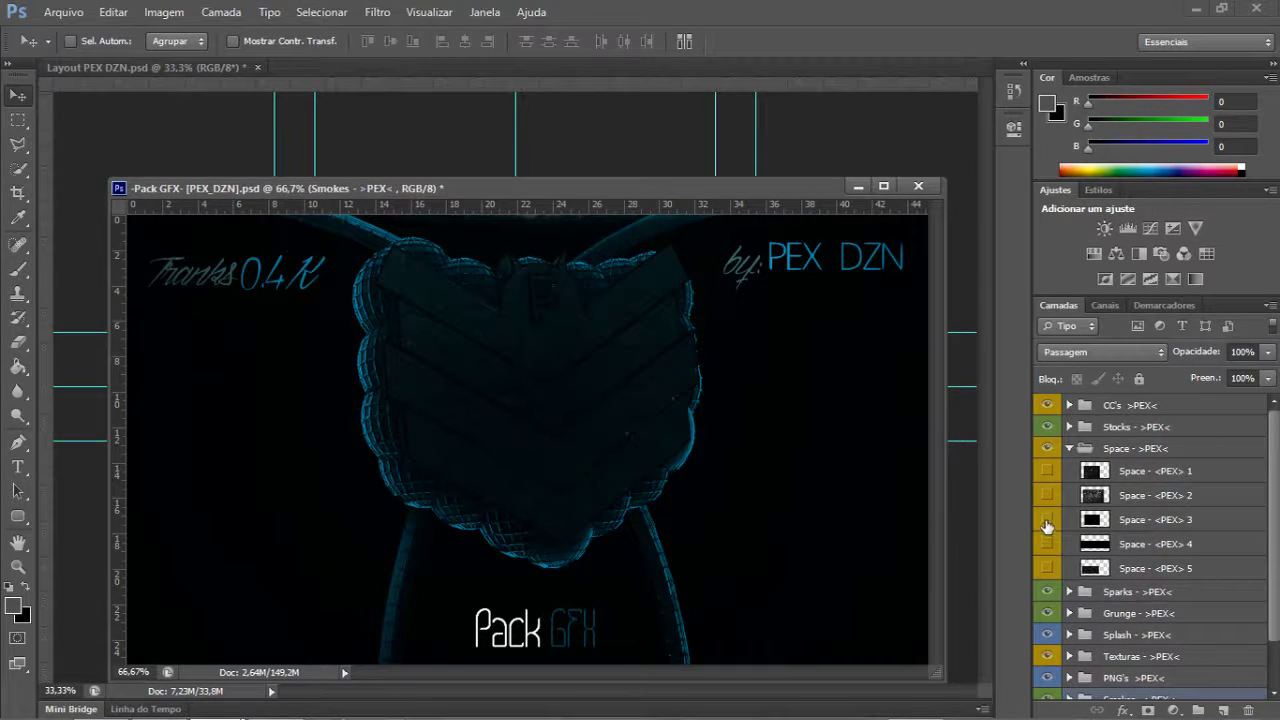
- Copy Space - <PEX> 3 into Layout PEX DZN.psd, converting its colours, and position the stars on the band beside the lettering
drag(1104, 518, 630, 125)
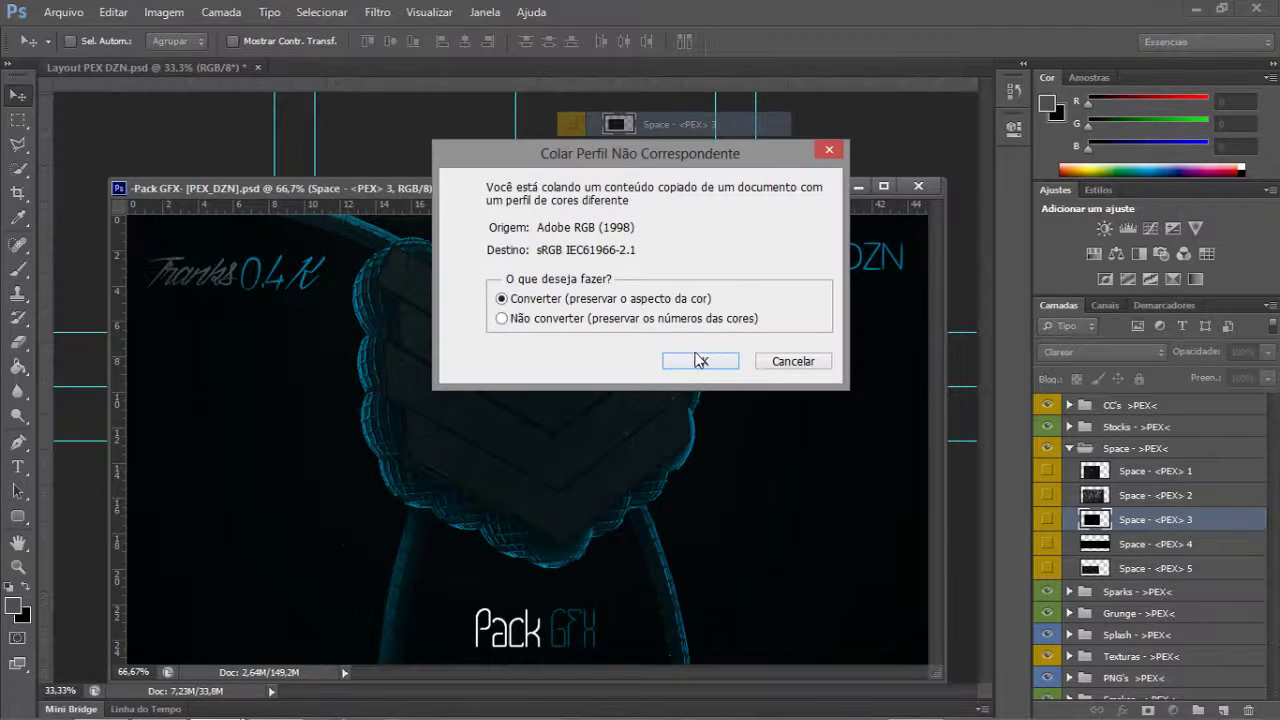
click(700, 360)
click(855, 187)
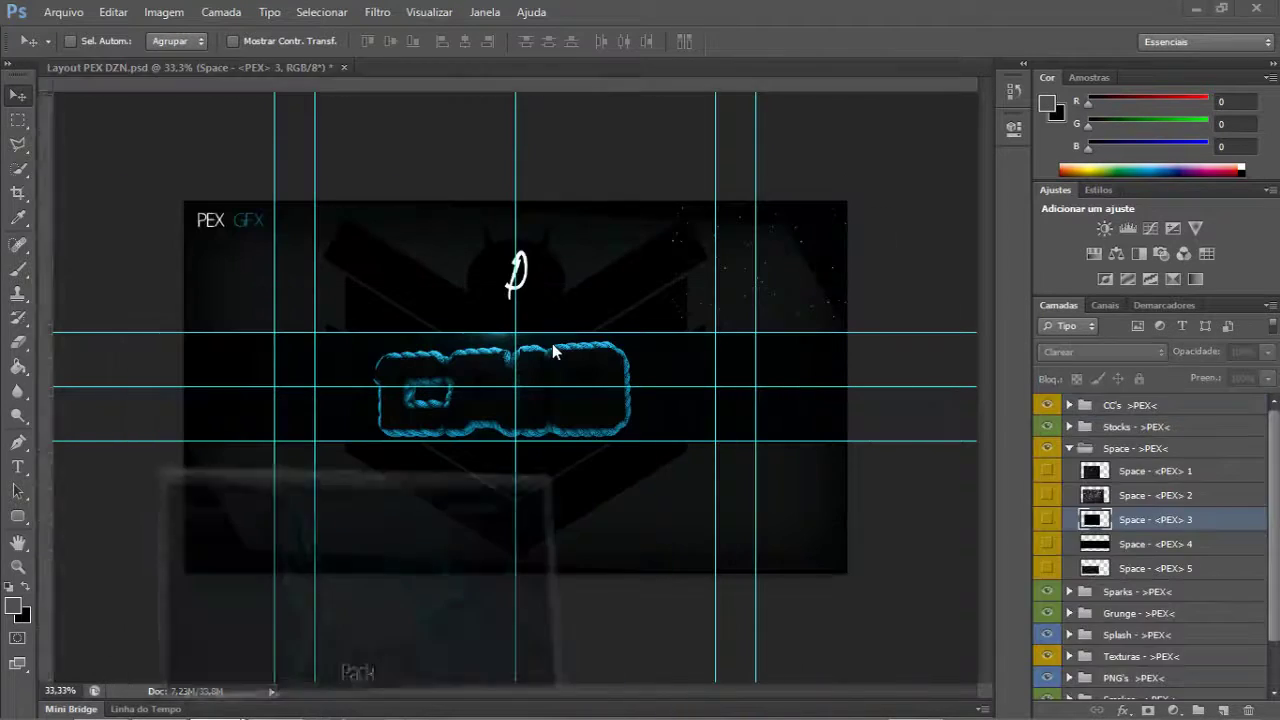
drag(647, 381, 633, 414)
click(630, 437)
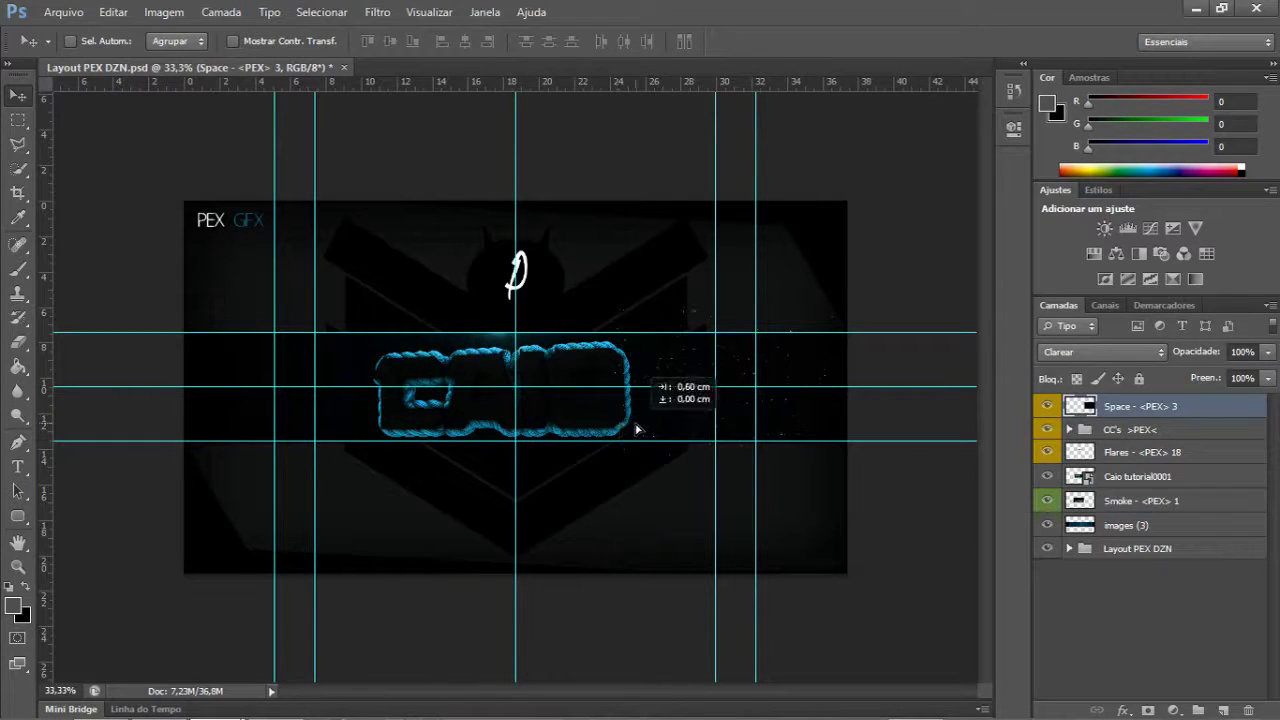
- Stretch the Space - <PEX> 3 stars to the canvas's left edge and move their layer beneath Smoke - <PEX> 1
key(ctrl+t)
drag(621, 462, 184, 471)
key(Return)
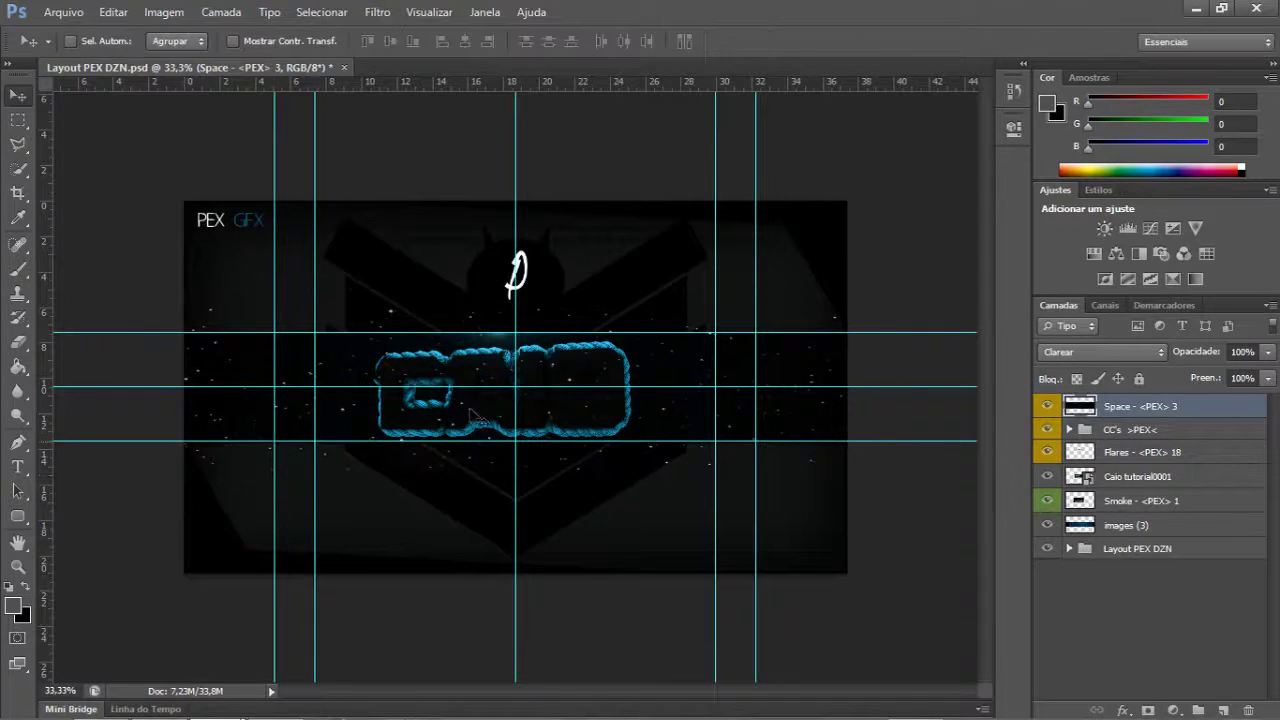
ctrl+click(1200, 452)
drag(1195, 480, 1197, 508)
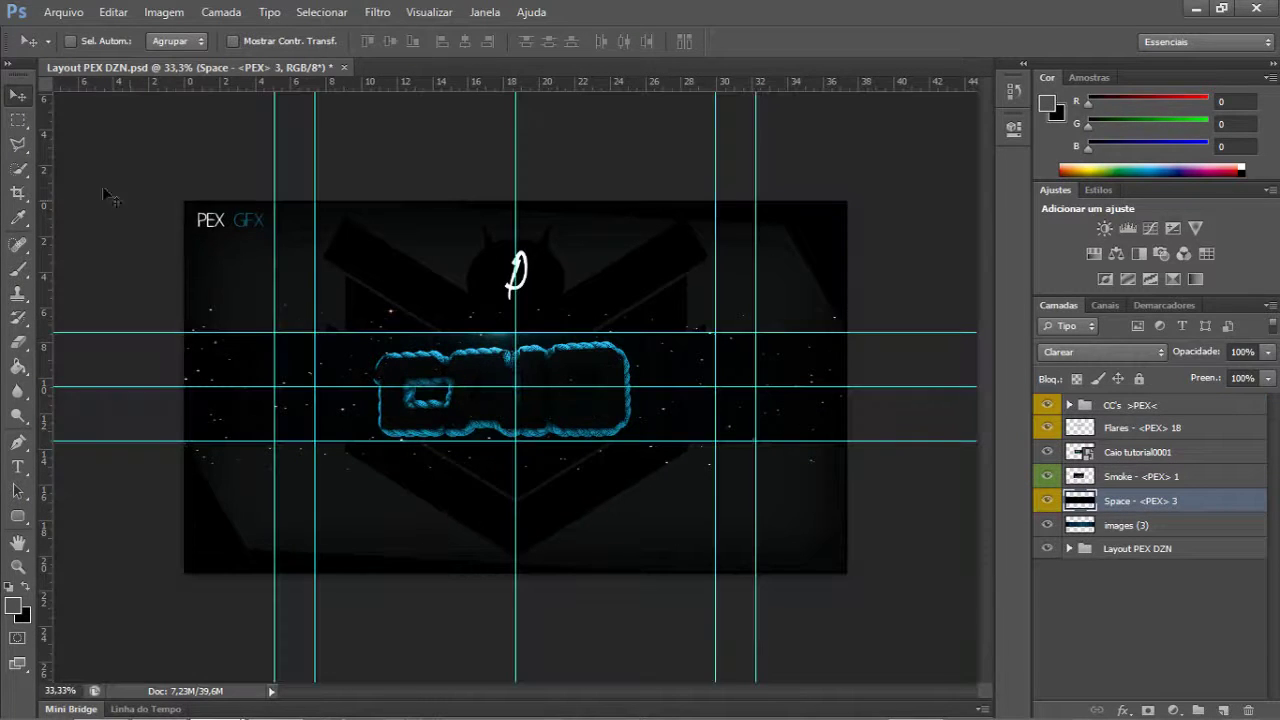
- Erase the stars above the upper horizontal guide within a rectangular selection spanning the canvas width
click(18, 119)
drag(184, 201, 1025, 330)
click(18, 341)
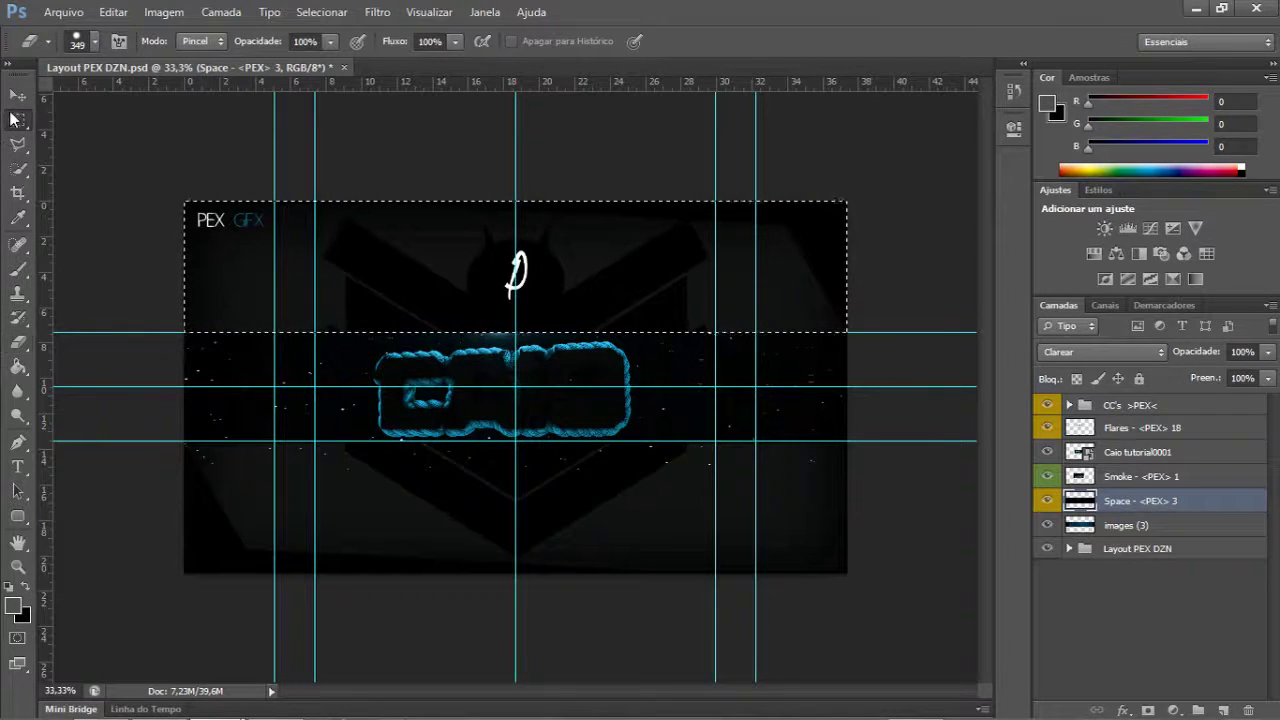
- Erase the Space - <PEX> 3 stars below the lower horizontal guide within a rectangular selection spanning the canvas width, and clear the selection
key(m)
drag(403, 260, 408, 510)
key(e)
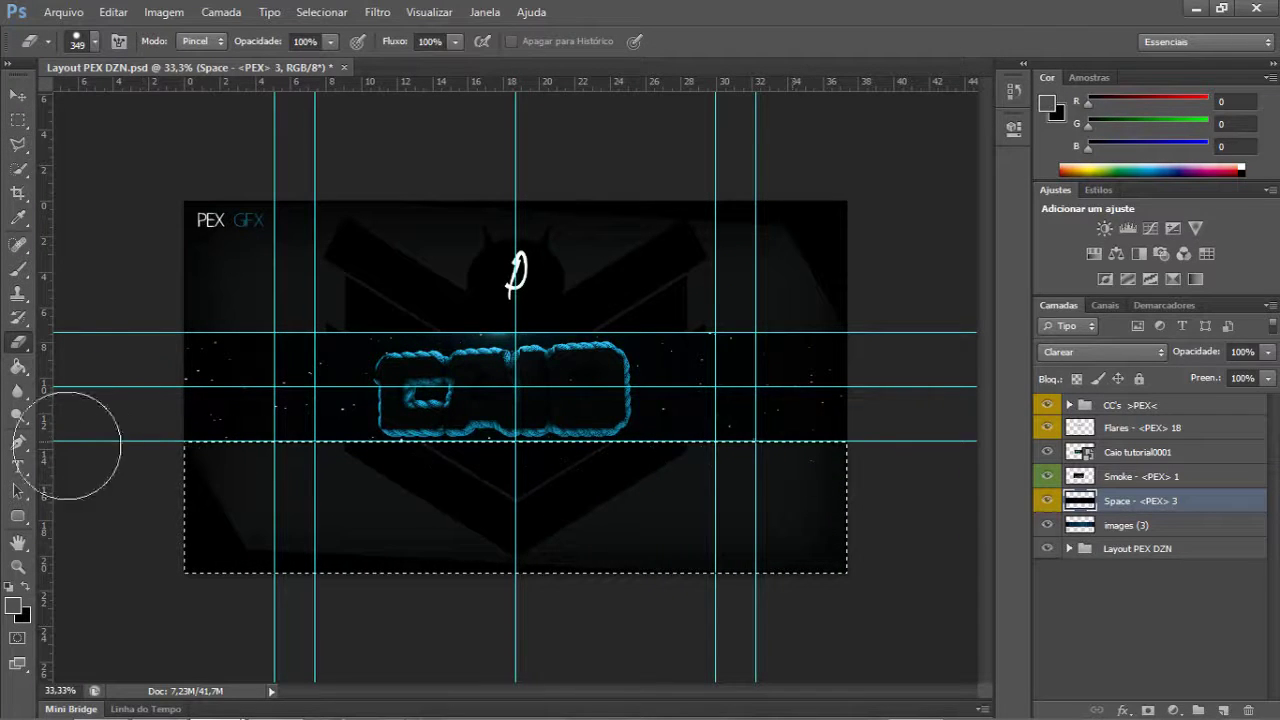
click(18, 119)
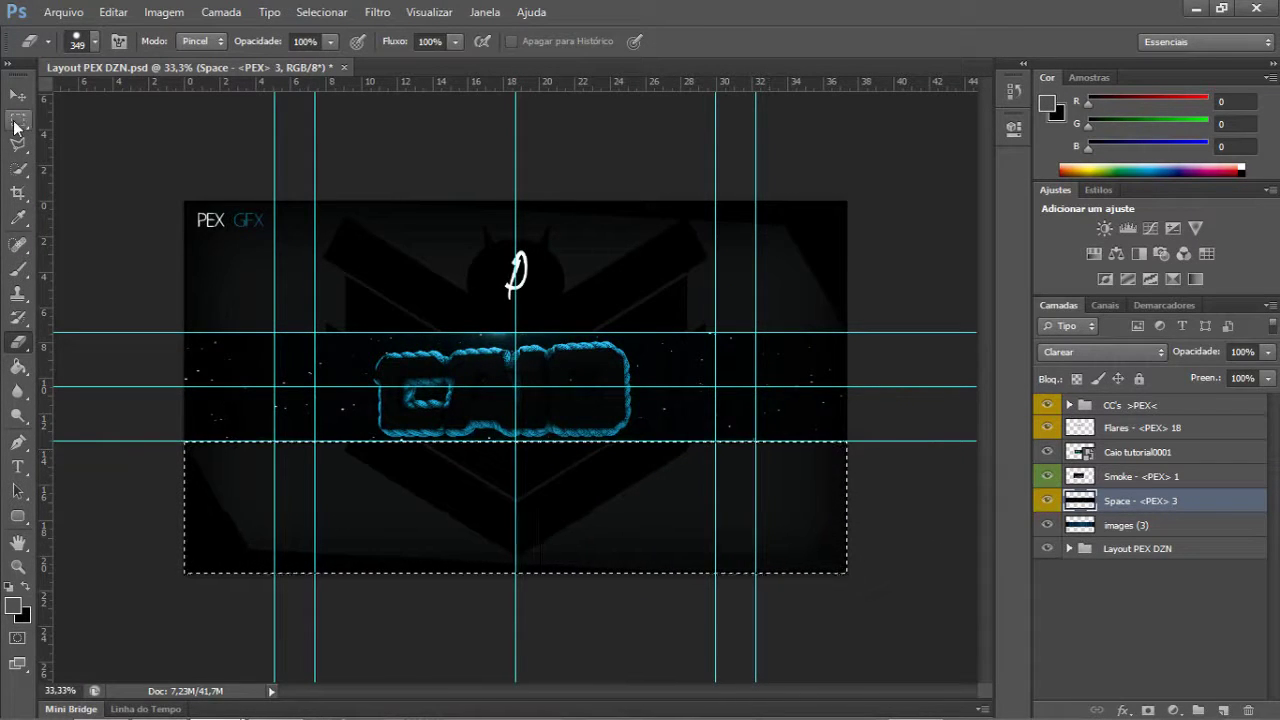
key(Delete)
click(409, 503)
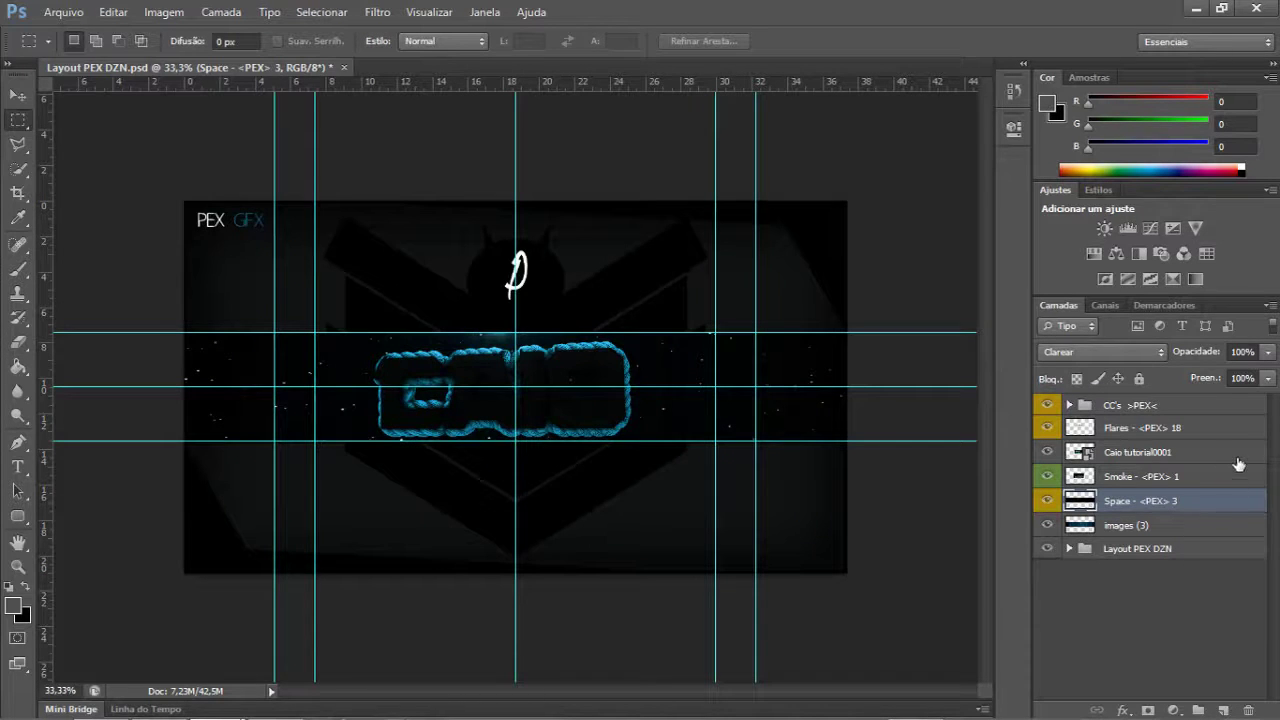
- Set the Space - <PEX> 3 layer's opacity to 51% and hide the images (3) layer after comparing the band with it
click(1267, 352)
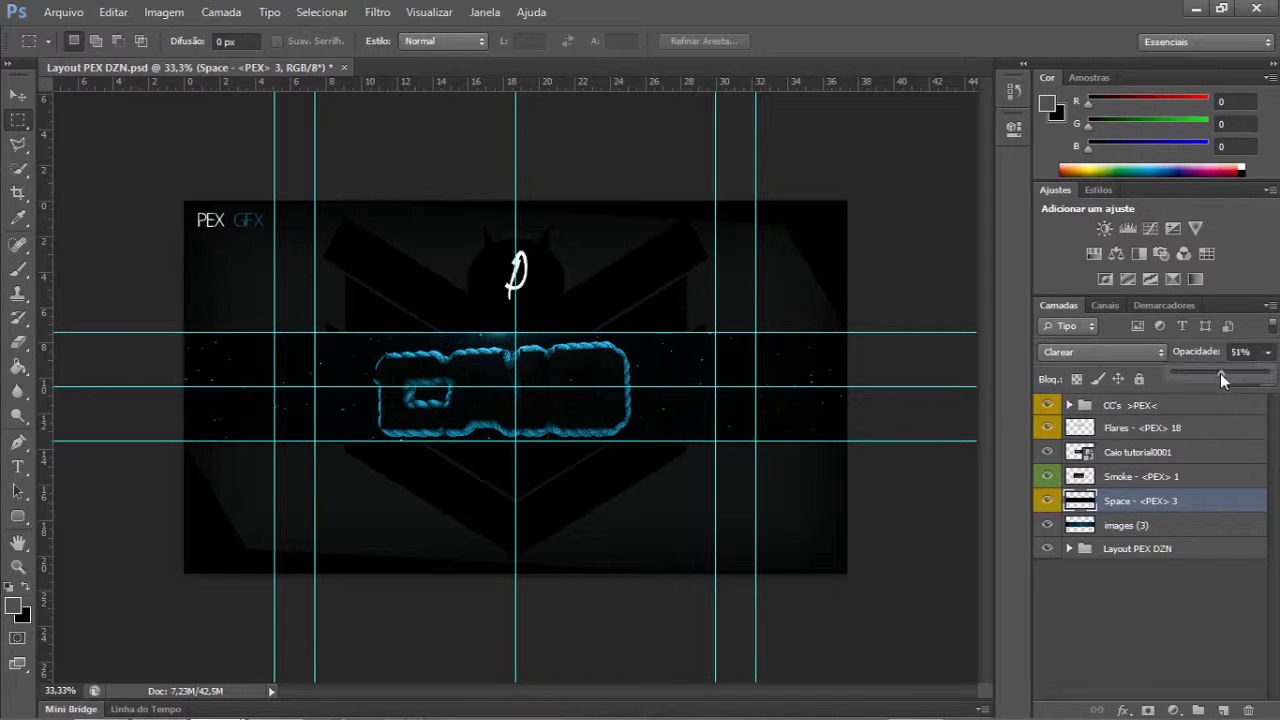
drag(1207, 377, 1259, 386)
click(1047, 526)
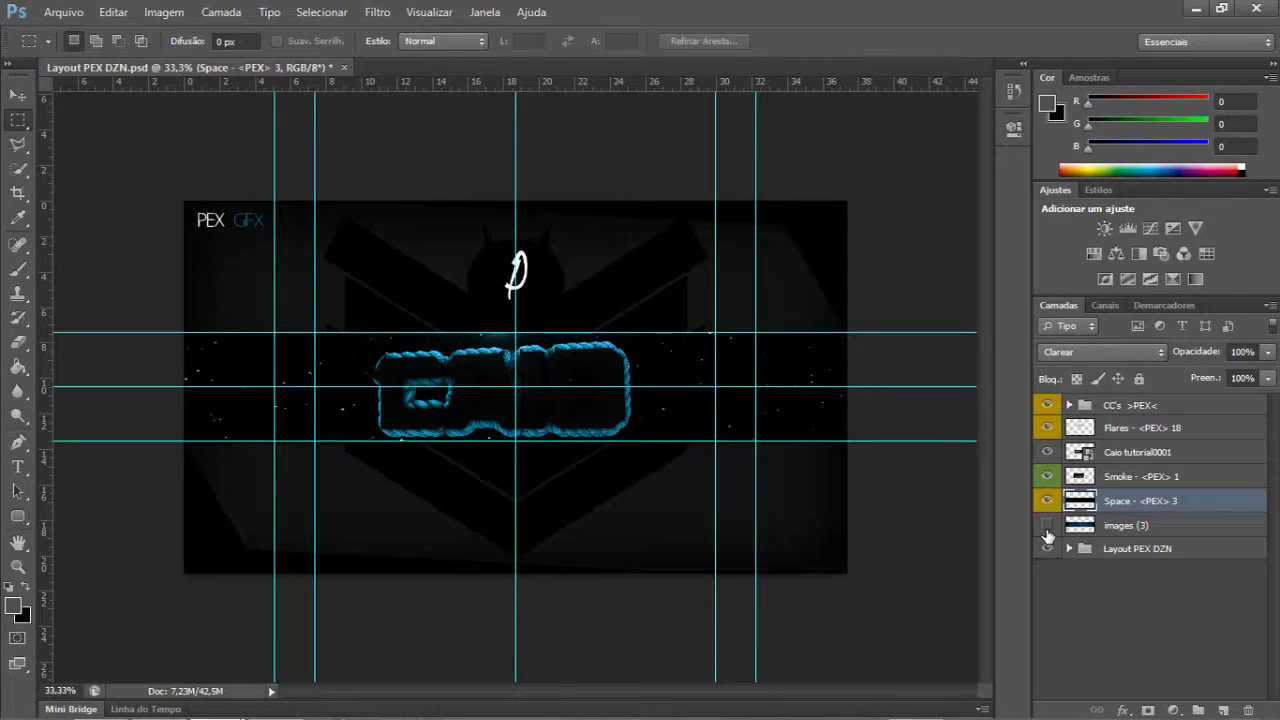
click(1267, 352)
drag(1265, 377, 1224, 377)
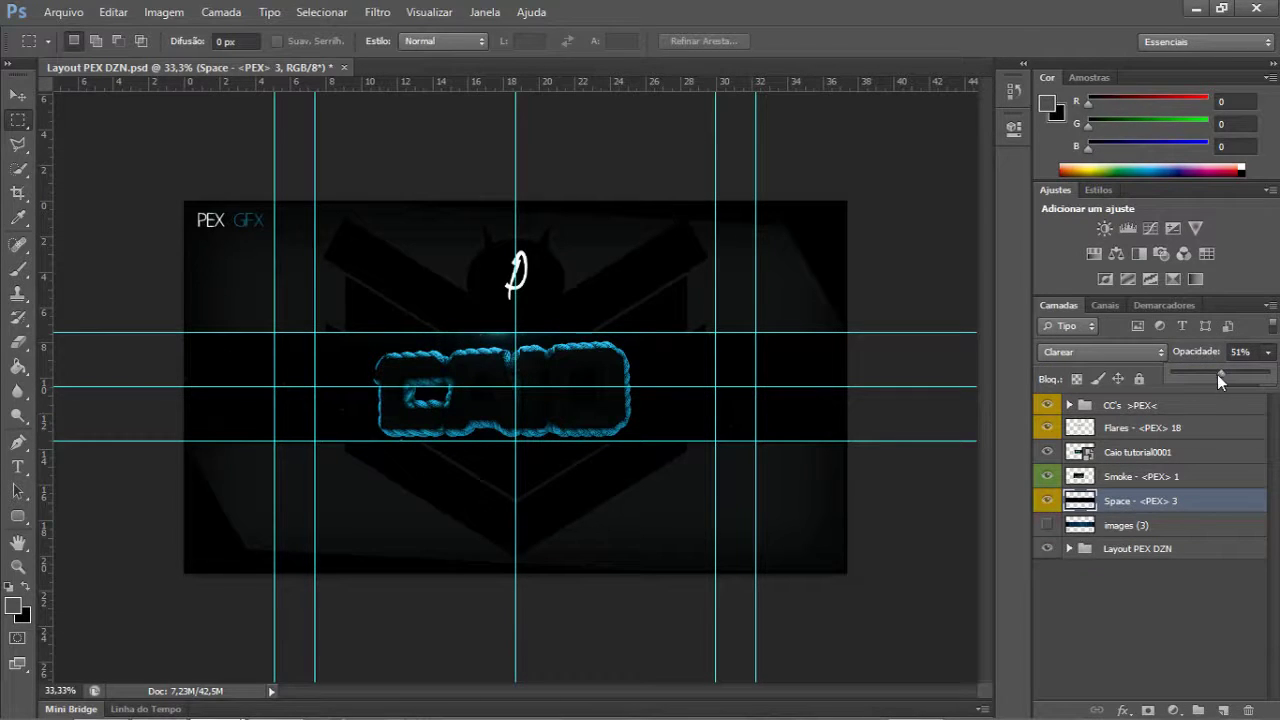
click(1150, 613)
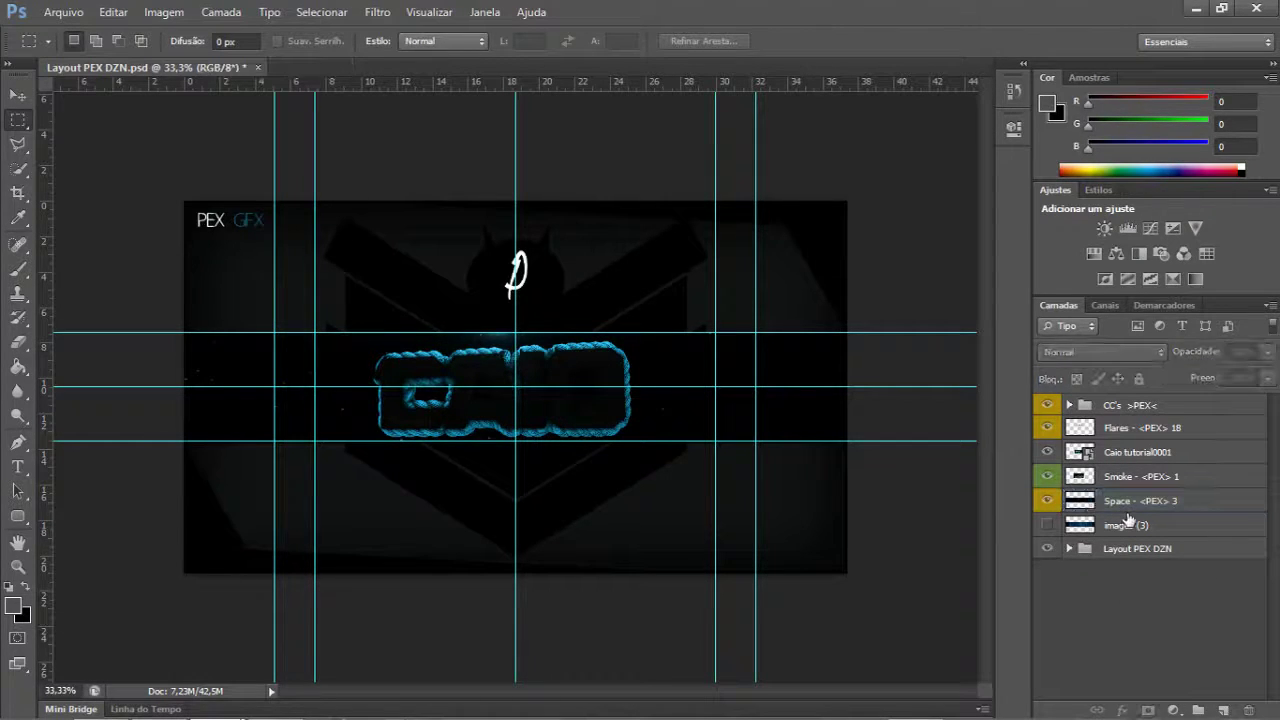
click(1062, 527)
click(1057, 526)
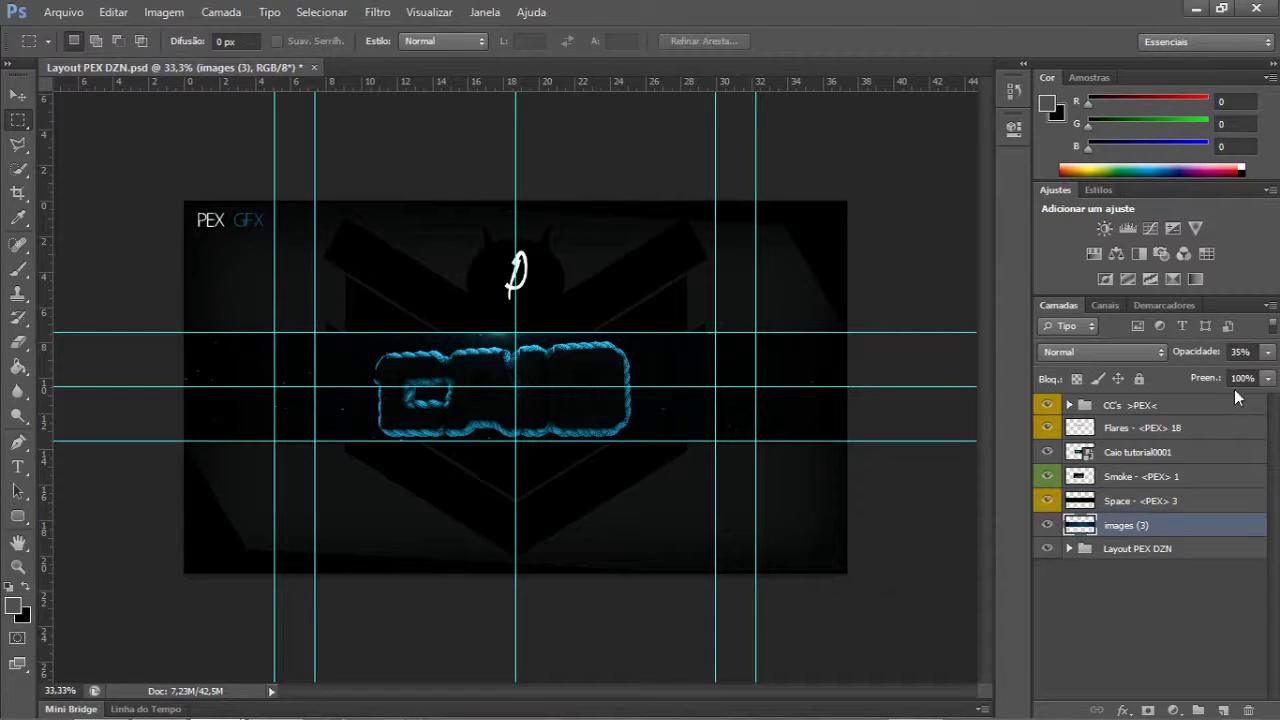
click(1047, 525)
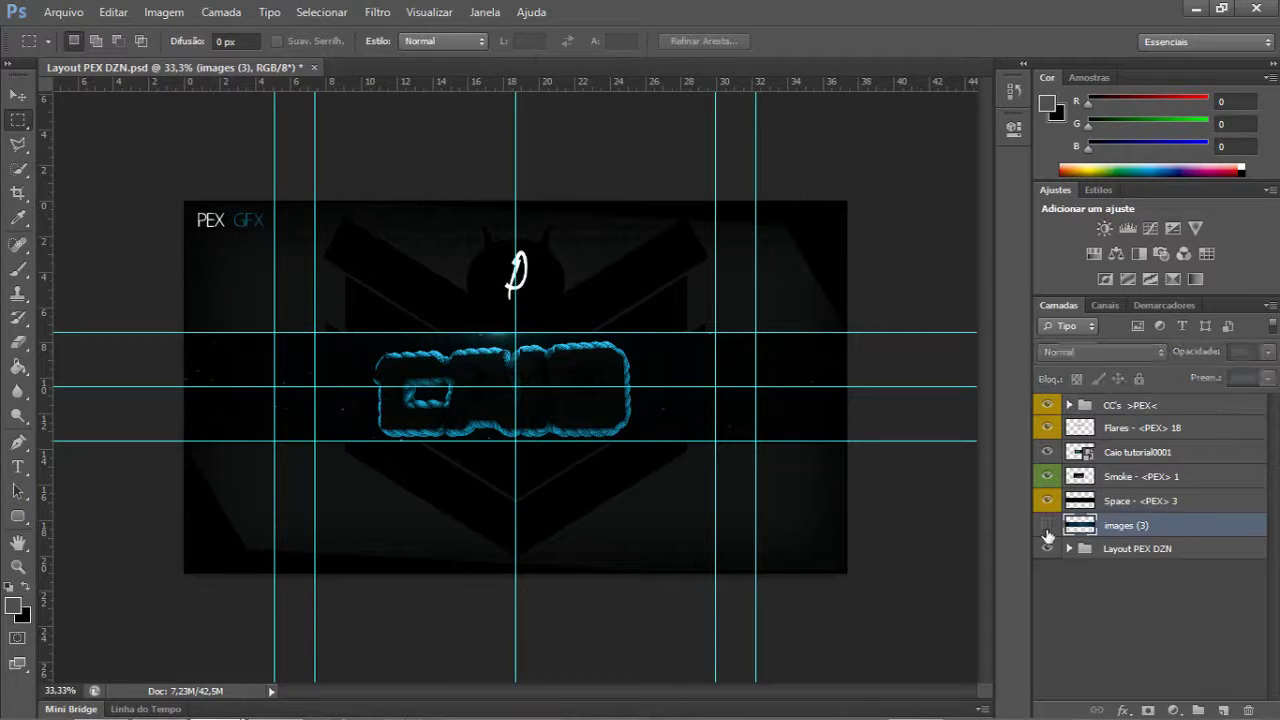
- Duplicate the Space - <PEX> 3 layer and shift the copy horizontally to the right by about 46 px
click(1159, 503)
key(ctrl+j)
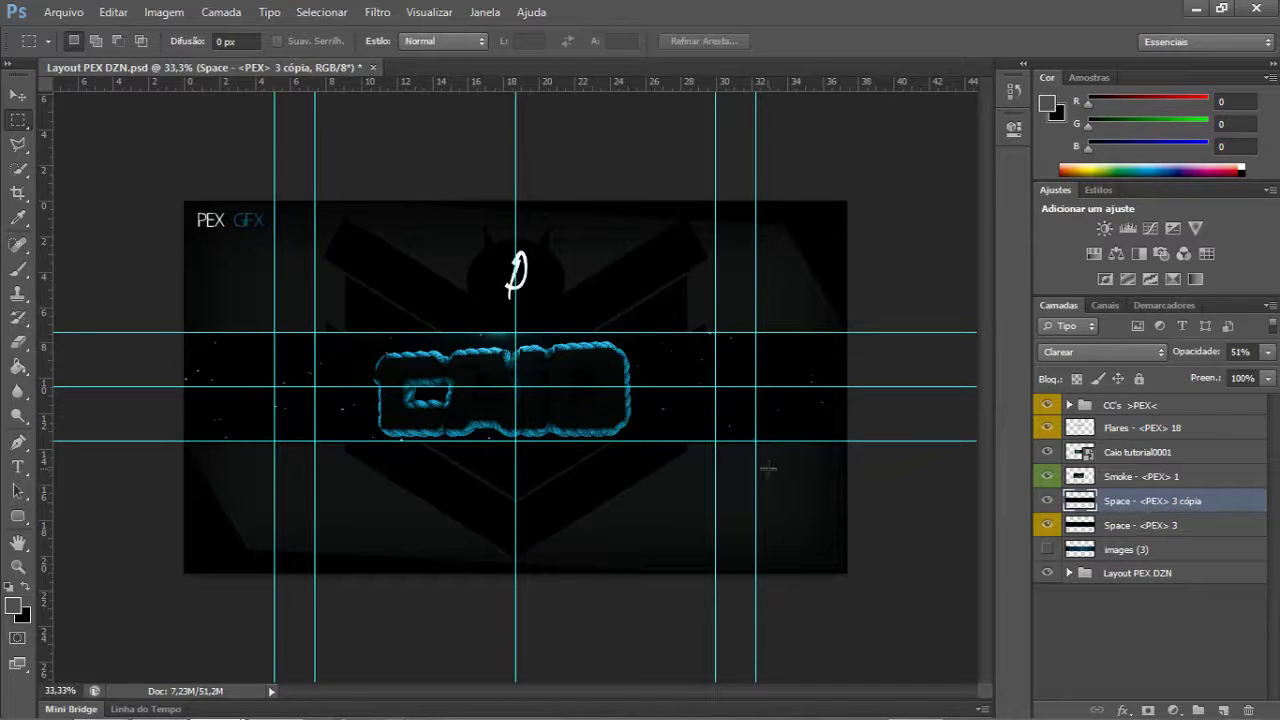
key(ctrl+t)
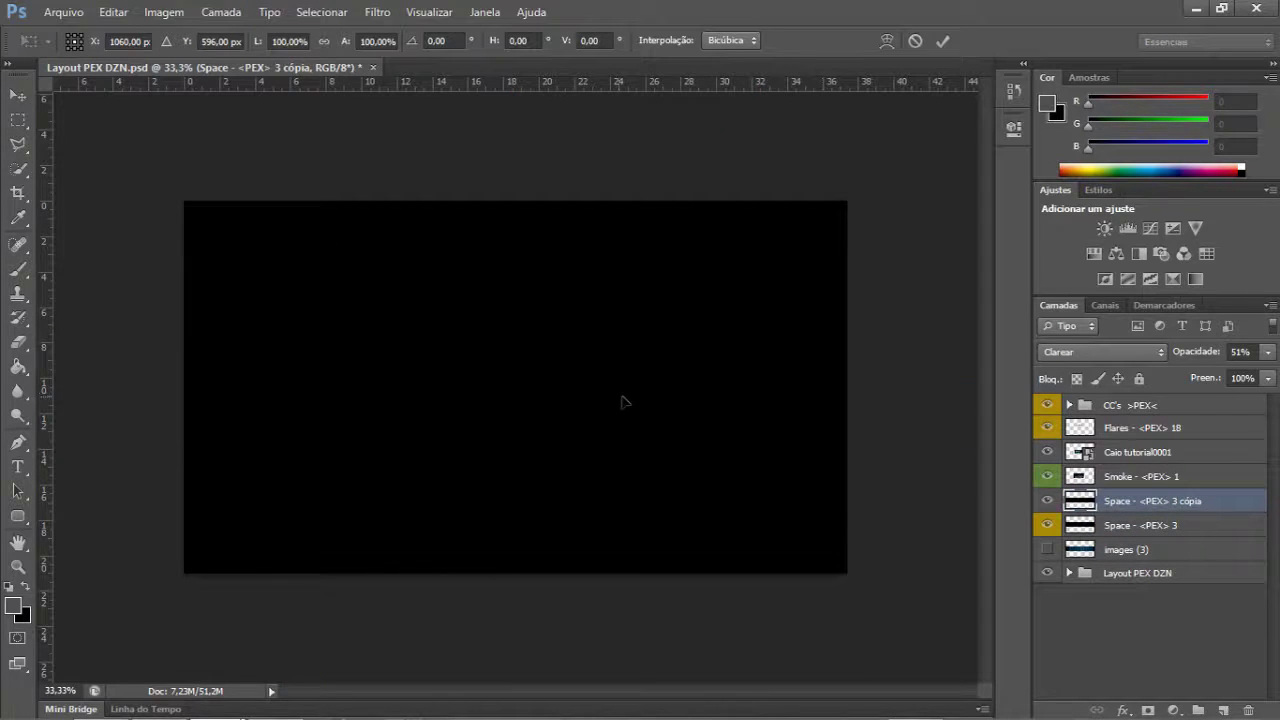
drag(620, 398, 639, 402)
key(Return)
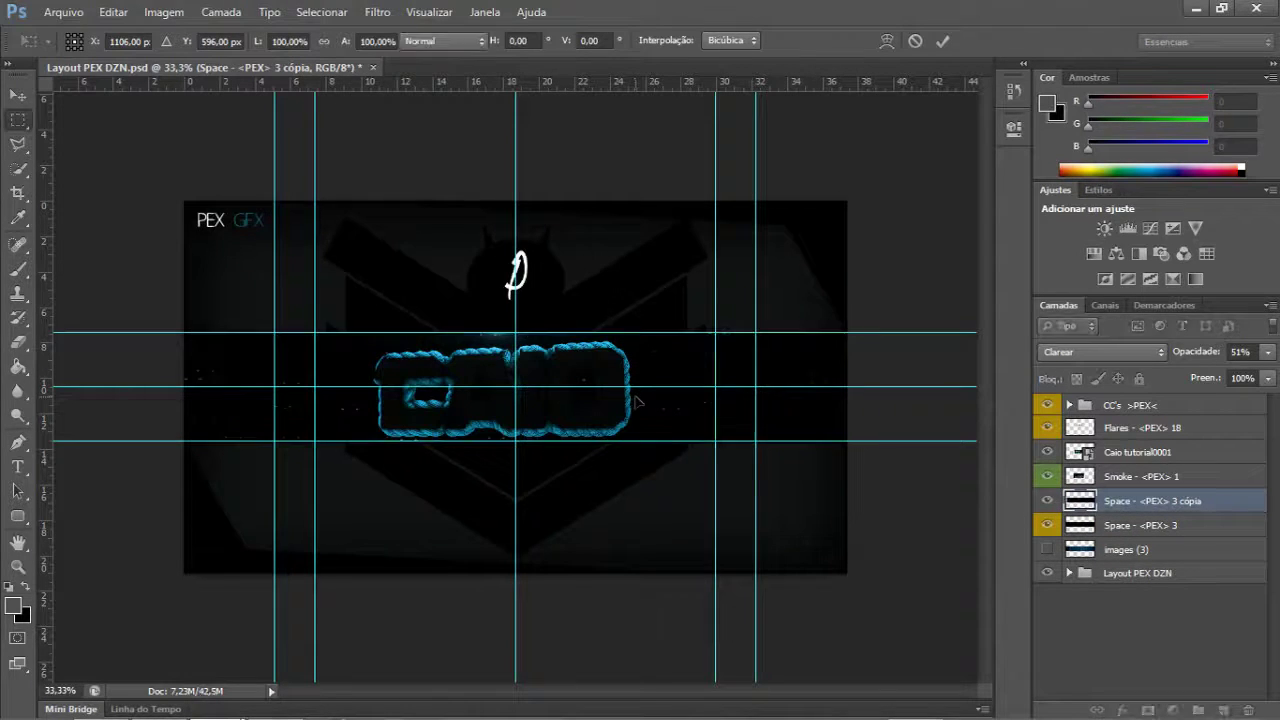
key(m)
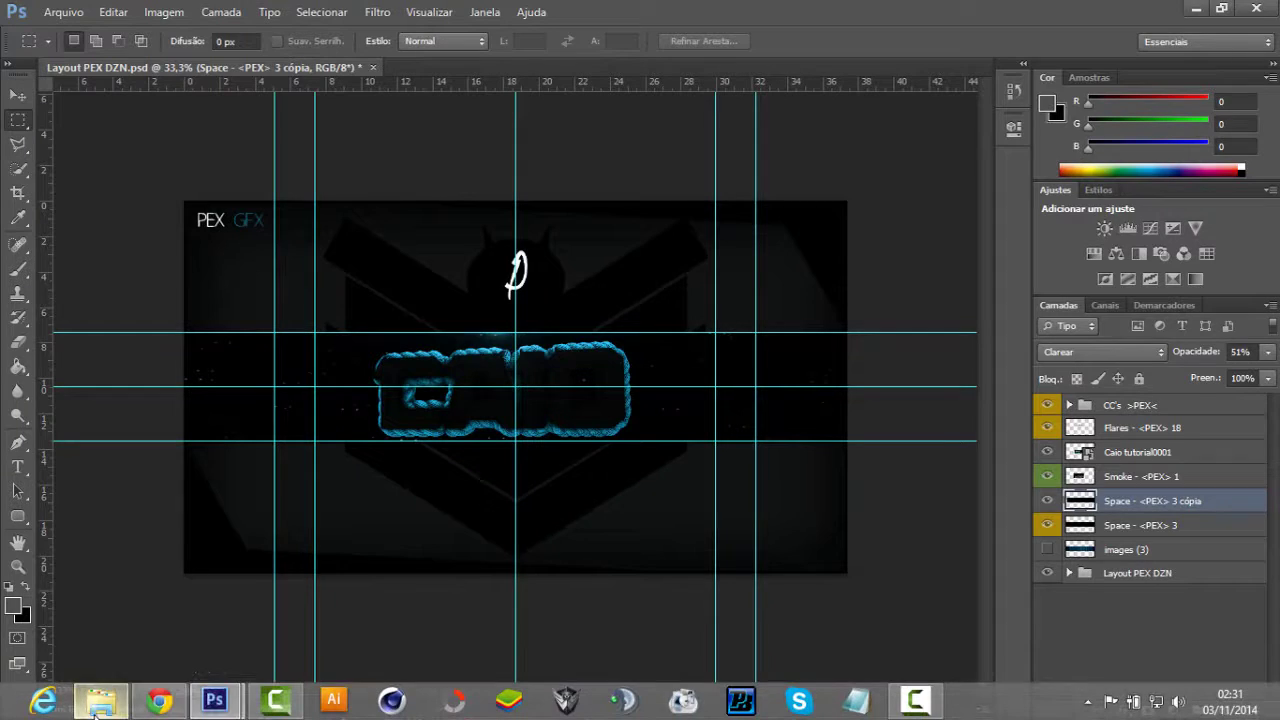
- Browse the Imagens library in File Explorer, view the Carai muito foda picture, and return to the Photoshop document
click(100, 700)
click(653, 467)
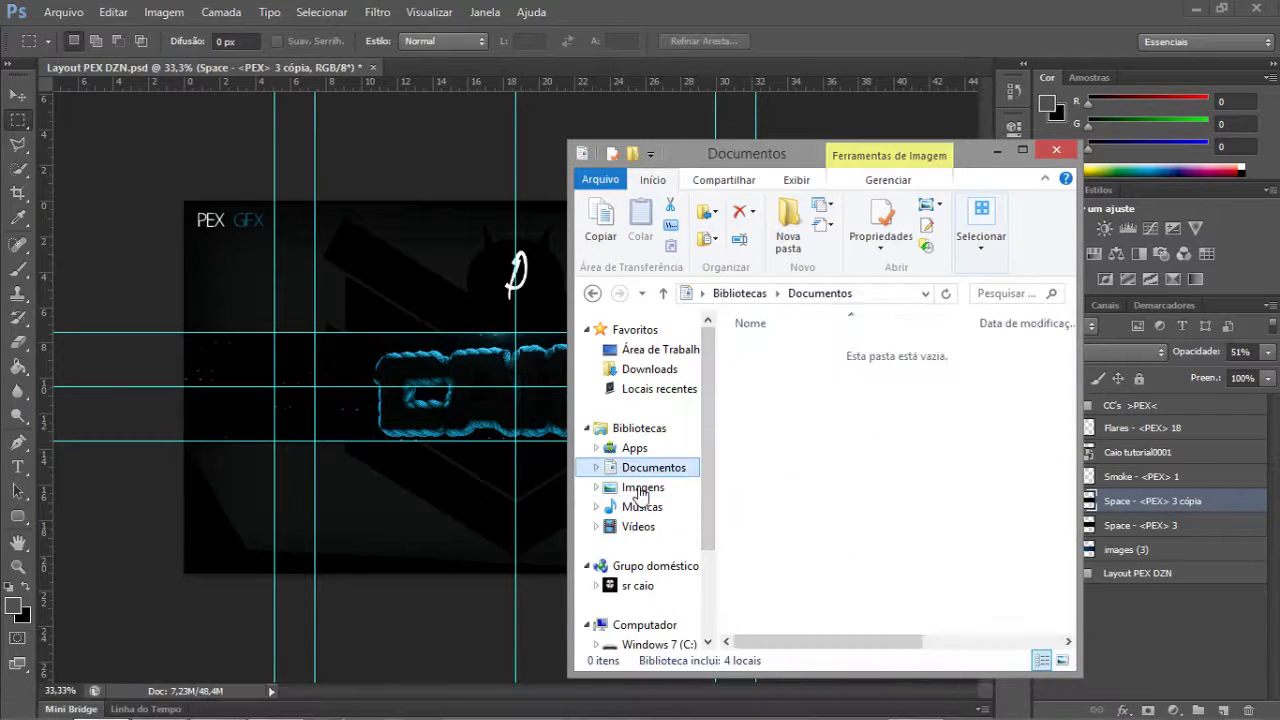
click(642, 487)
scroll(793, 548, down, 10)
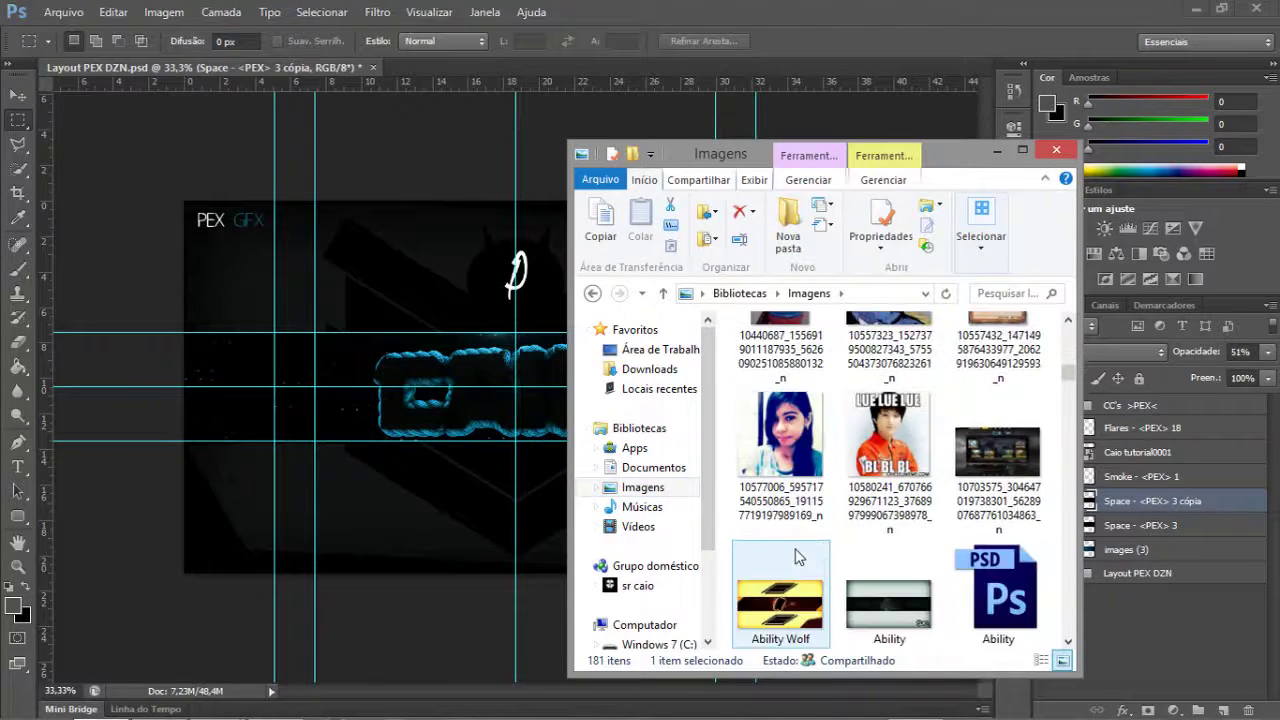
scroll(800, 555, down, 10)
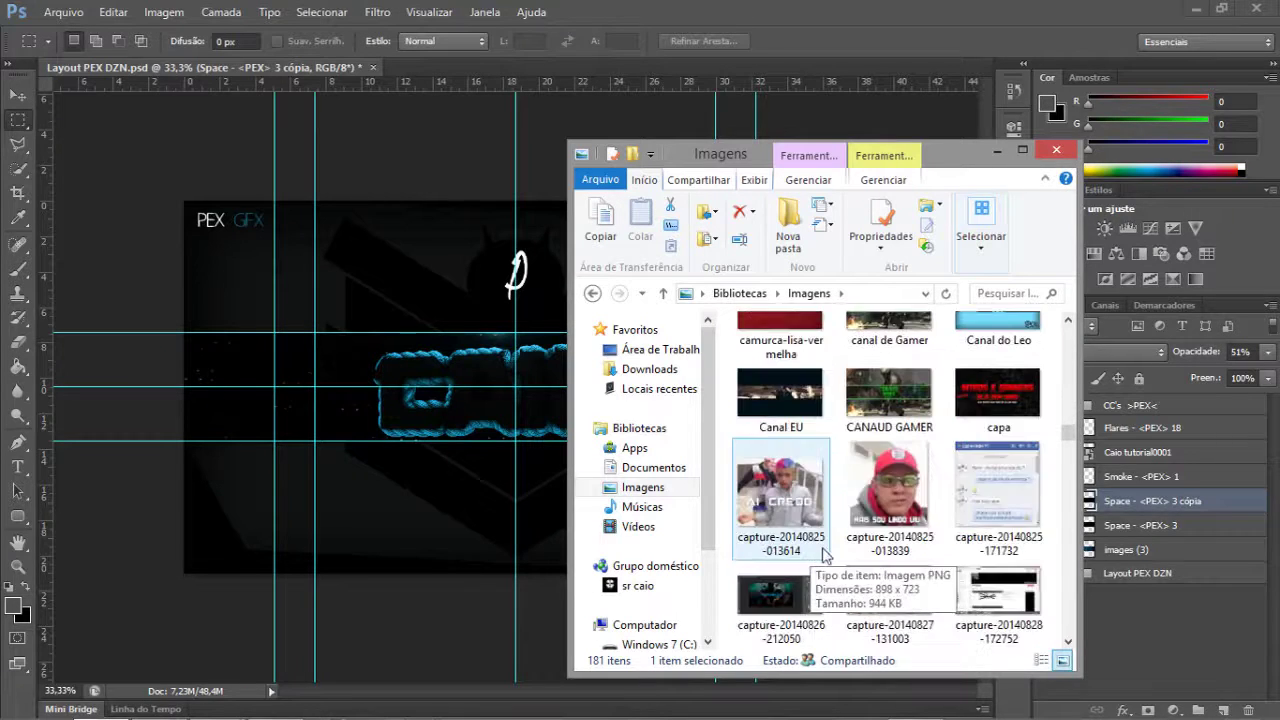
double_click(905, 540)
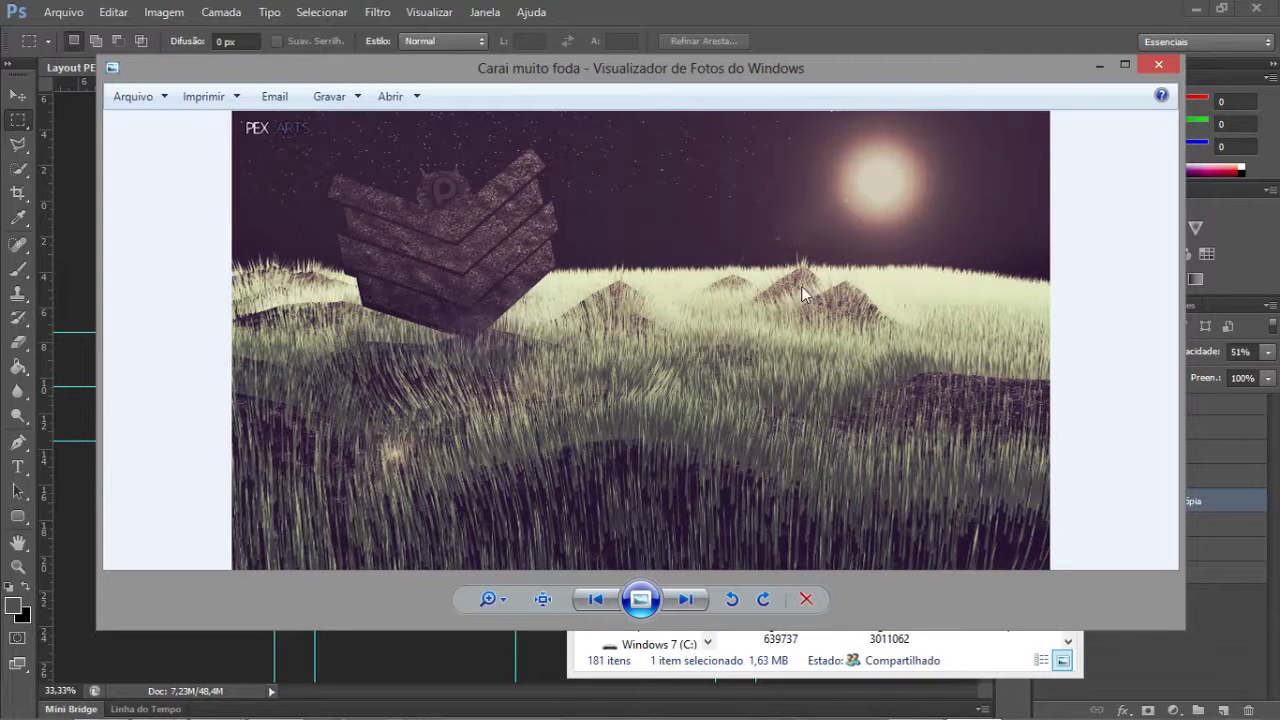
click(1174, 64)
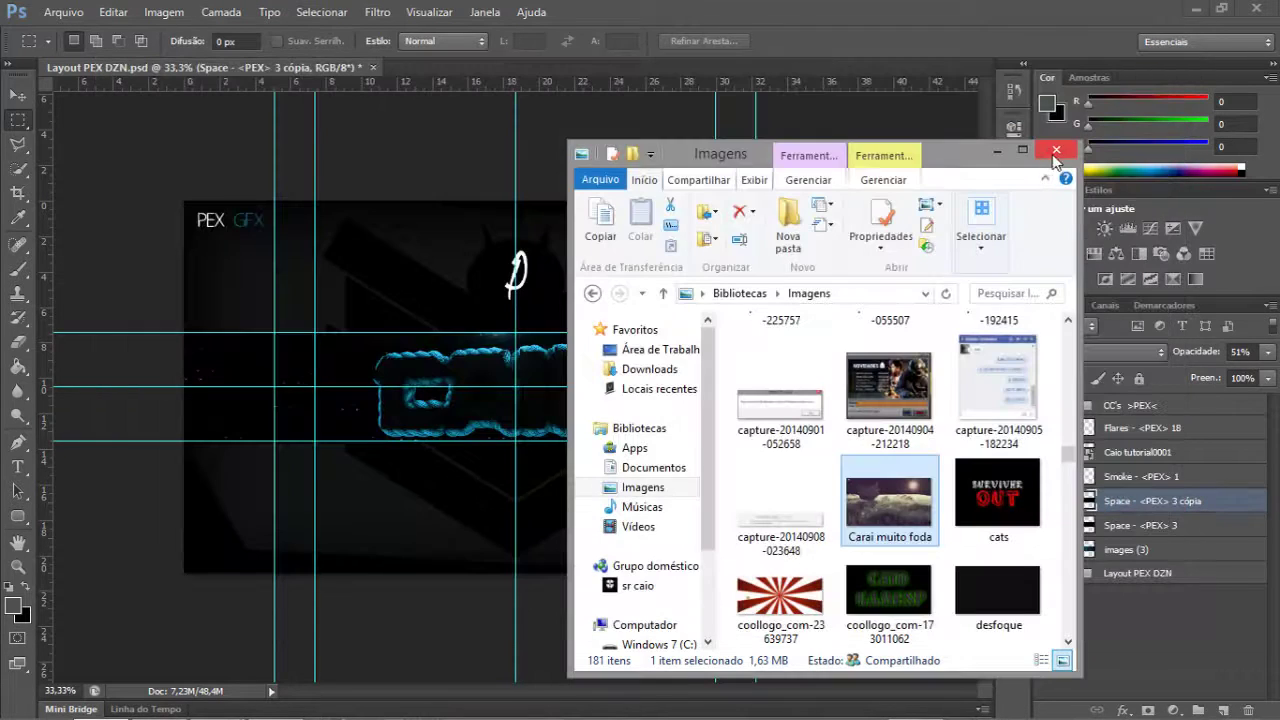
click(997, 150)
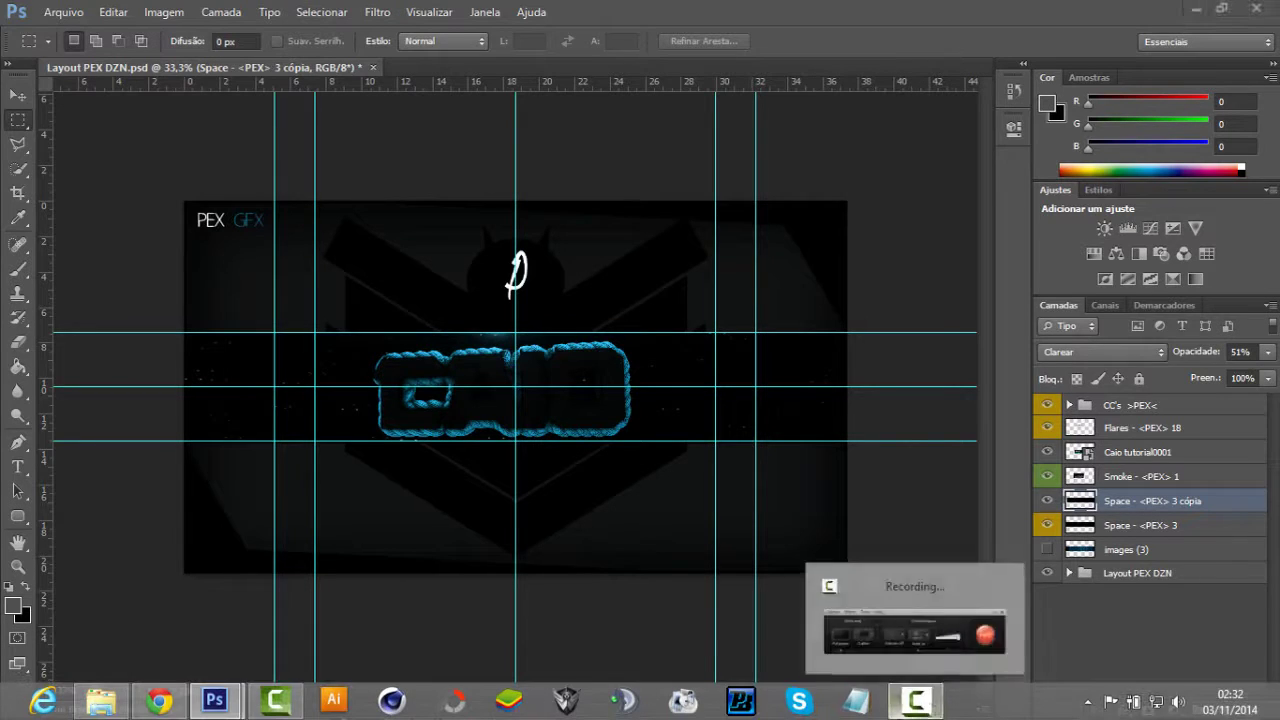
click(915, 702)
click(915, 708)
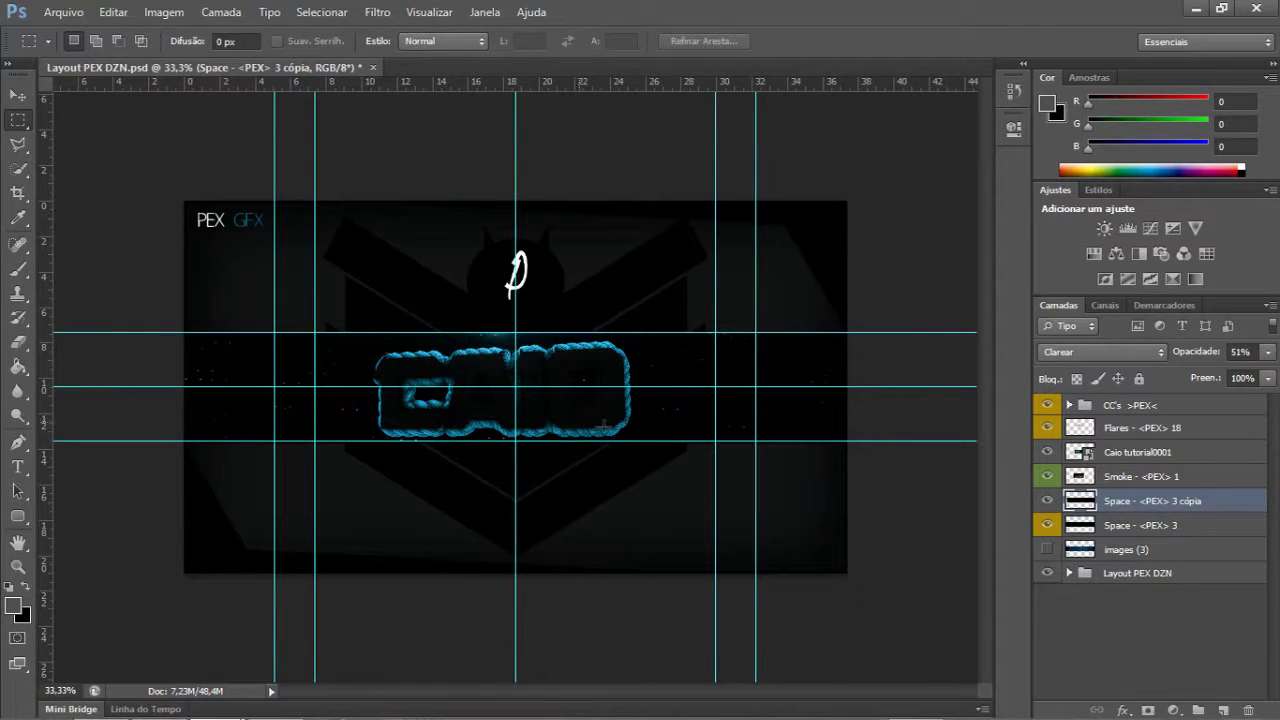
- Compare the artwork with and without the guides and leave the guides hidden
click(18, 95)
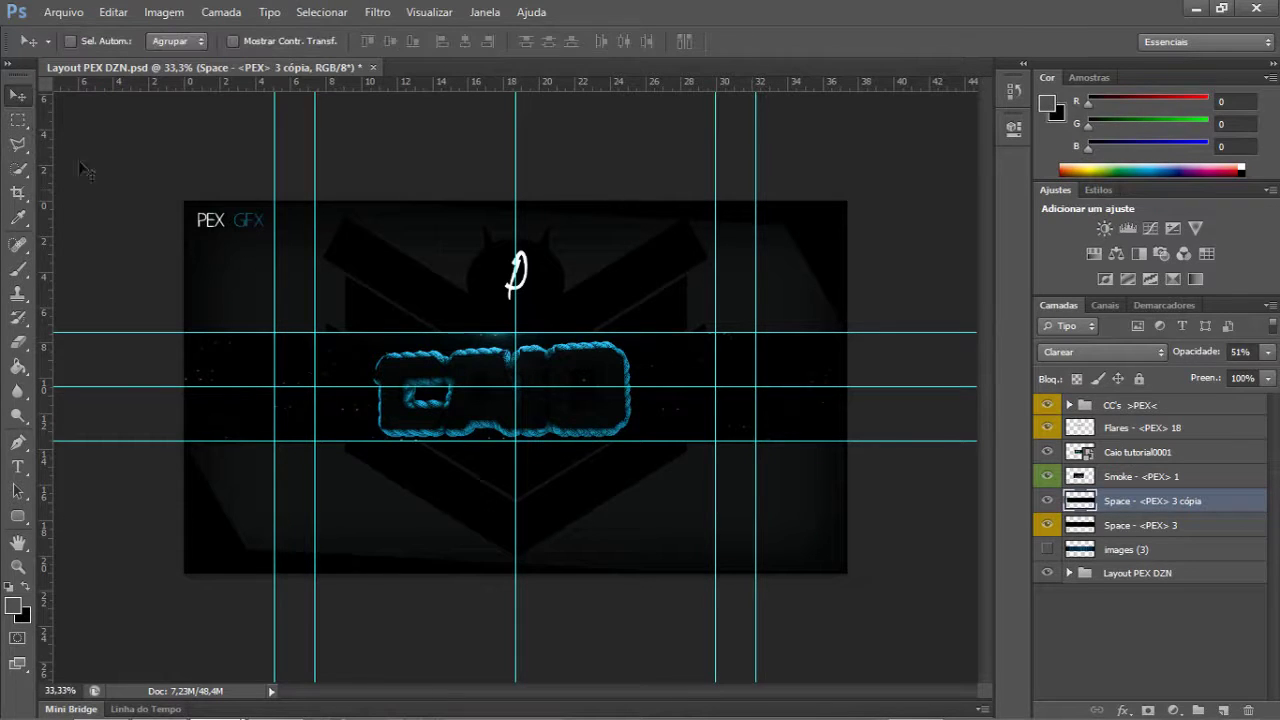
key(ctrl+h)
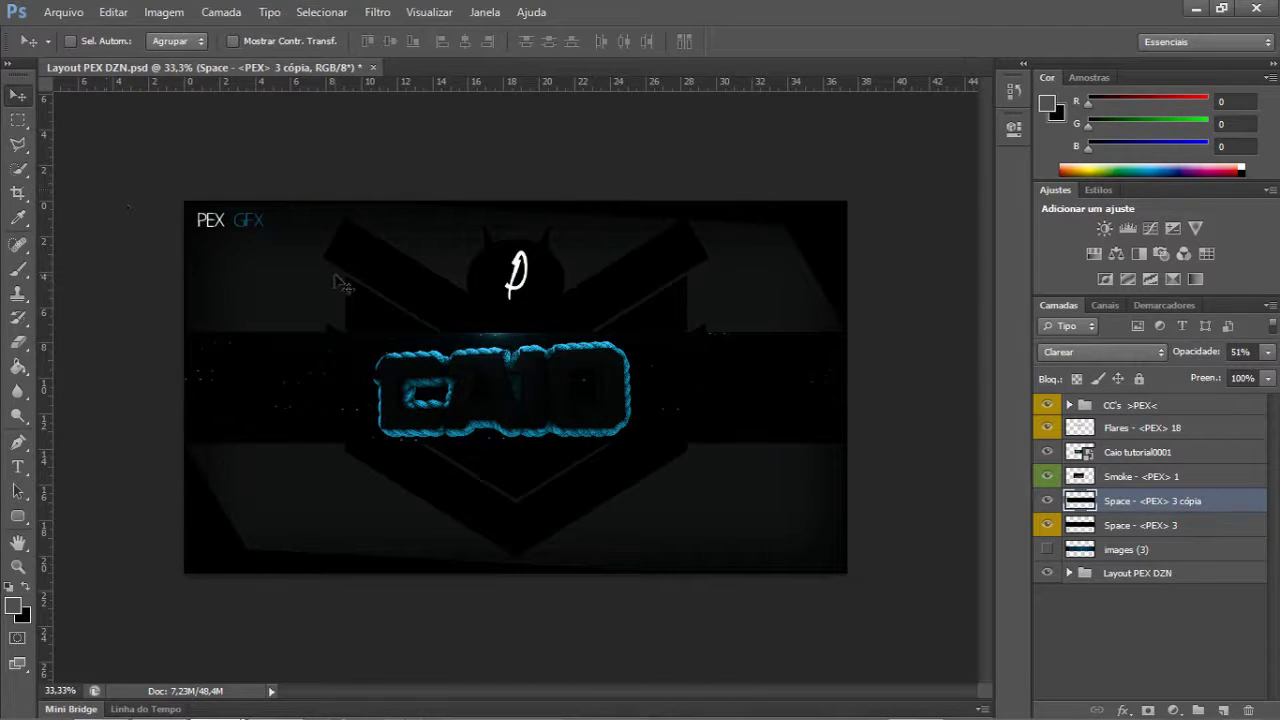
key(ctrl+h)
key(ctrl+h)
key(ctrl+h)
key(ctrl+h)
- Set the opacity of both Space - <PEX> 3 and its copy to 30%
click(1160, 407)
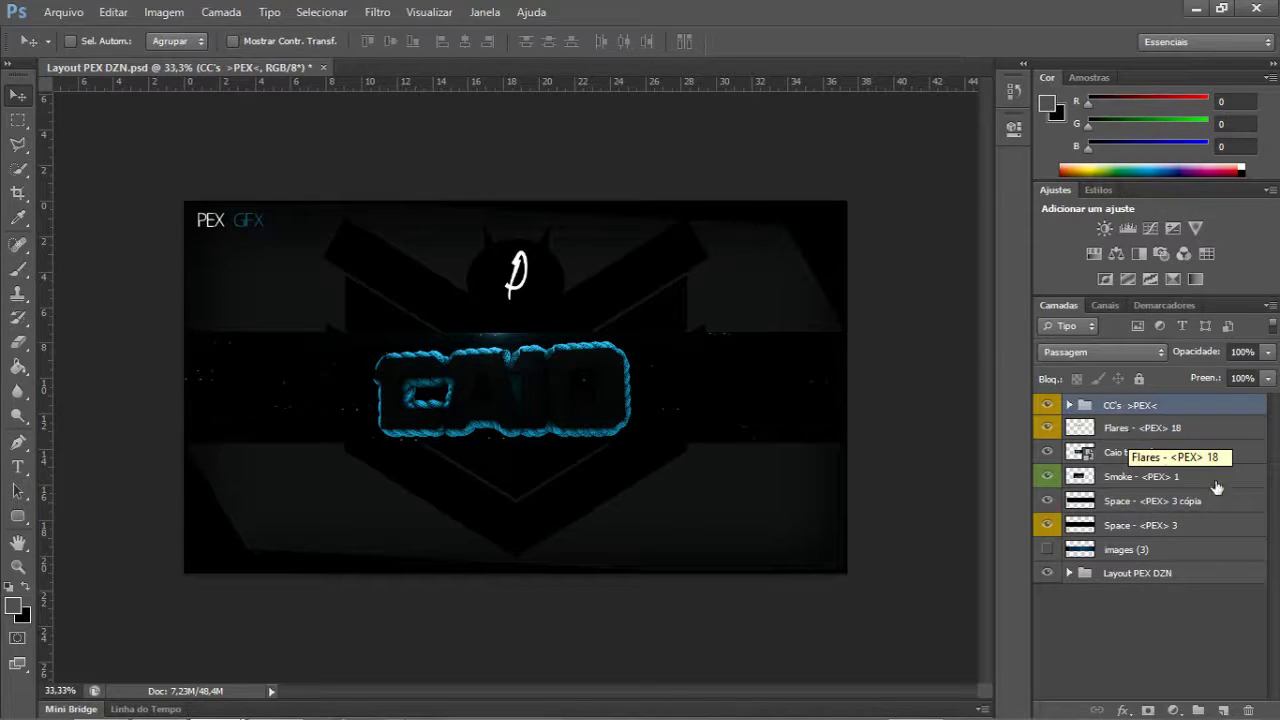
click(1180, 500)
shift+click(1170, 527)
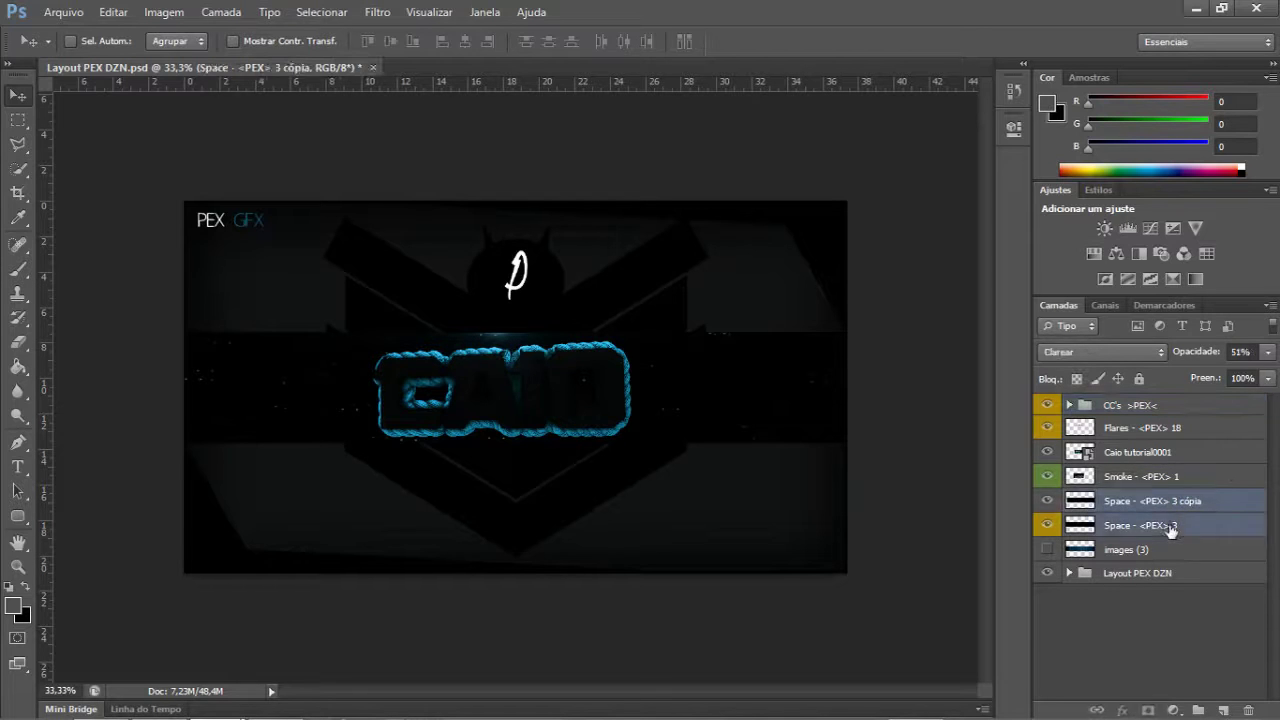
click(1267, 352)
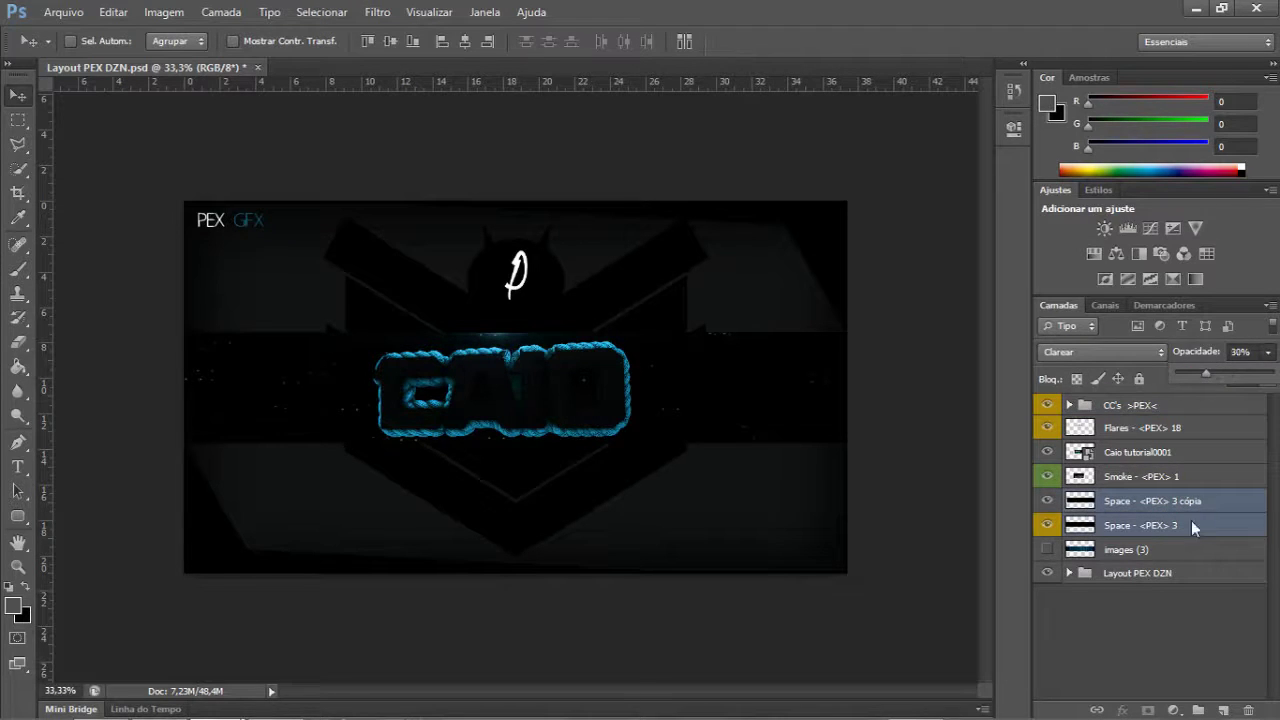
click(1157, 630)
- Duplicate the Caio tutorial0001 layer and enlarge the copy to 29.22% width and 27.76% height, extending it around the original lettering
click(1130, 452)
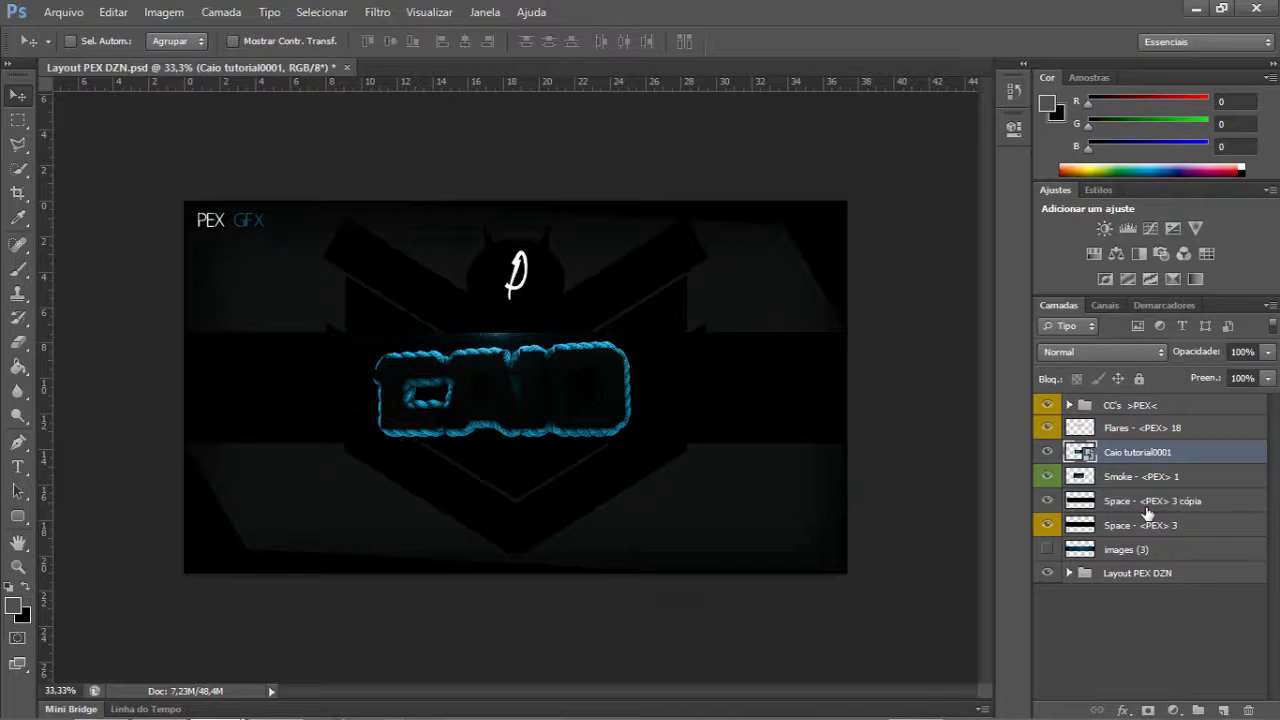
key(ctrl+j)
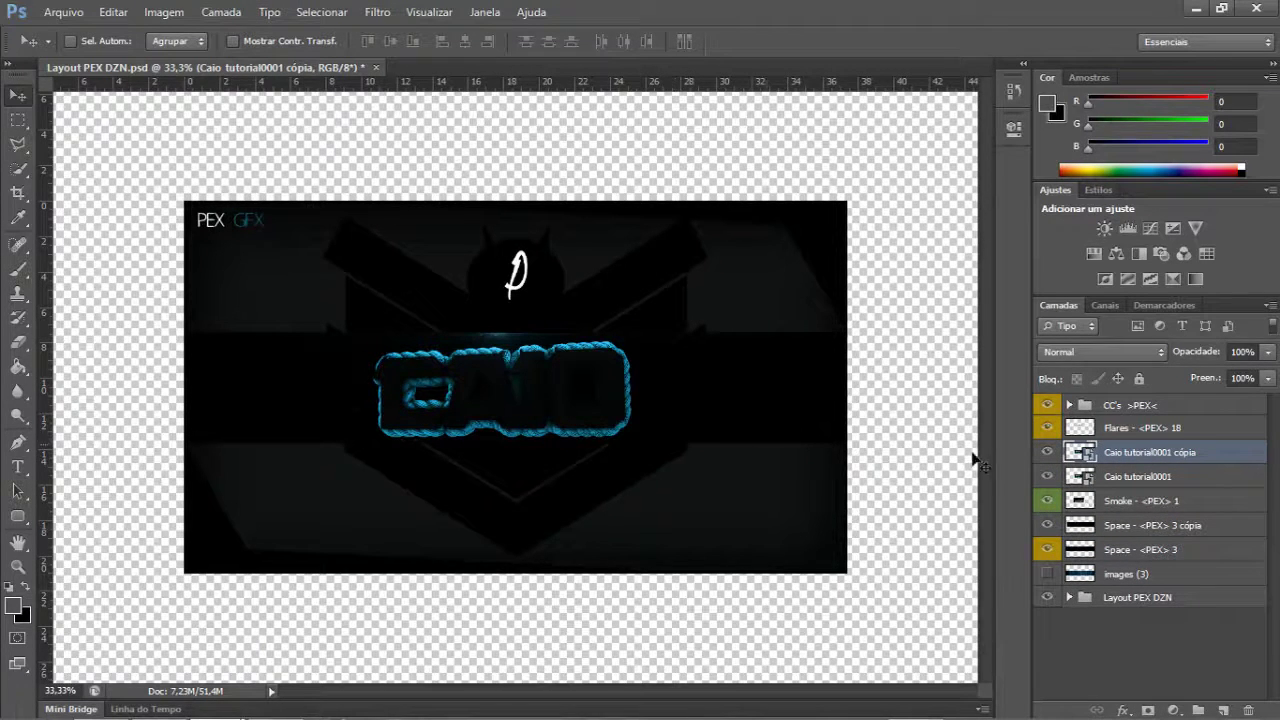
key(ctrl+t)
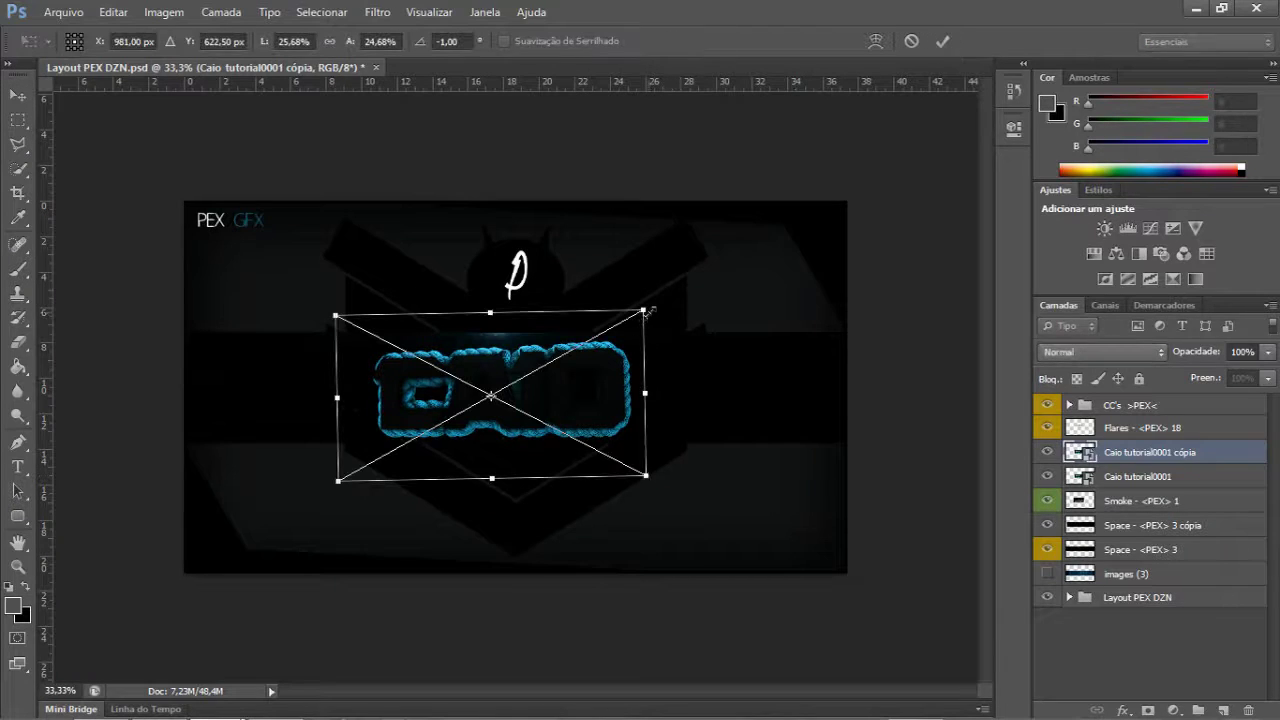
drag(643, 311, 661, 299)
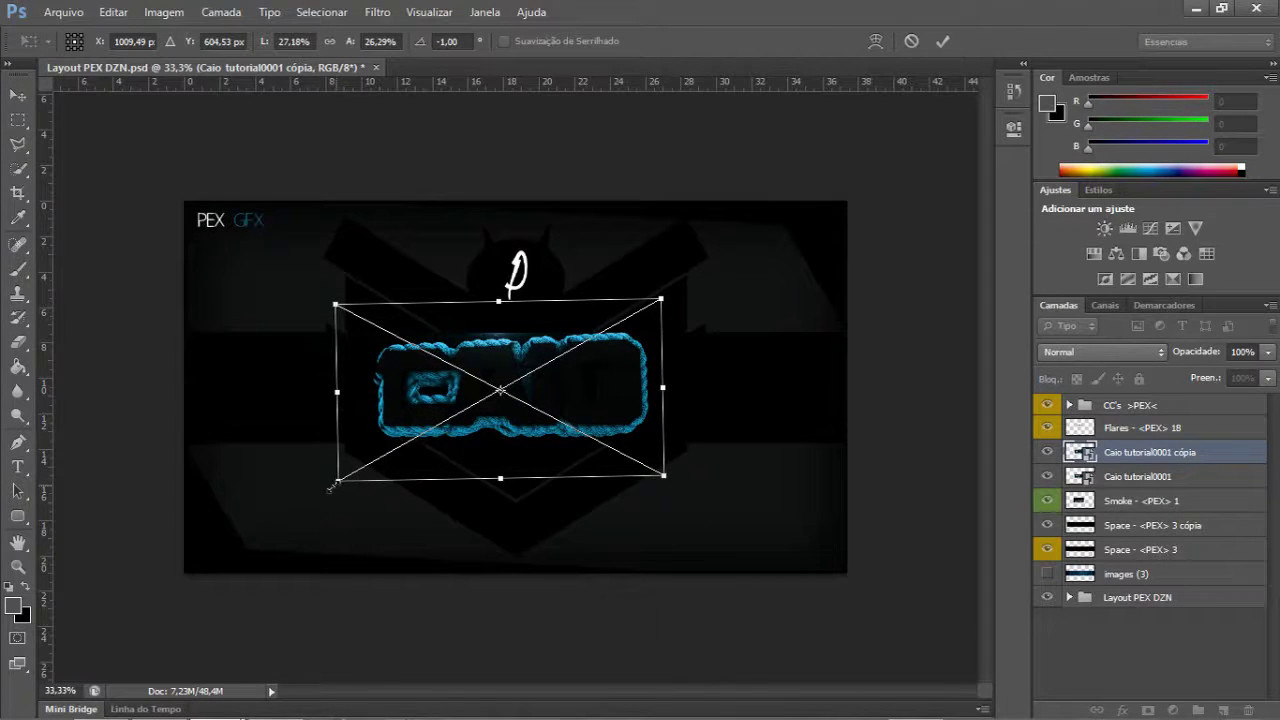
drag(338, 481, 314, 491)
key(Return)
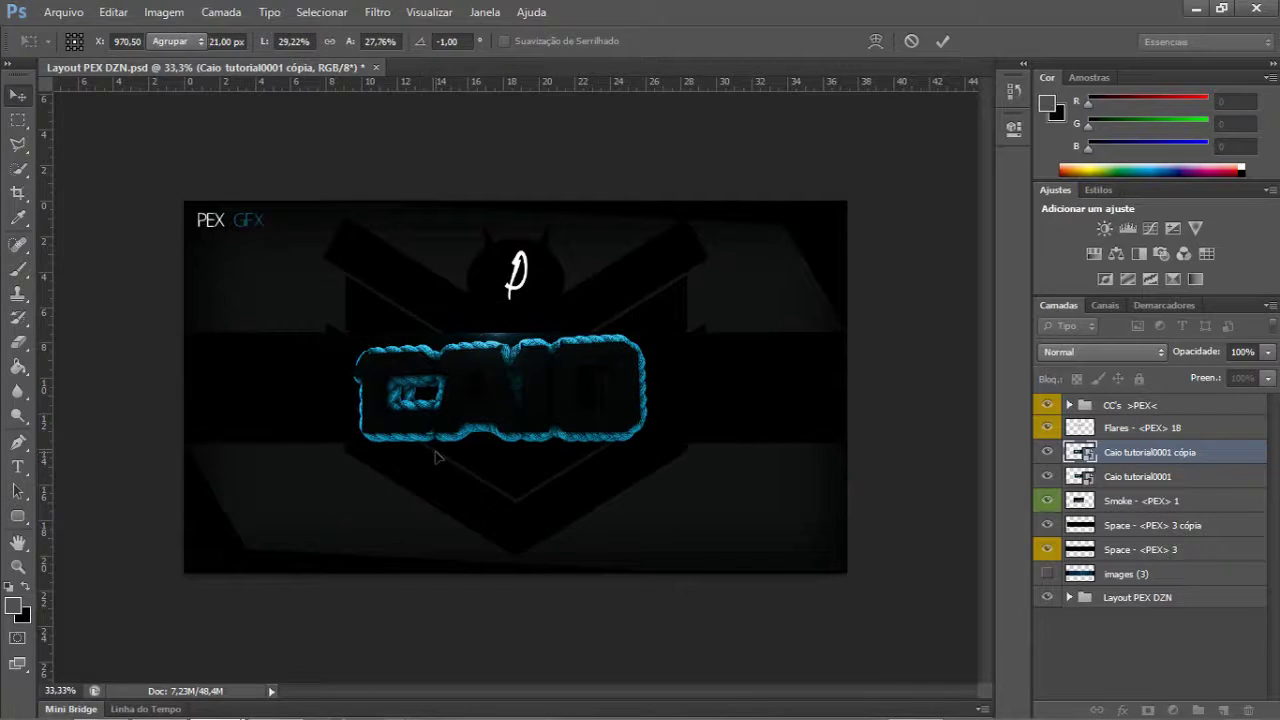
- Move the Caio tutorial0001 copy beneath the original lettering layer and set its opacity to 39%
drag(1115, 457, 1118, 488)
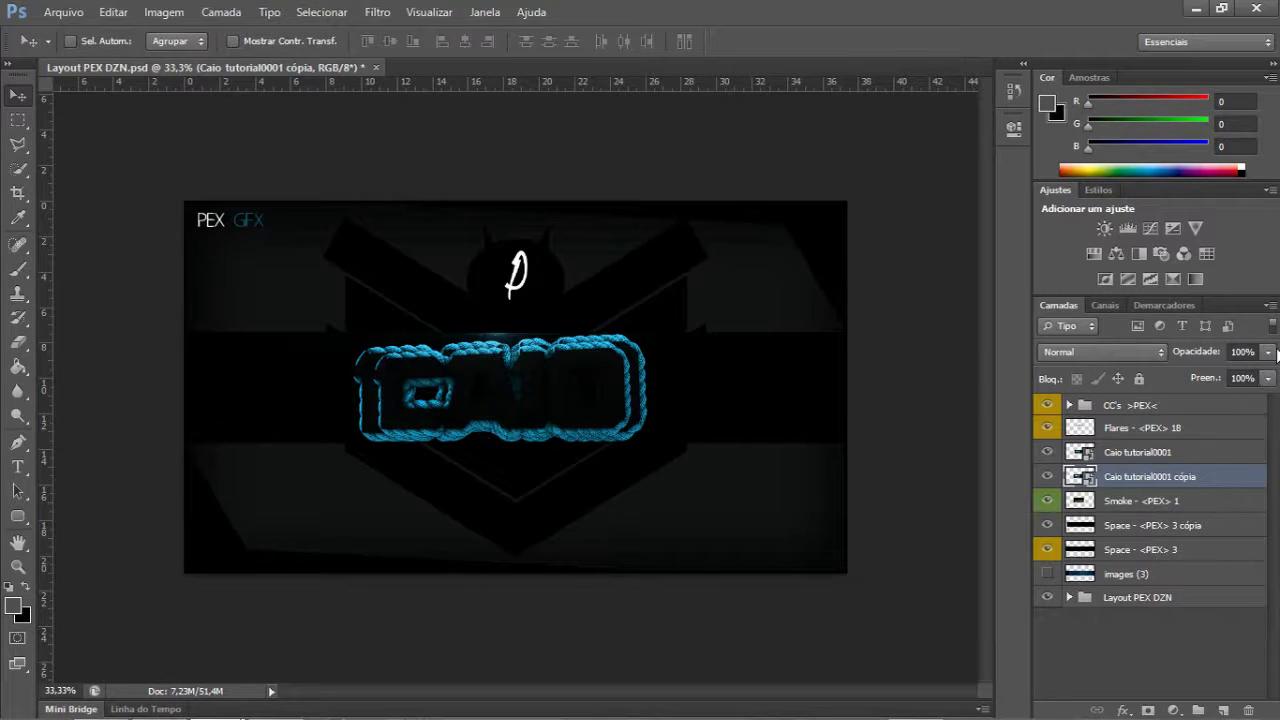
click(1267, 352)
drag(1268, 372, 1221, 373)
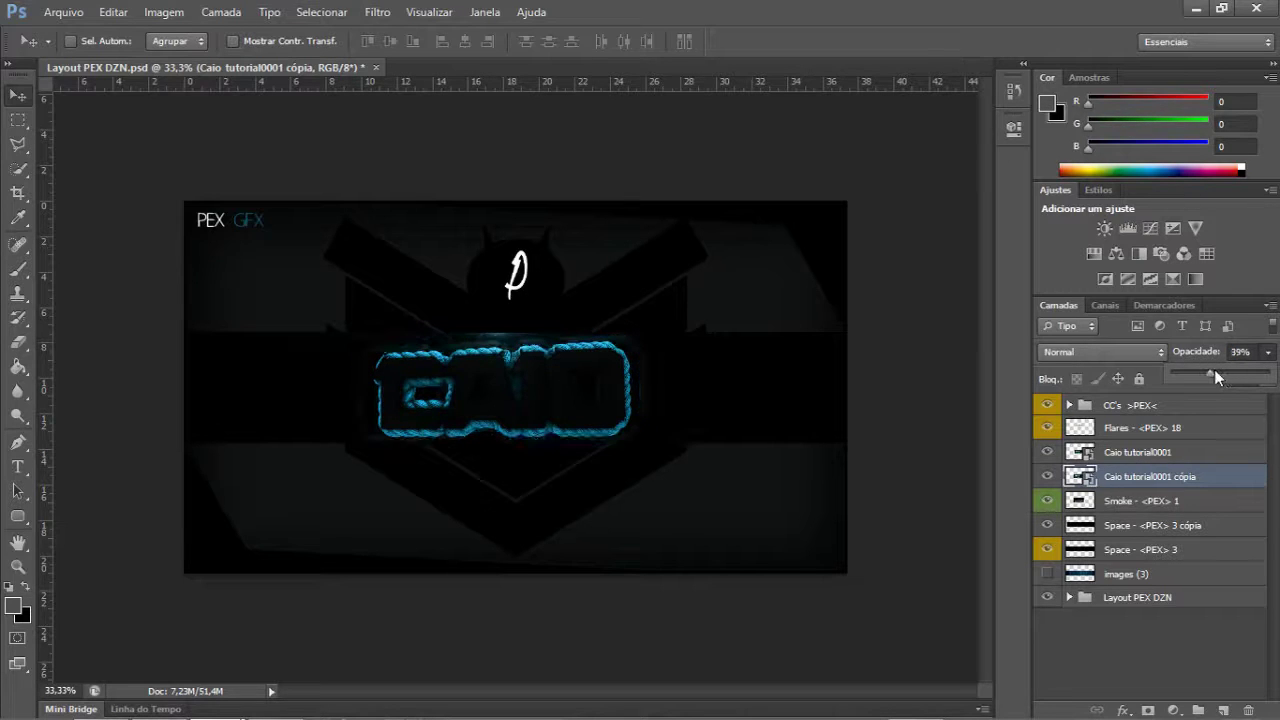
- Apply a Motion Blur at a 34° angle and 18 pixels distance to the Caio tutorial0001 copy, and collapse its smart filter list
click(377, 12)
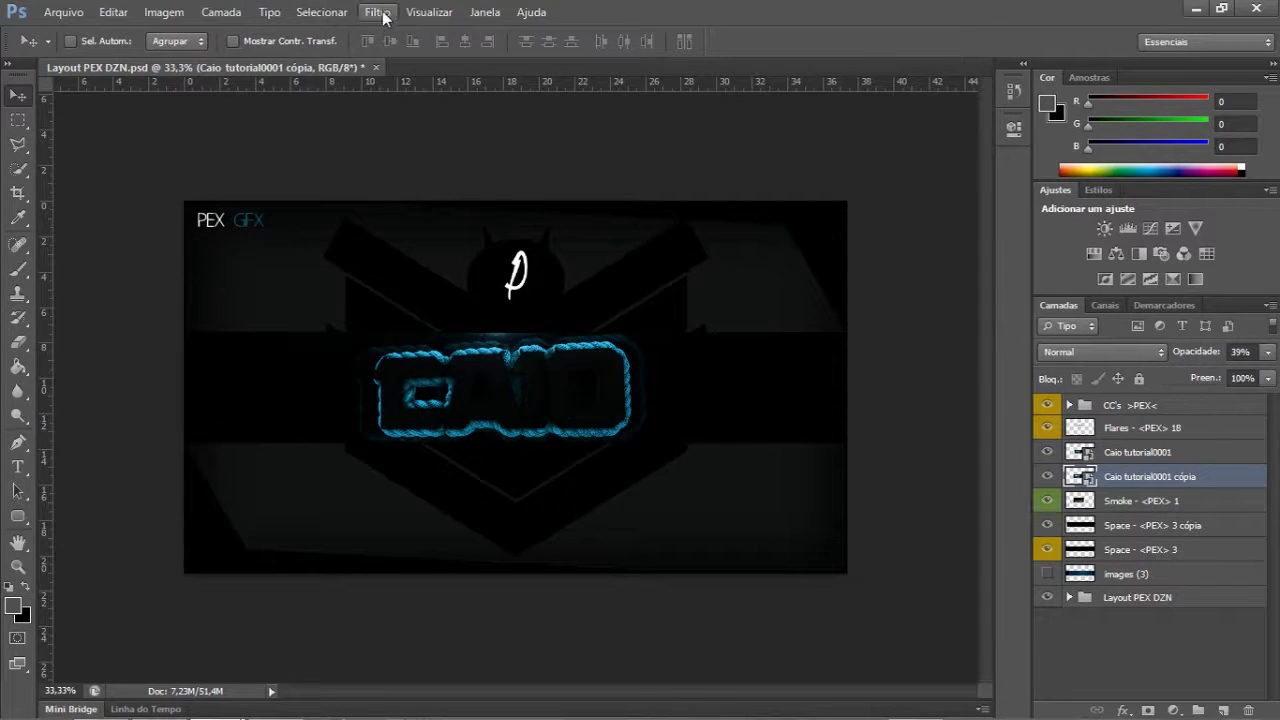
mouse_move(457, 214)
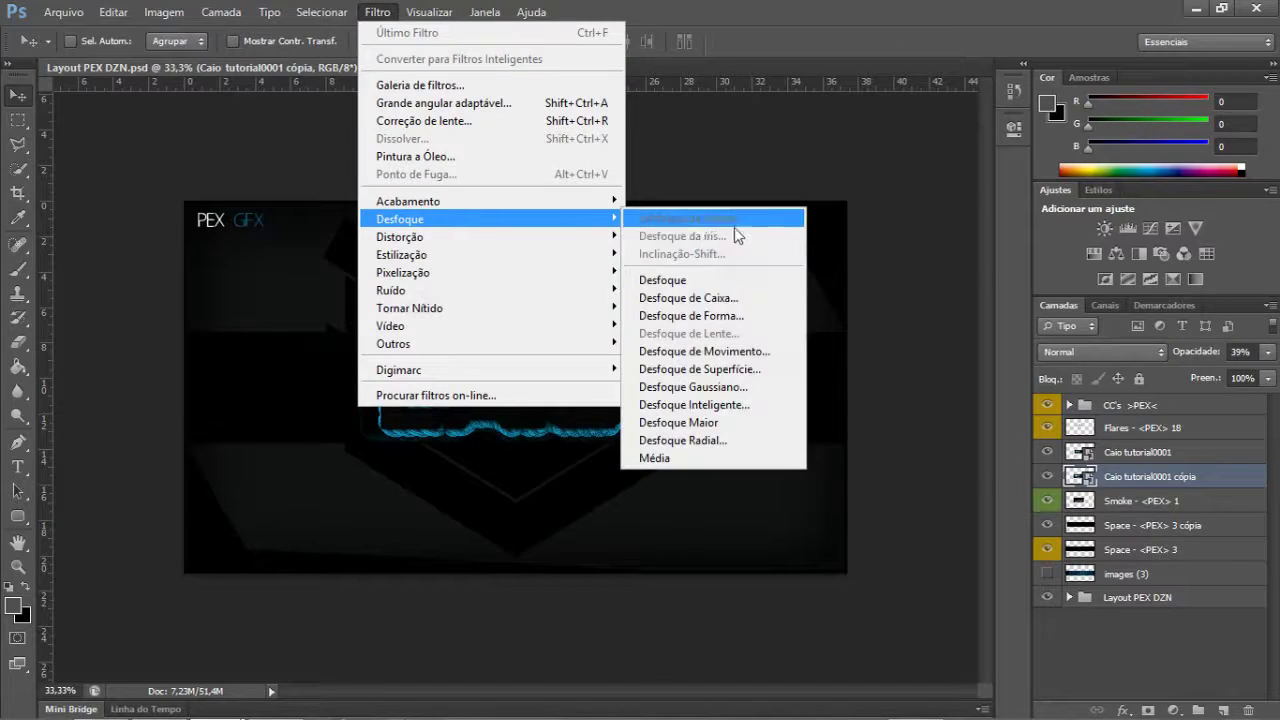
click(715, 351)
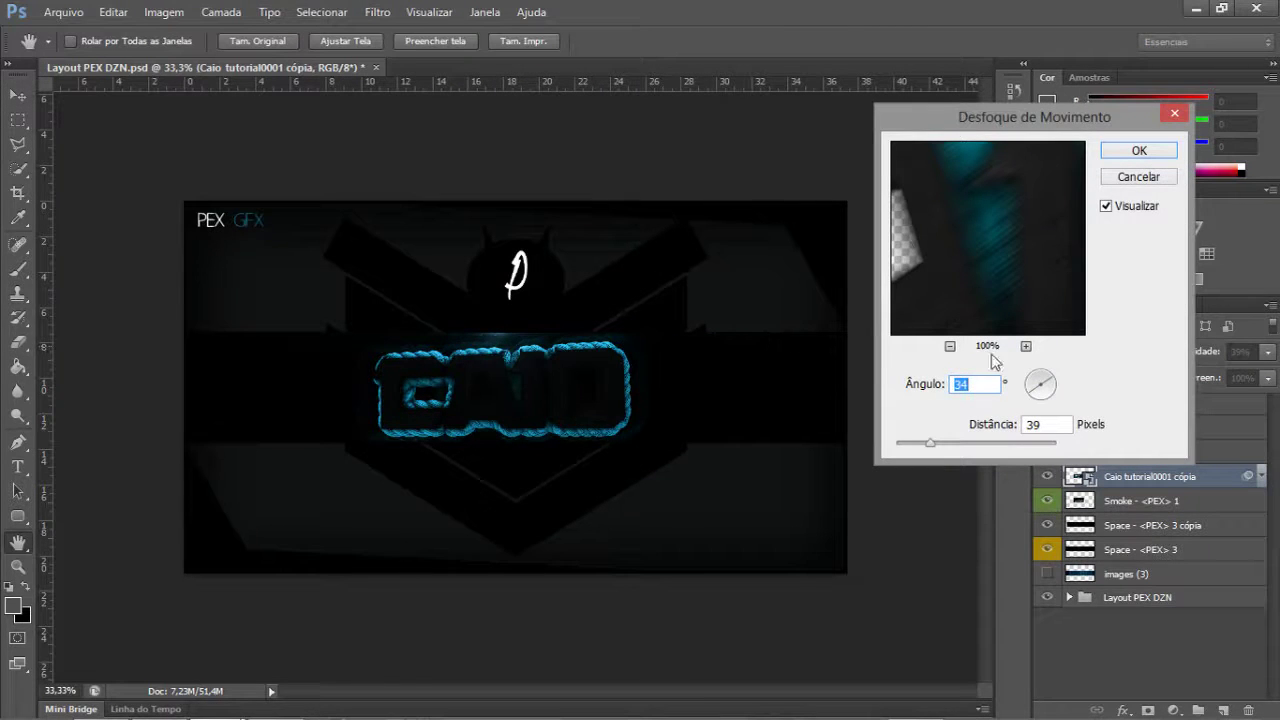
drag(930, 442, 916, 446)
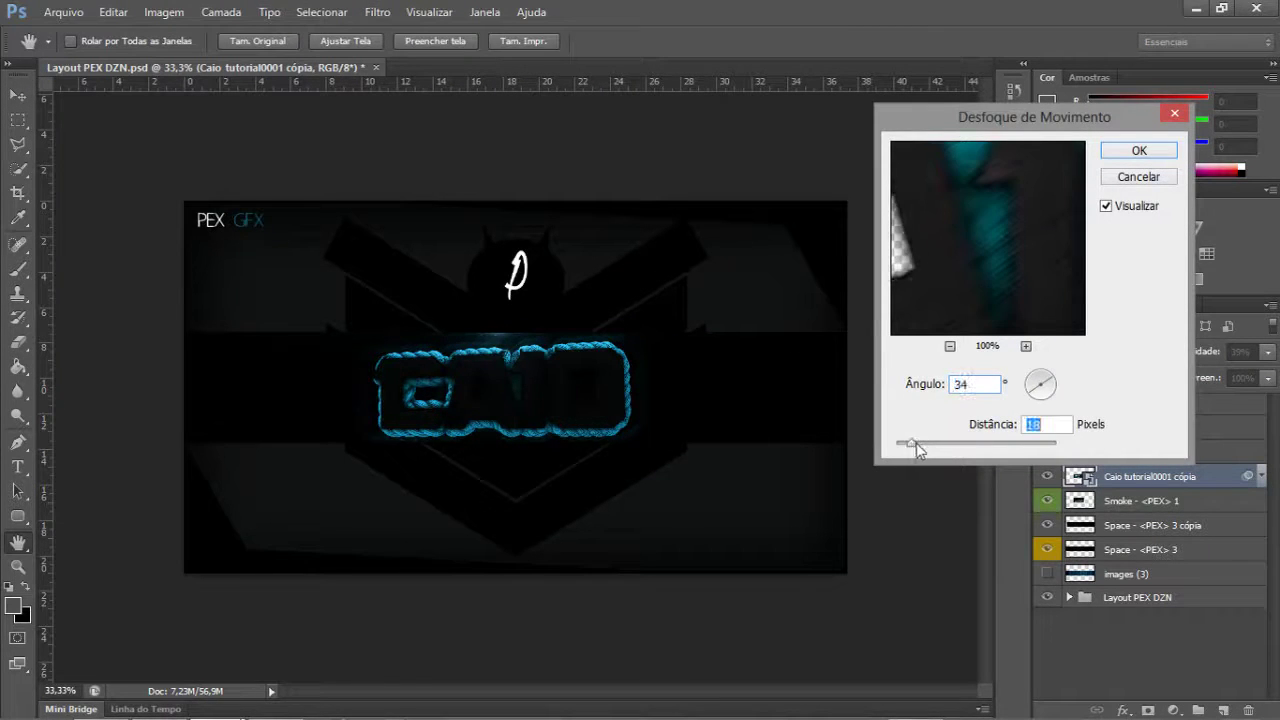
click(1136, 154)
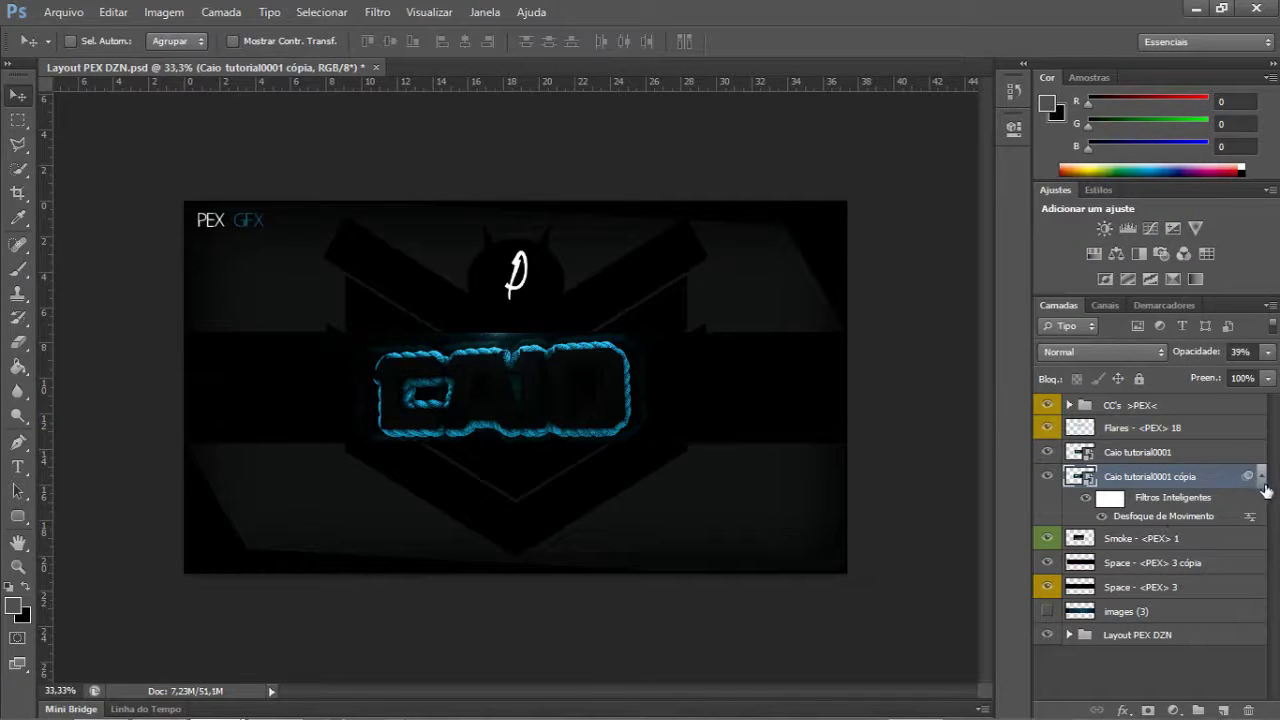
click(1249, 477)
- Set the opacity of the Caio tutorial0001 copy to 21% and briefly toggle the guides, leaving them hidden
click(1267, 352)
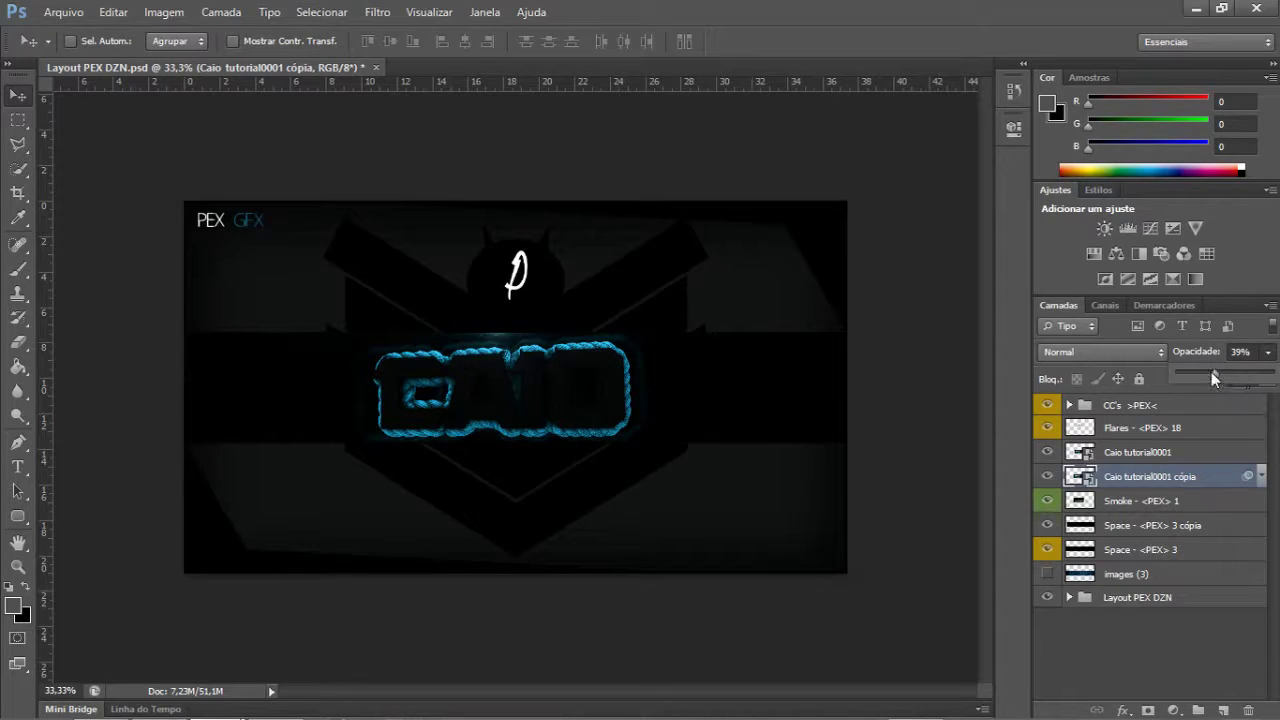
drag(1211, 372, 1199, 372)
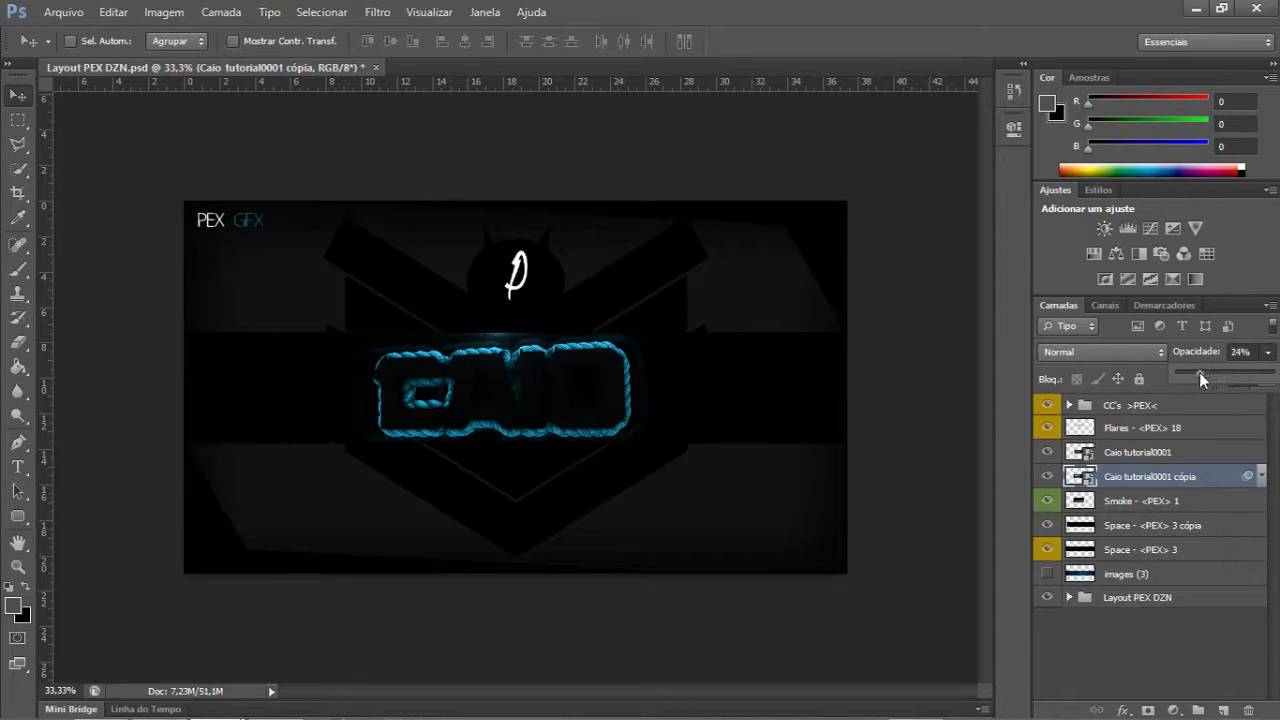
click(1222, 500)
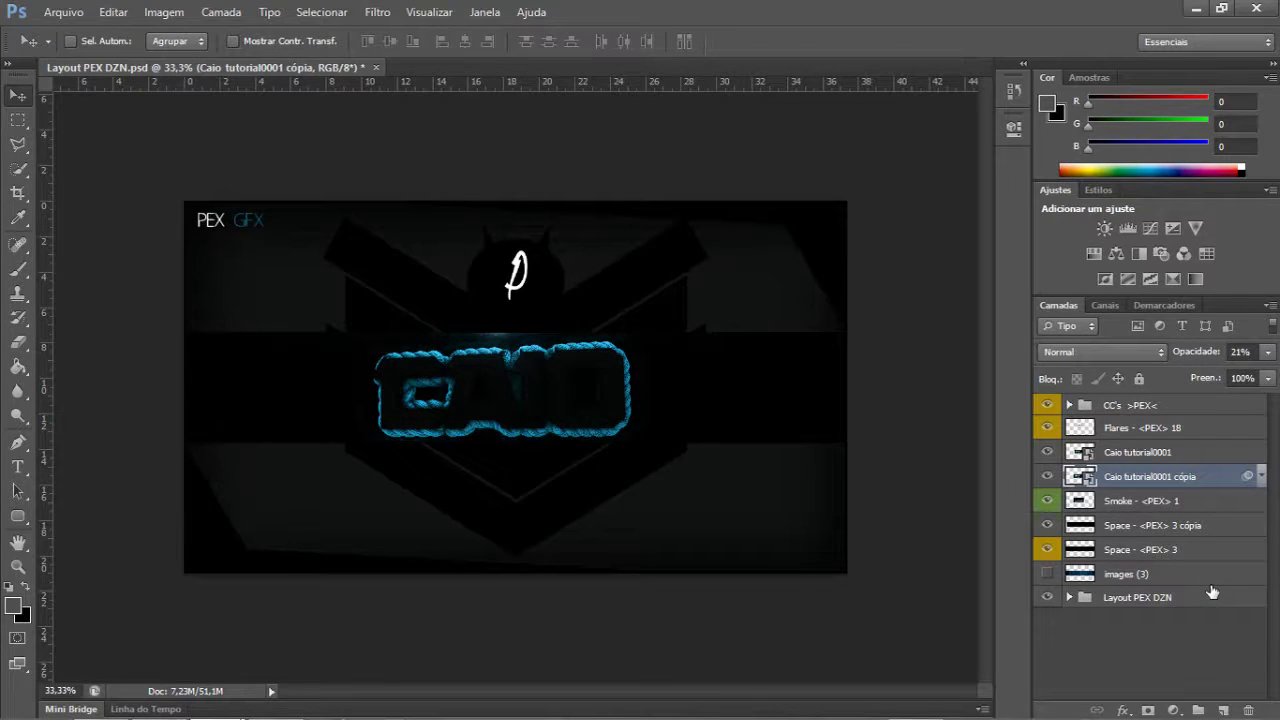
key(ctrl+semicolon)
key(ctrl+semicolon)
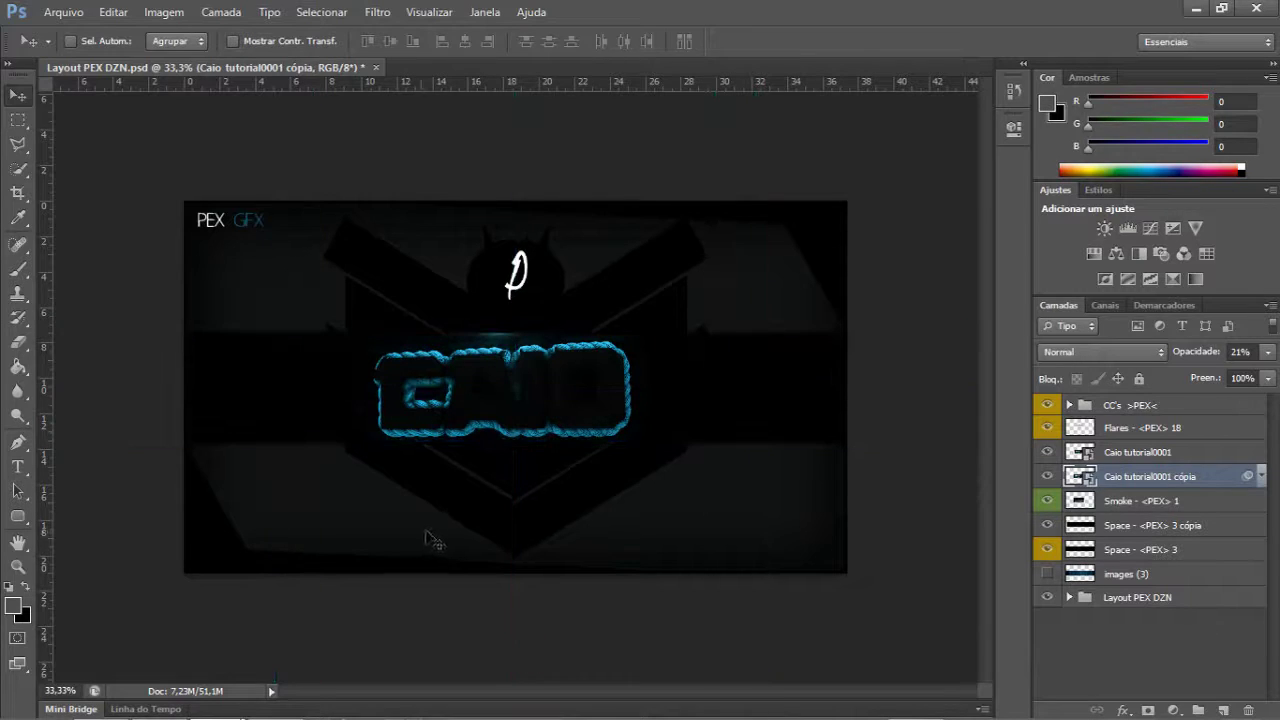